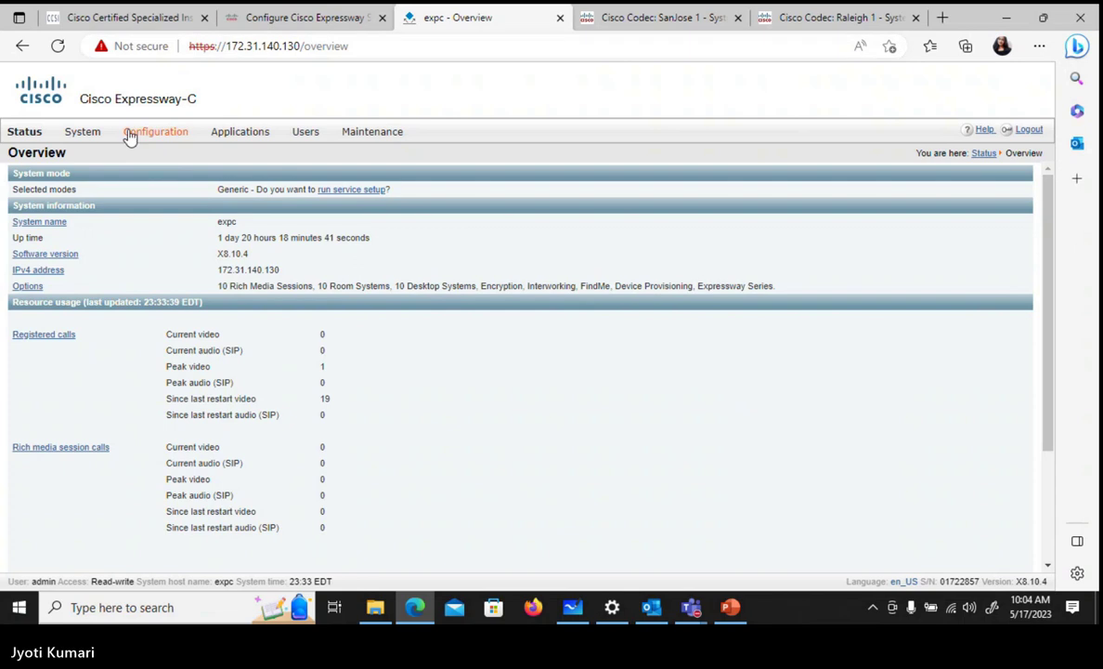
- Check the empty Subzones list, then view the Bandwidth > Links page
mouse_move(89, 137)
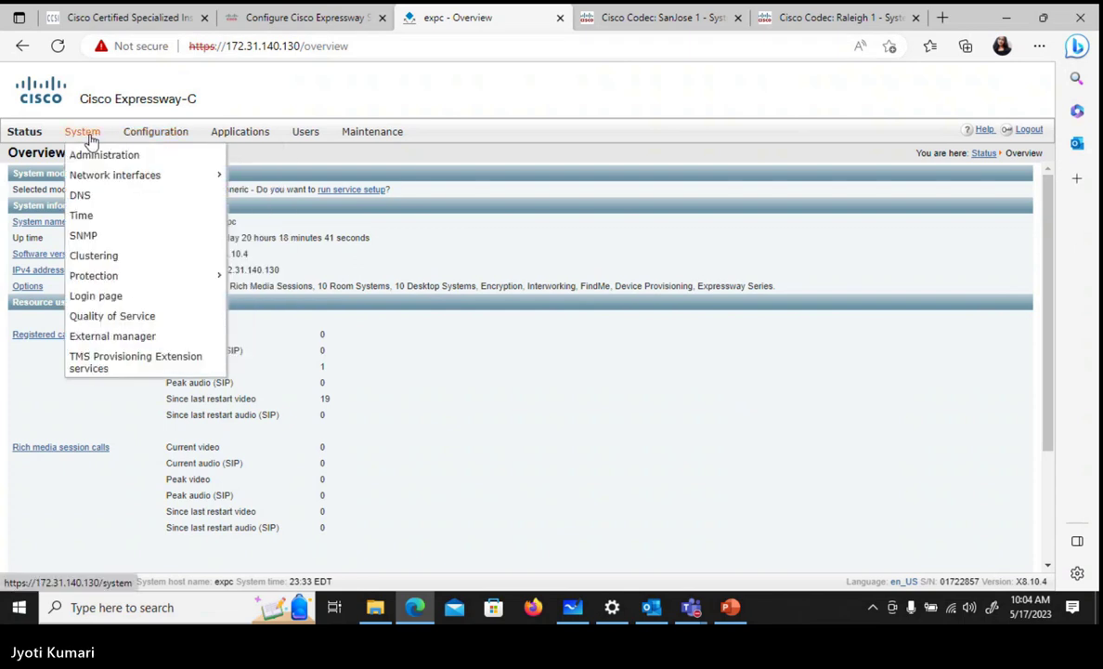
mouse_move(163, 139)
mouse_move(209, 239)
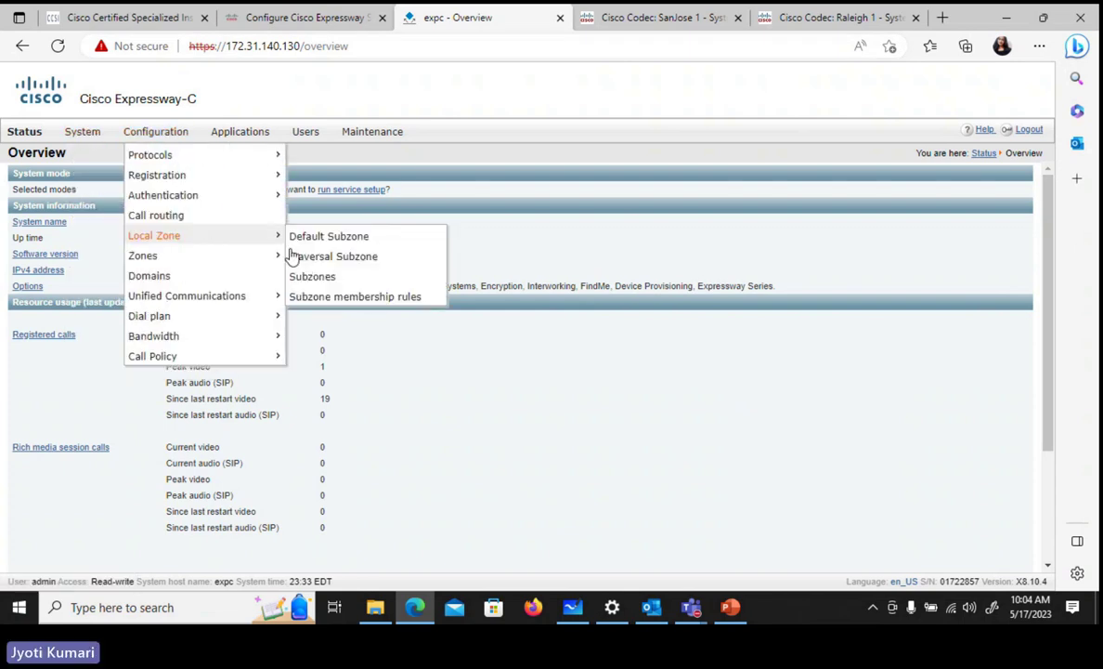
left_click(307, 277)
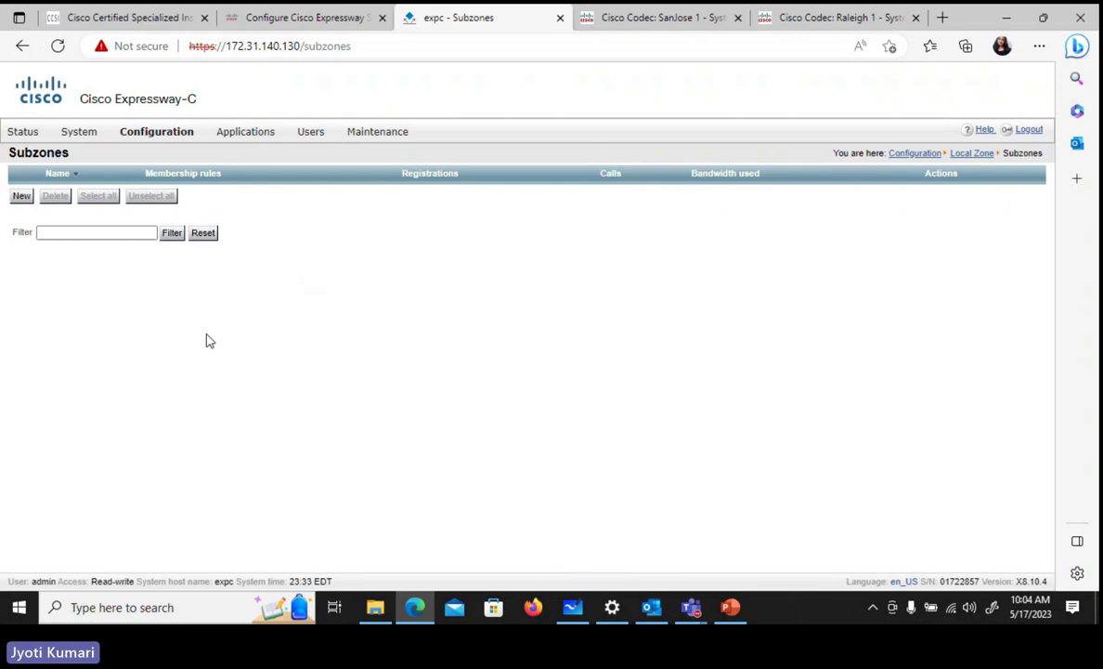
left_click(146, 127)
mouse_move(189, 343)
left_click(332, 364)
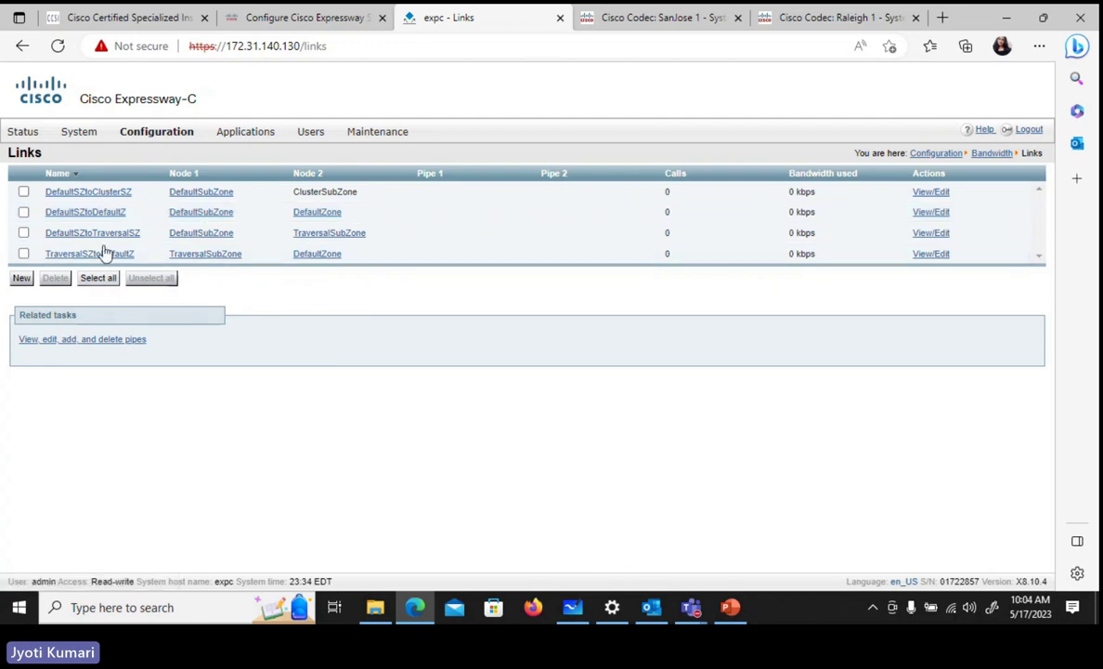
- Return to Subzones and start a new subzone, ready to enter its name
mouse_move(168, 136)
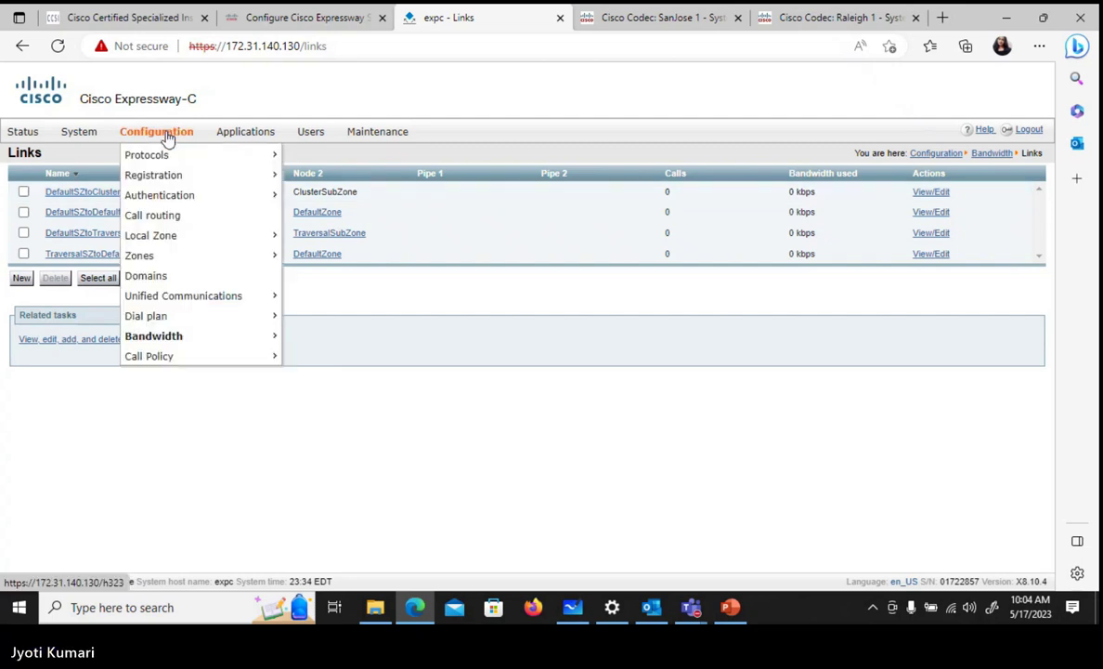
mouse_move(179, 176)
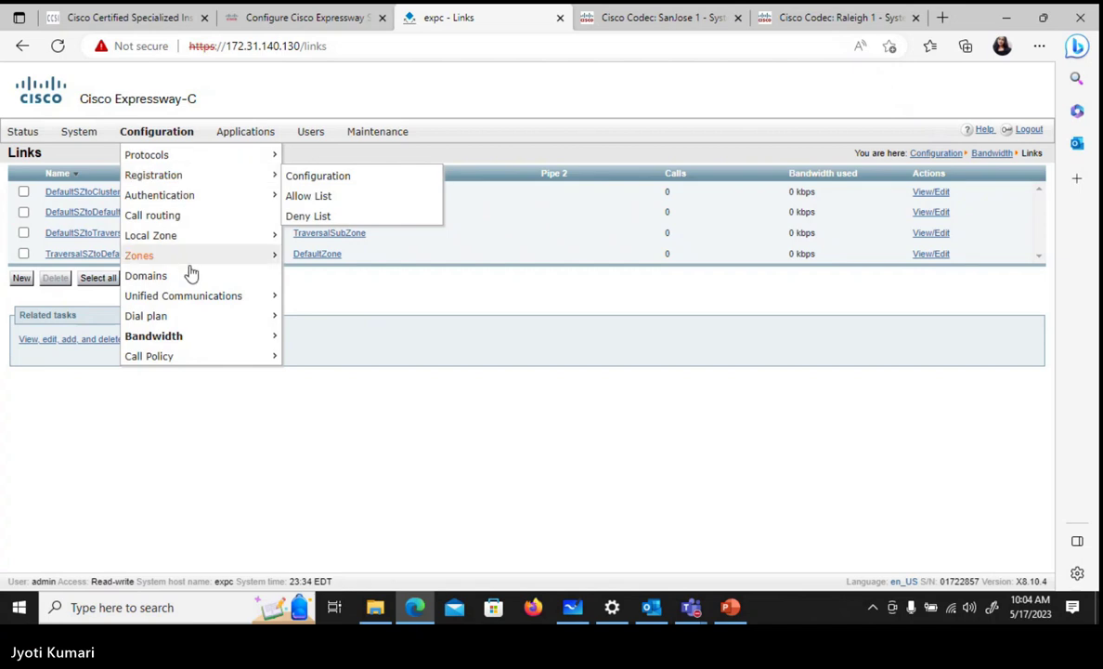
mouse_move(195, 256)
left_click(312, 277)
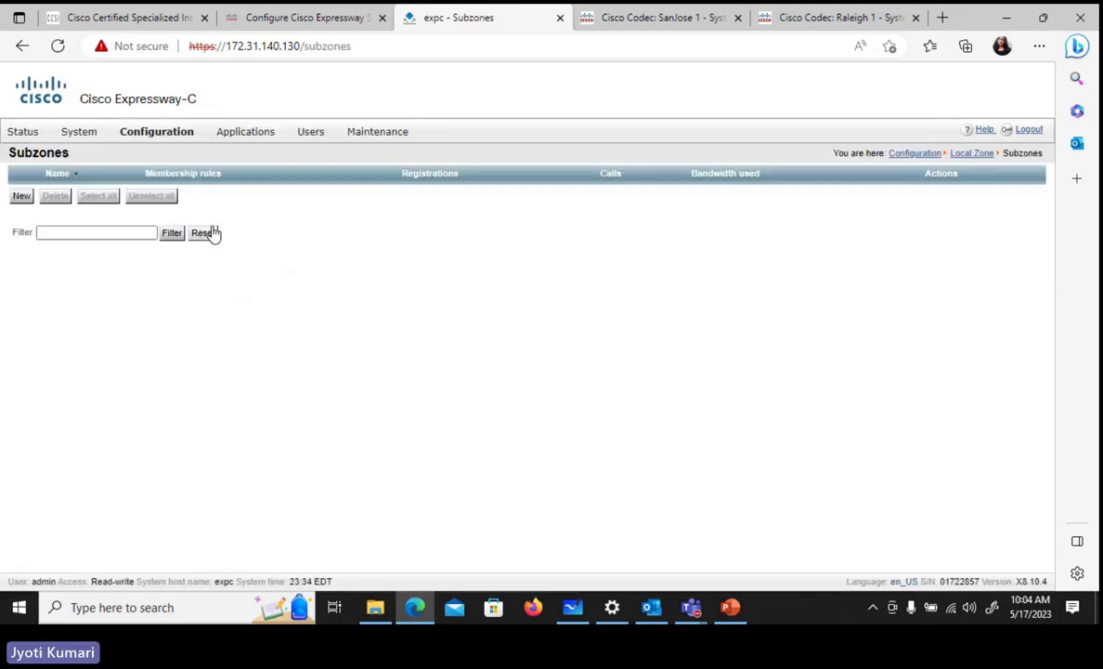
left_click(27, 201)
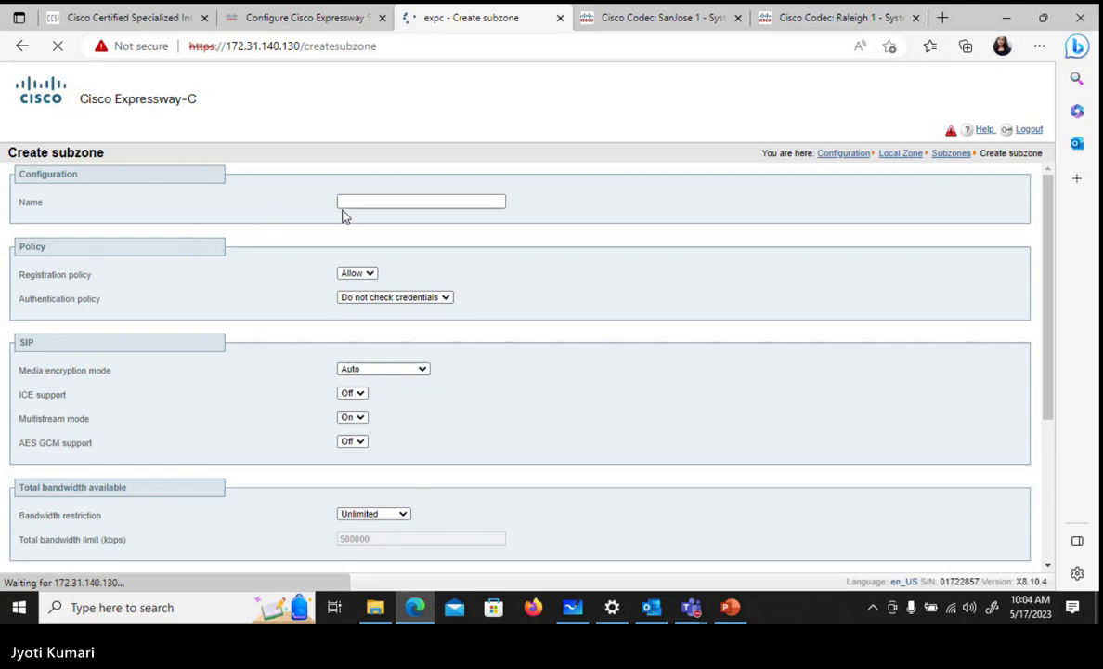
left_click(350, 201)
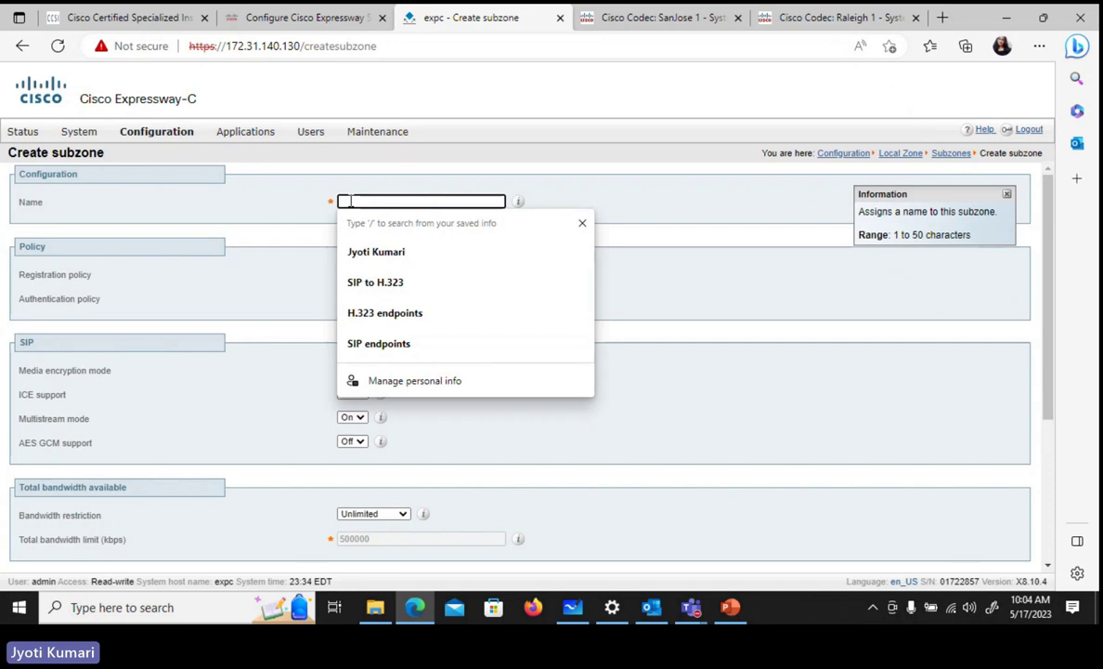
- Admit the lobby guest into the Teams meeting and minimise the meeting window
mouse_move(691, 607)
mouse_move(708, 545)
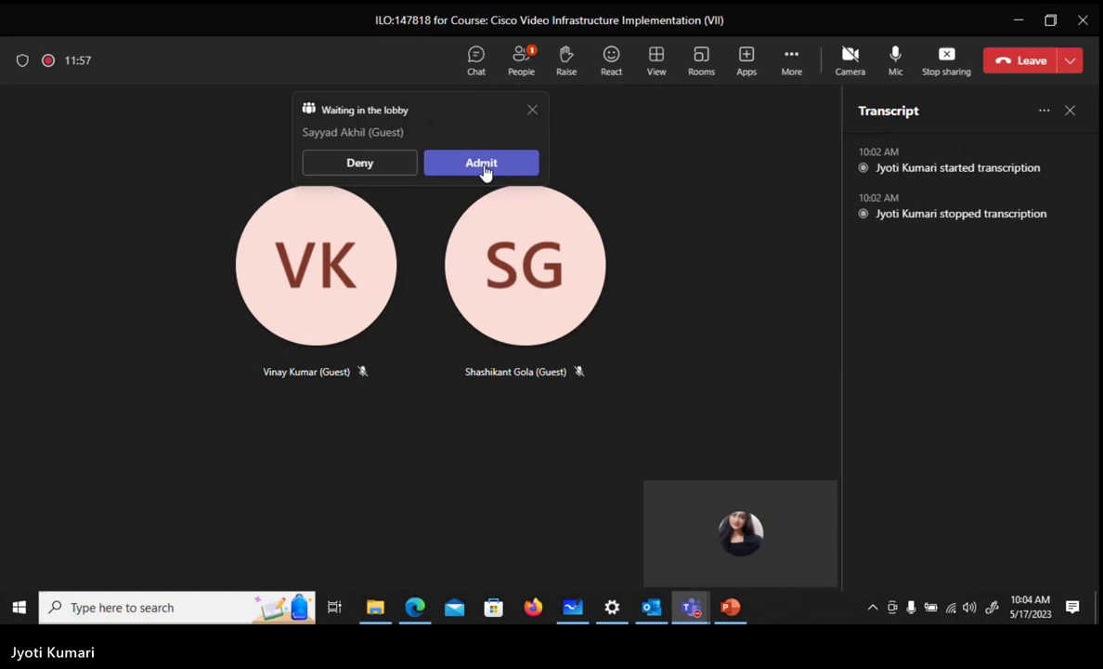
left_click(483, 165)
left_click(1021, 23)
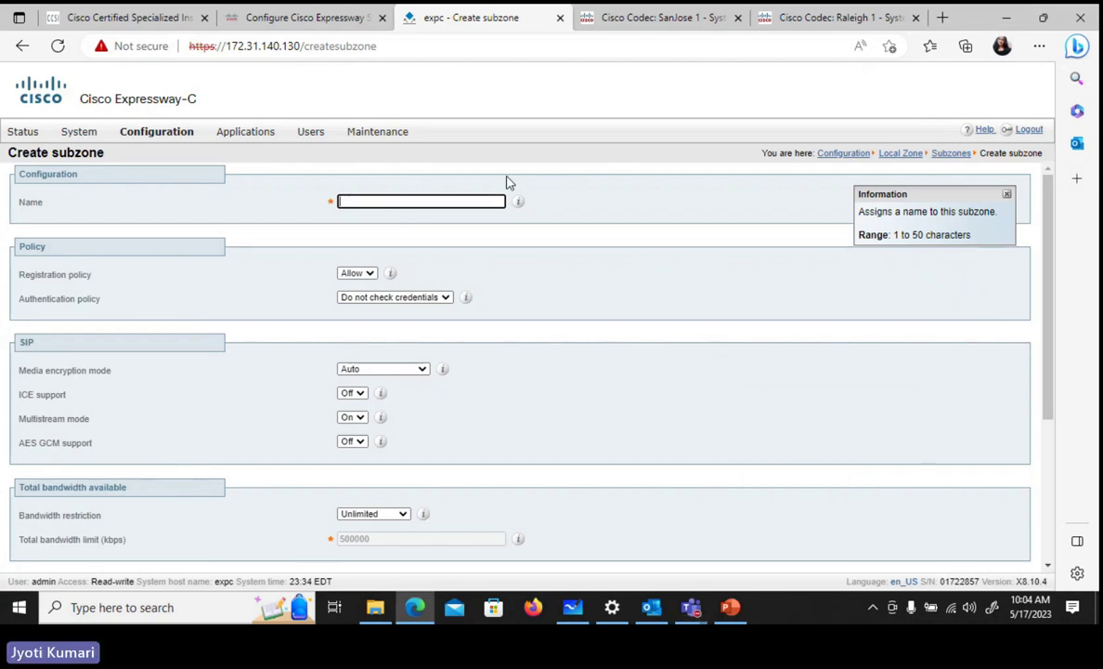
- Name the subzone 'SIP Subzone', limit calls into or out of it to 128 kbps, and create it
type("SIP")
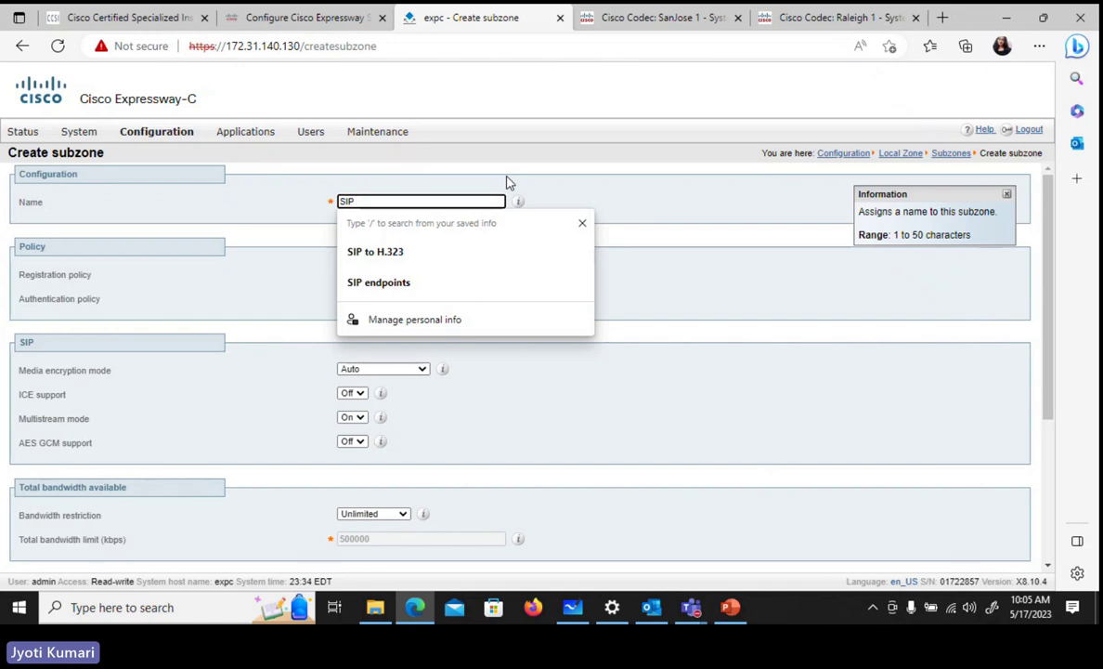
type(" Subzone")
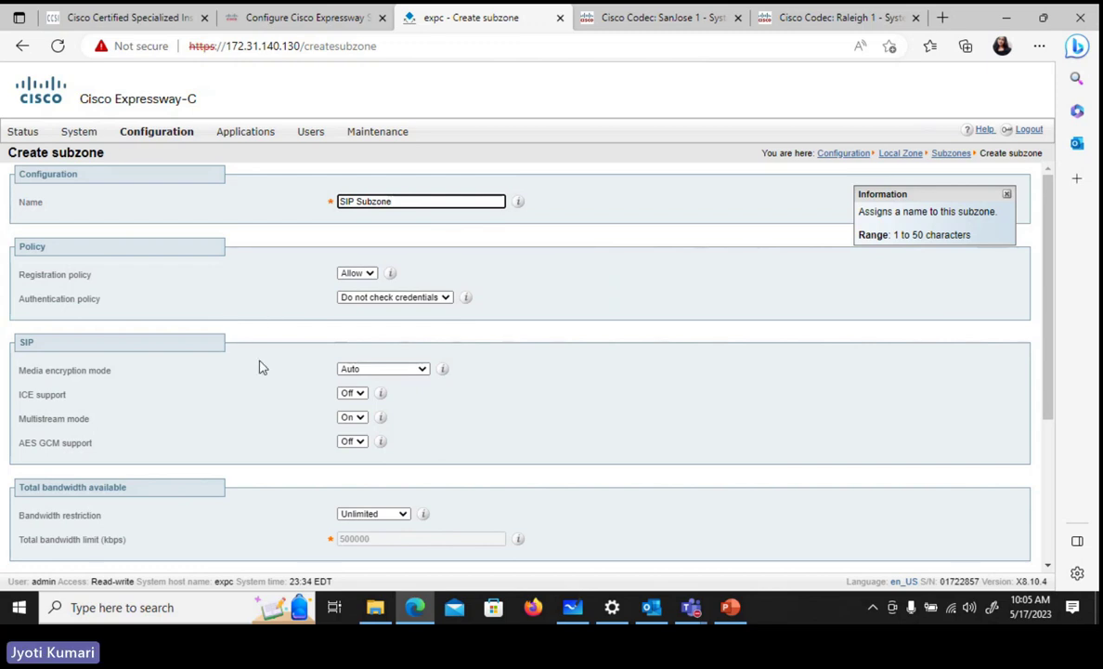
scroll(585, 288, "down", 1)
scroll(585, 288, "down", 4)
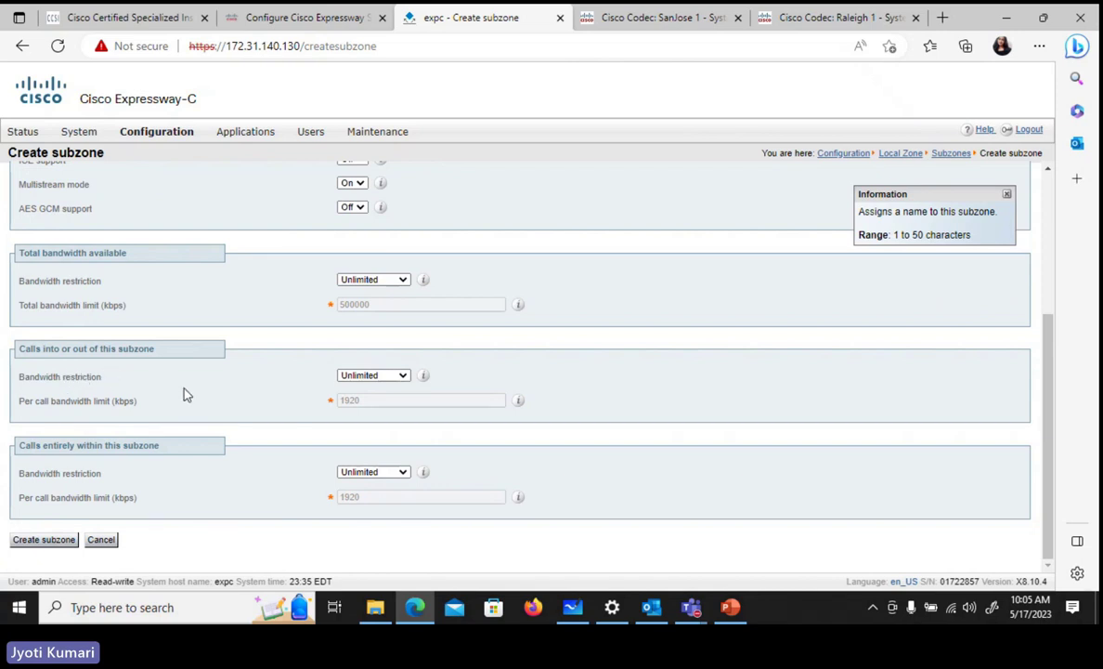
left_click(403, 376)
left_click(382, 402)
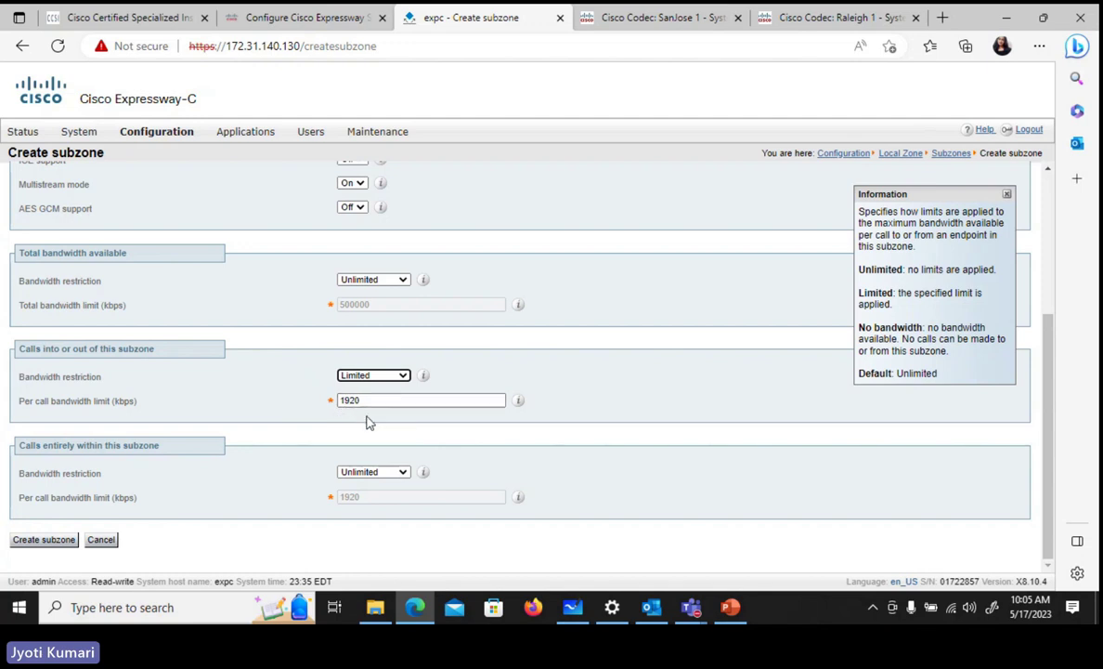
double_click(349, 400)
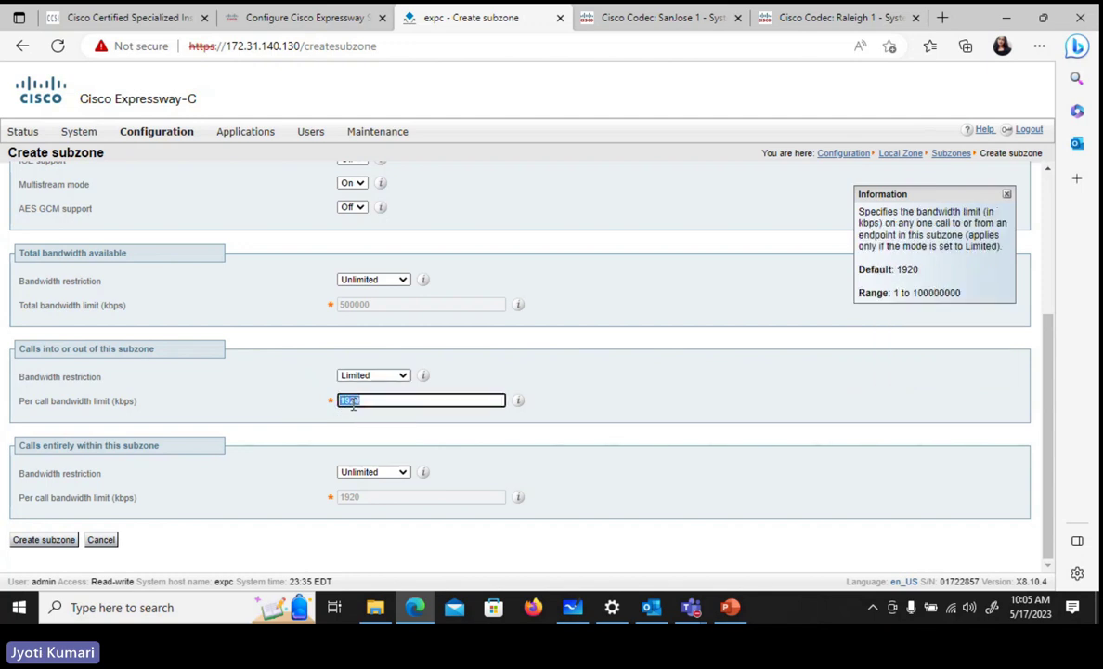
type("128")
left_click(654, 376)
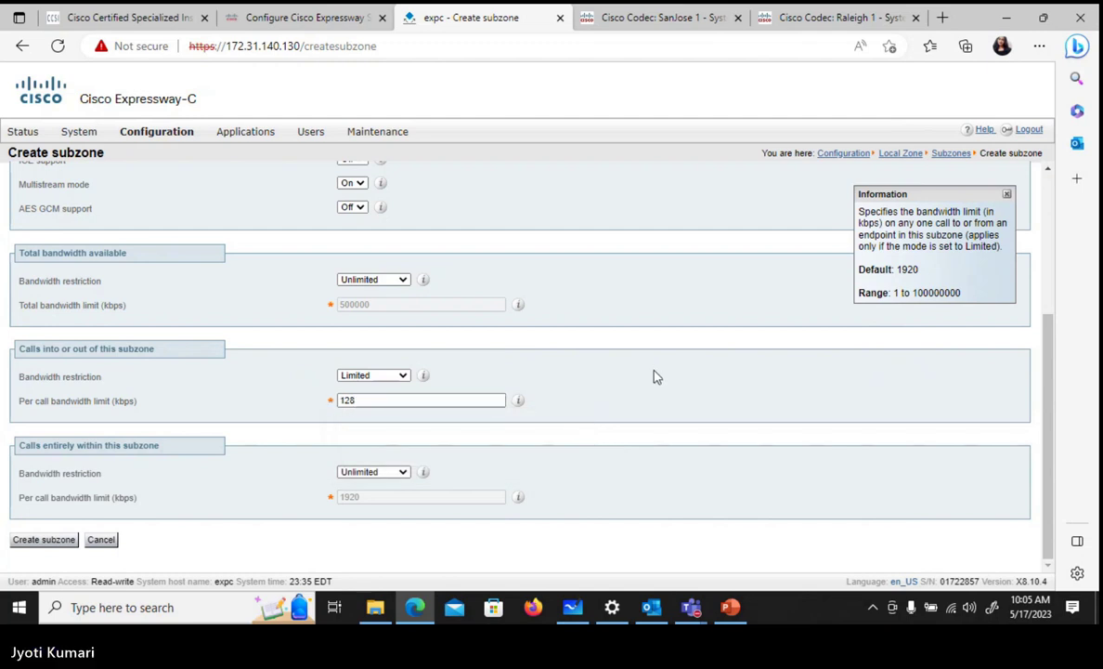
left_click(33, 541)
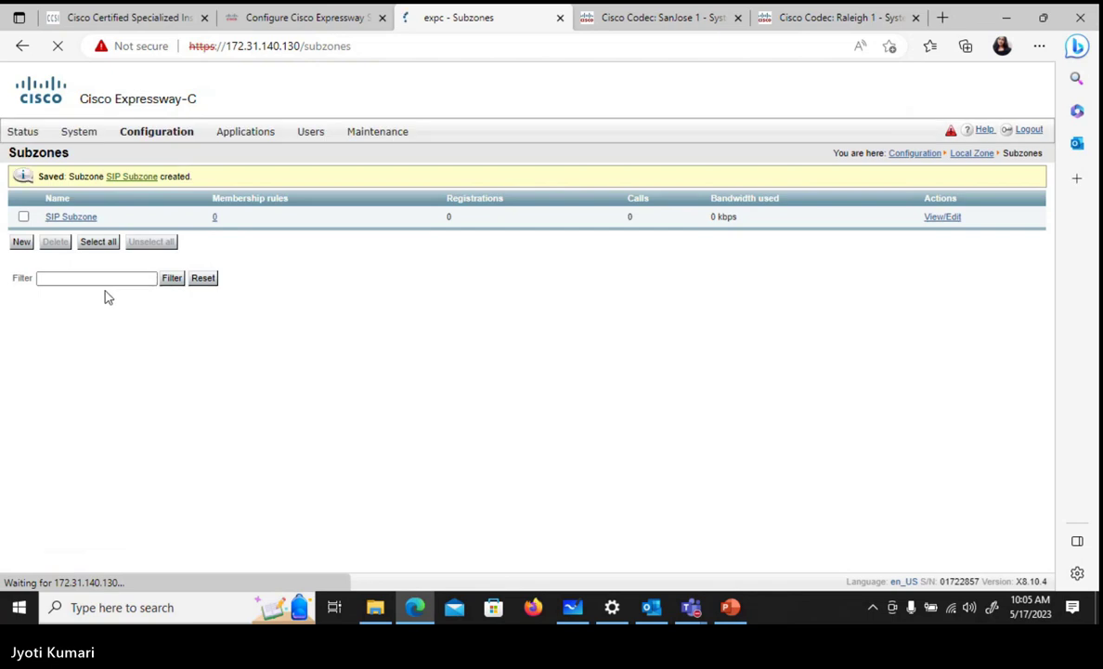
- Start another new subzone and name it 'H.323 subzone'
left_click(21, 242)
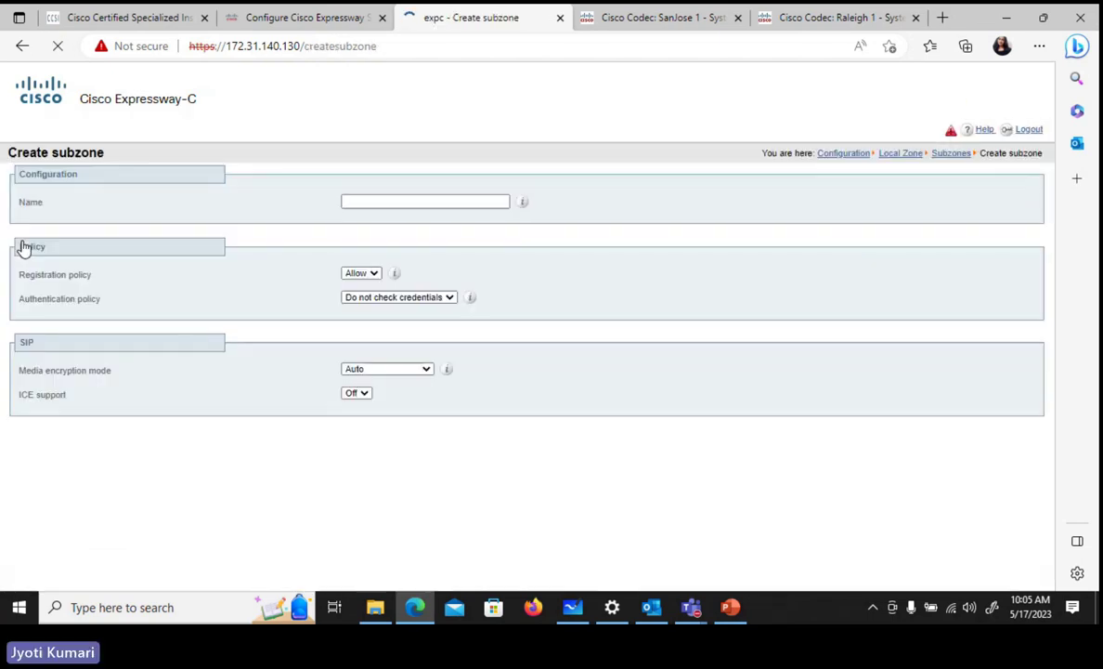
left_click(342, 201)
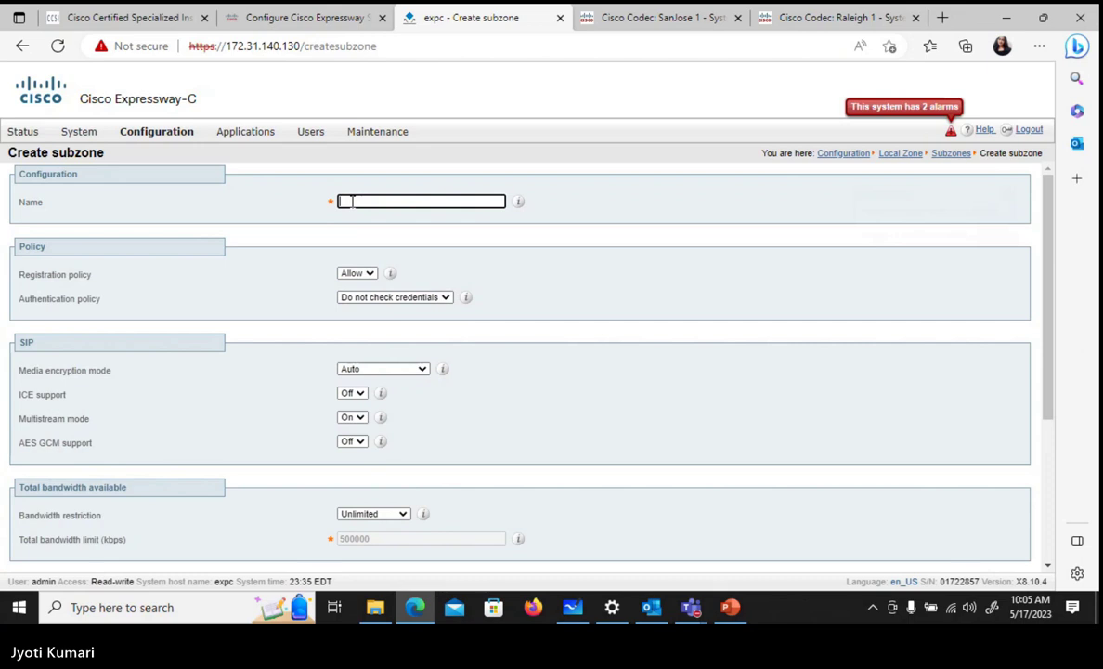
type("H.323")
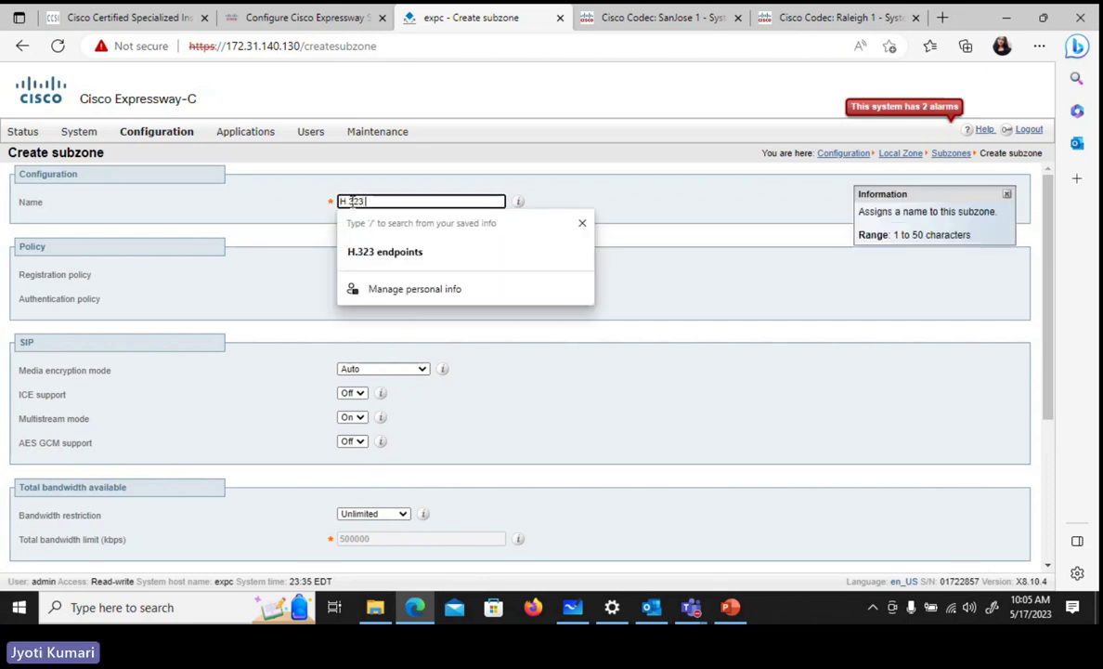
type(" enpoints")
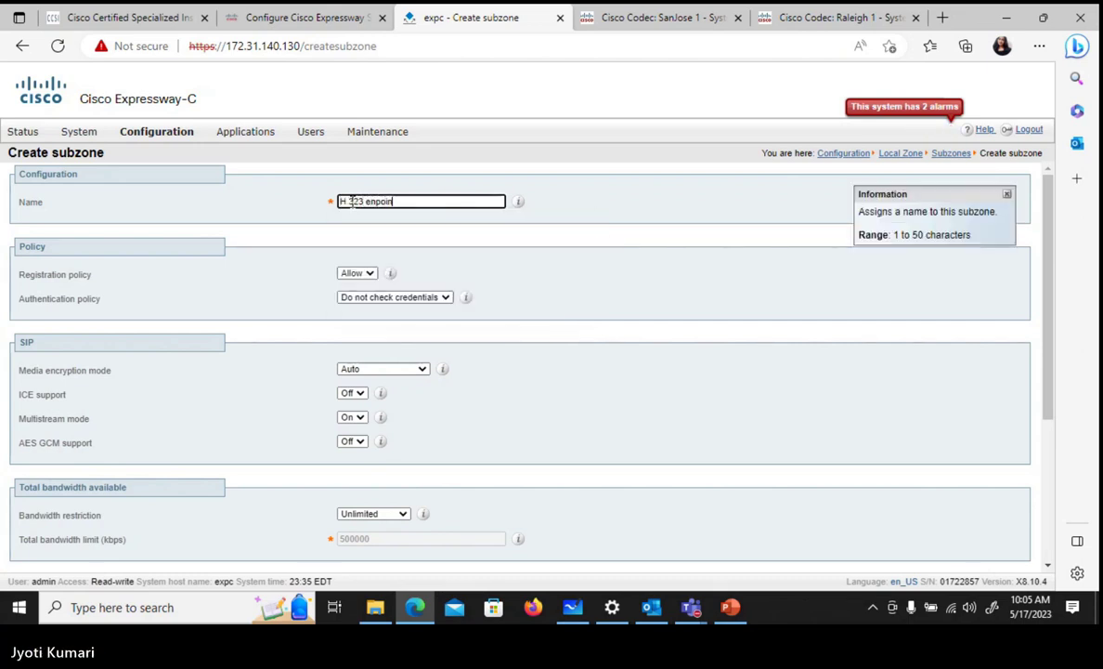
key("BackSpace")
key("BackSpace")
key("BackSpace")
key("BackSpace")
key("BackSpace")
key("BackSpace")
type("d")
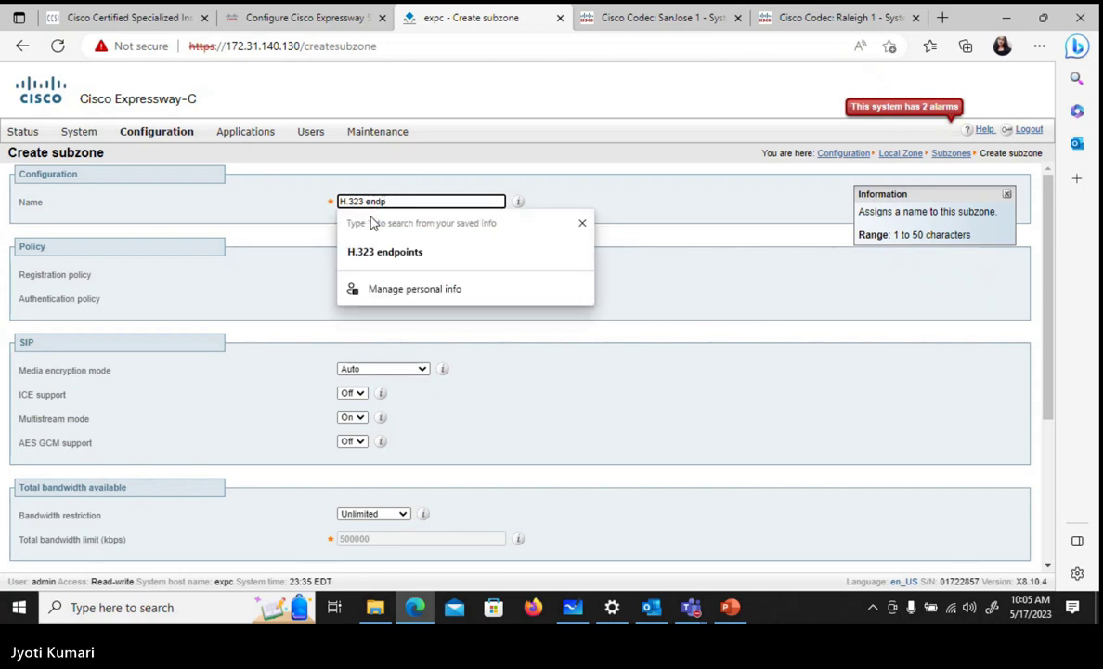
key("BackSpace")
key("BackSpace")
key("BackSpace")
key("BackSpace")
type("su")
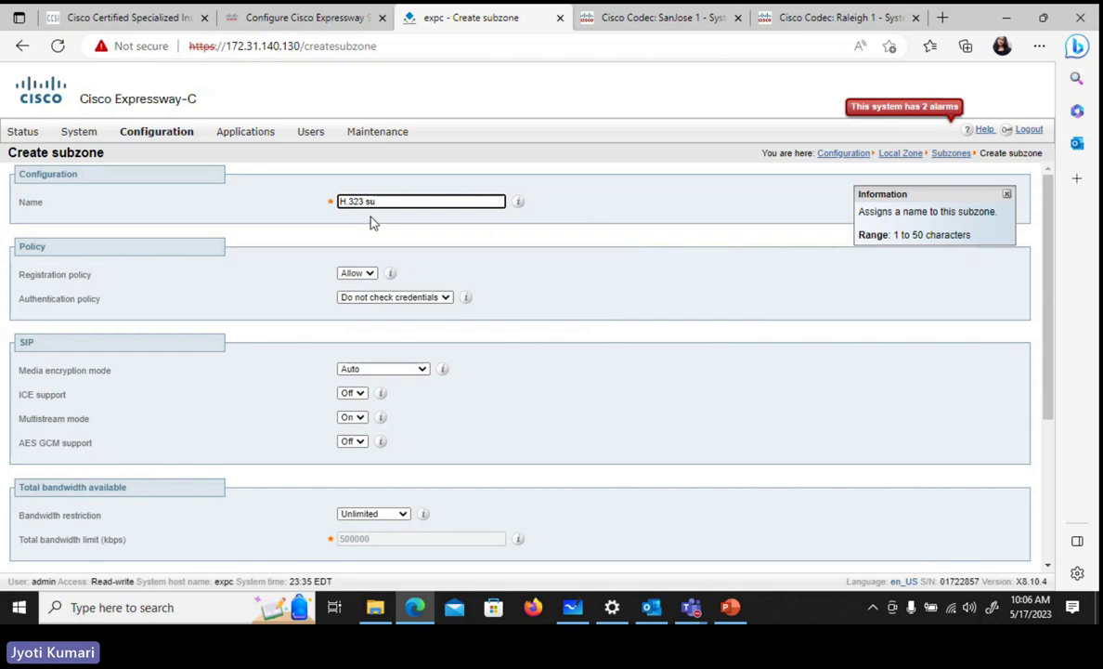
type("bzone")
left_click(267, 238)
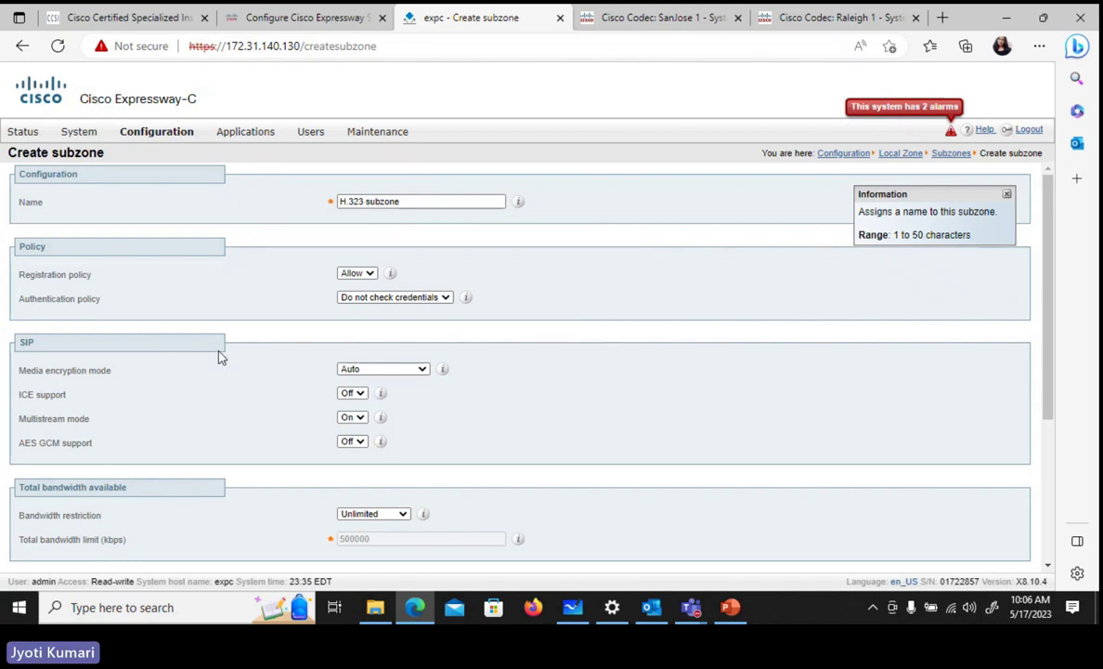
- Set its total bandwidth restriction to No bandwidth and create the subzone
scroll(302, 486, "down", 2)
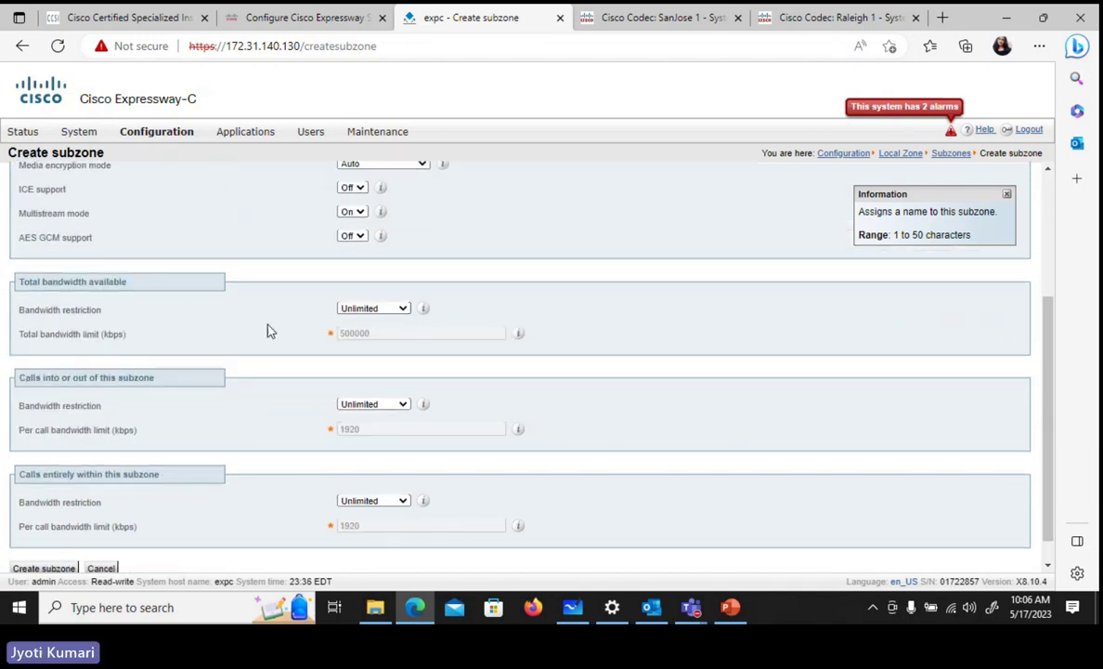
left_click(404, 310)
left_click(362, 349)
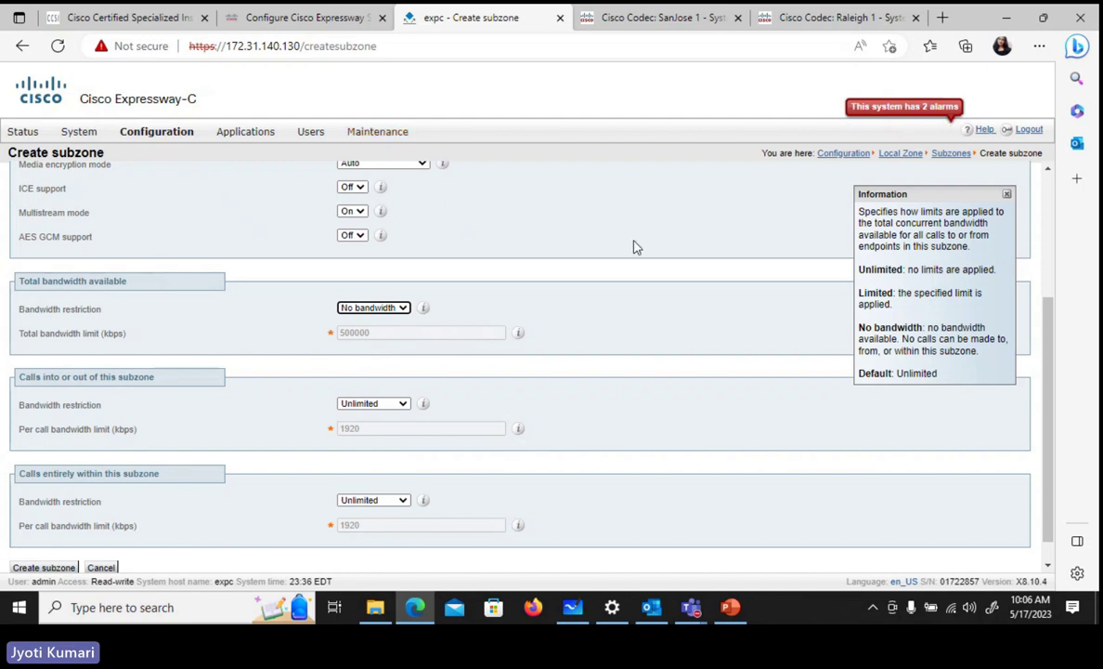
scroll(647, 276, "down", 1)
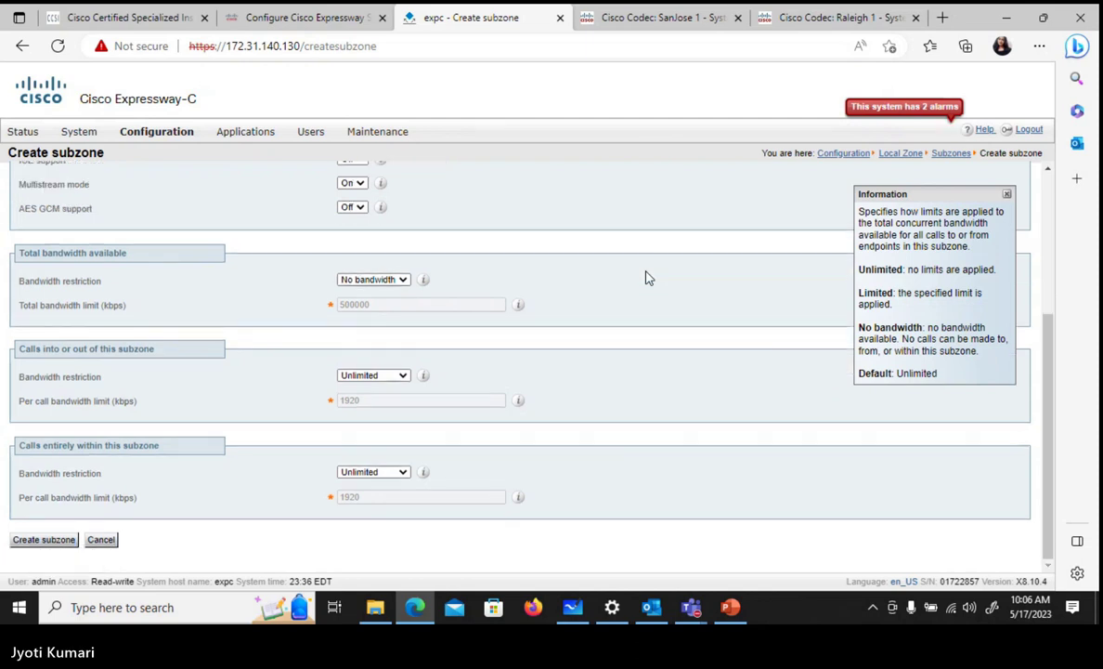
left_click(25, 544)
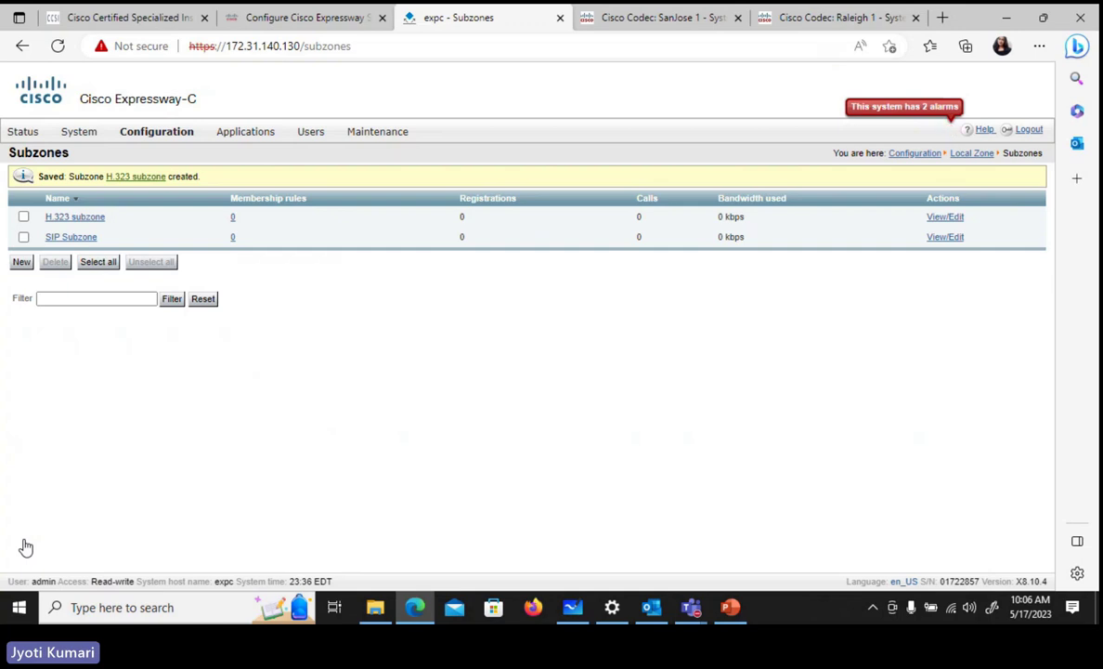
- Delete both the H.323 endpoints and SIP endpoints subzone membership rules
mouse_move(151, 140)
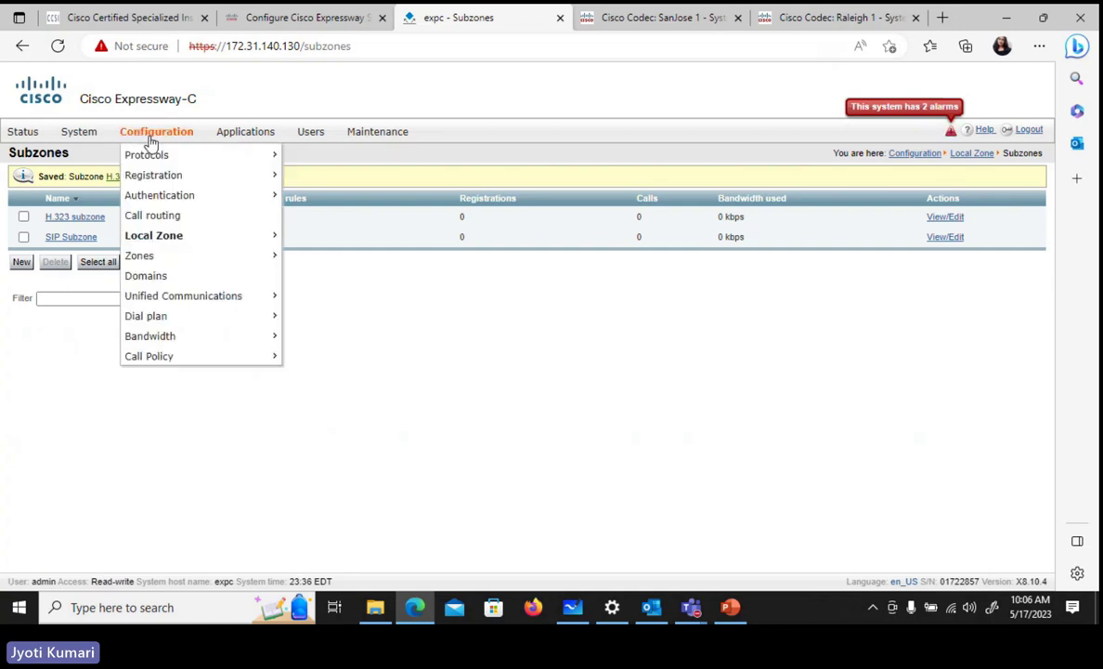
mouse_move(178, 239)
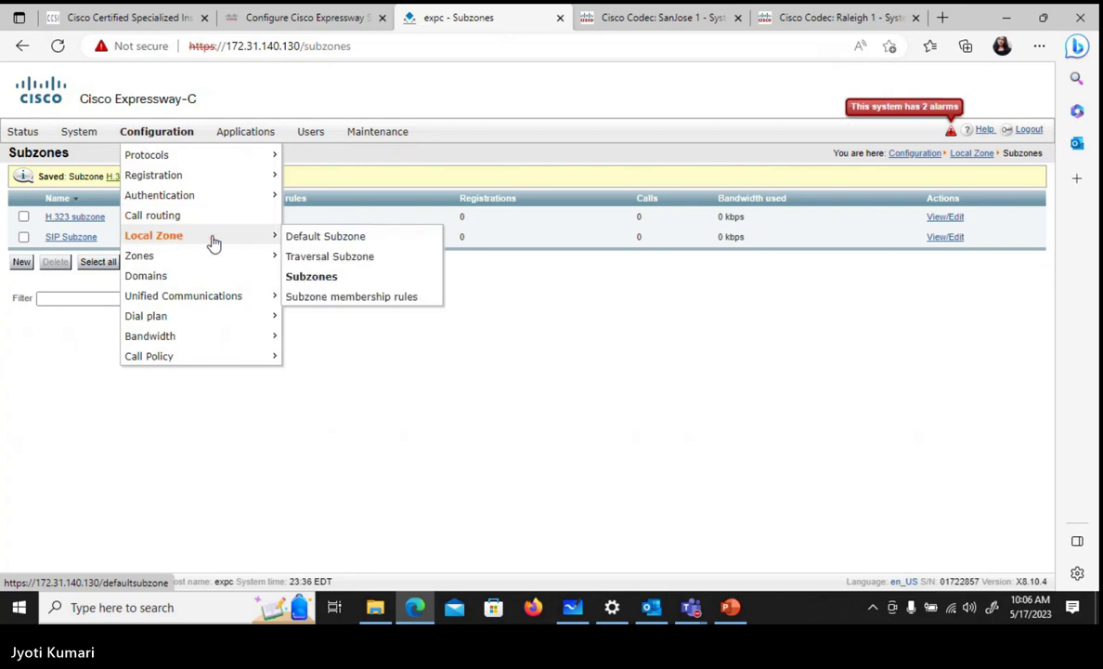
left_click(318, 297)
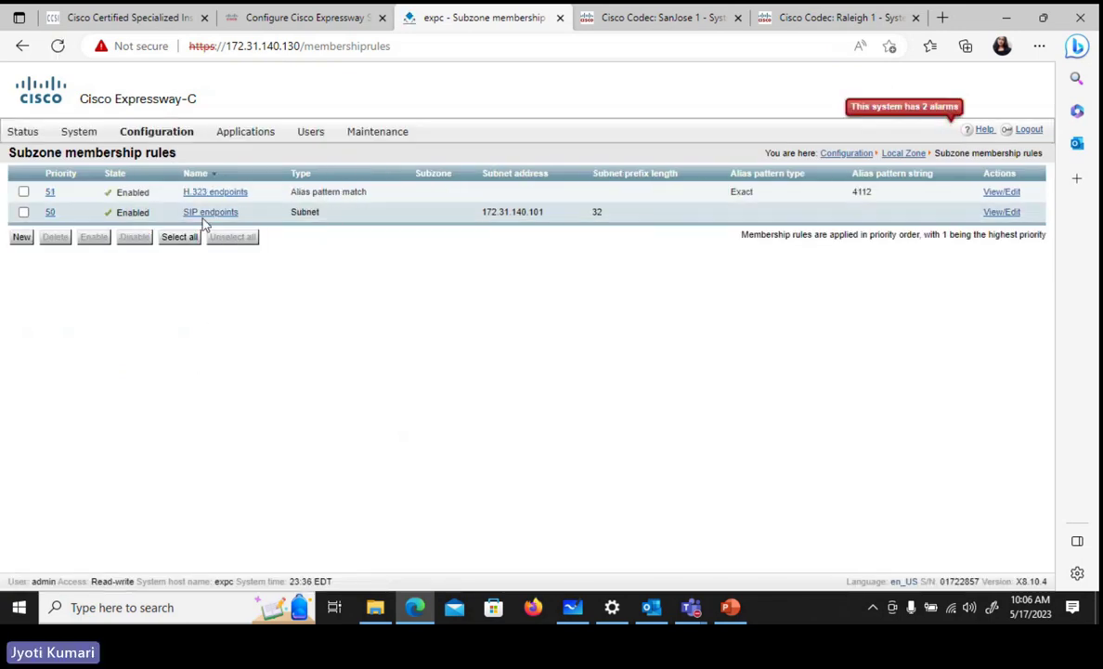
left_click(24, 193)
left_click(23, 212)
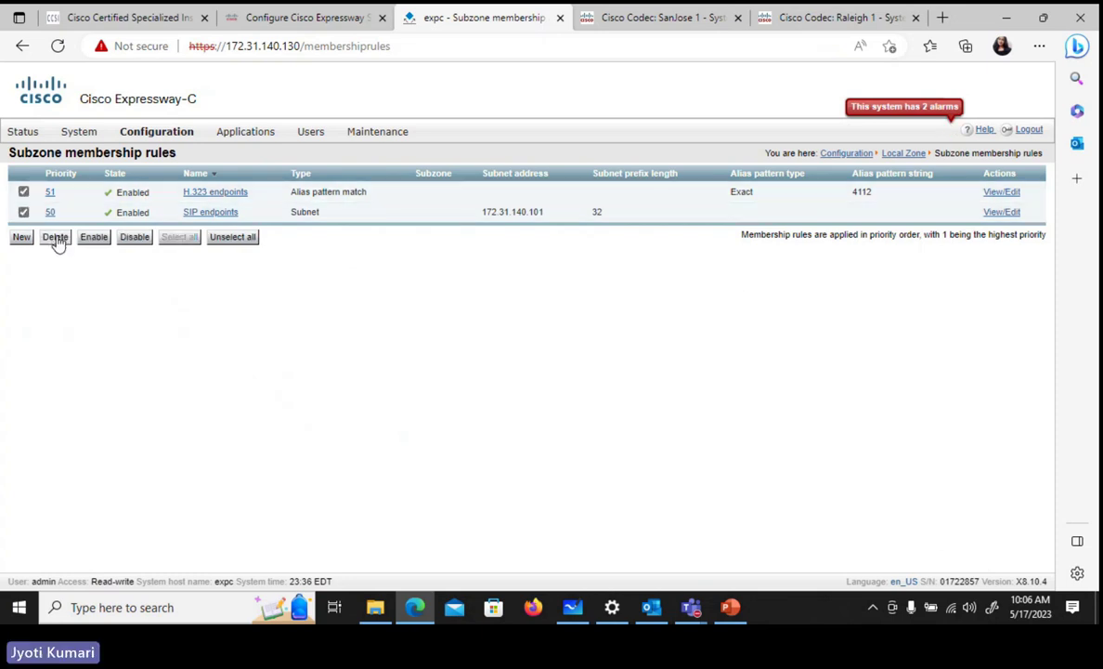
left_click(56, 238)
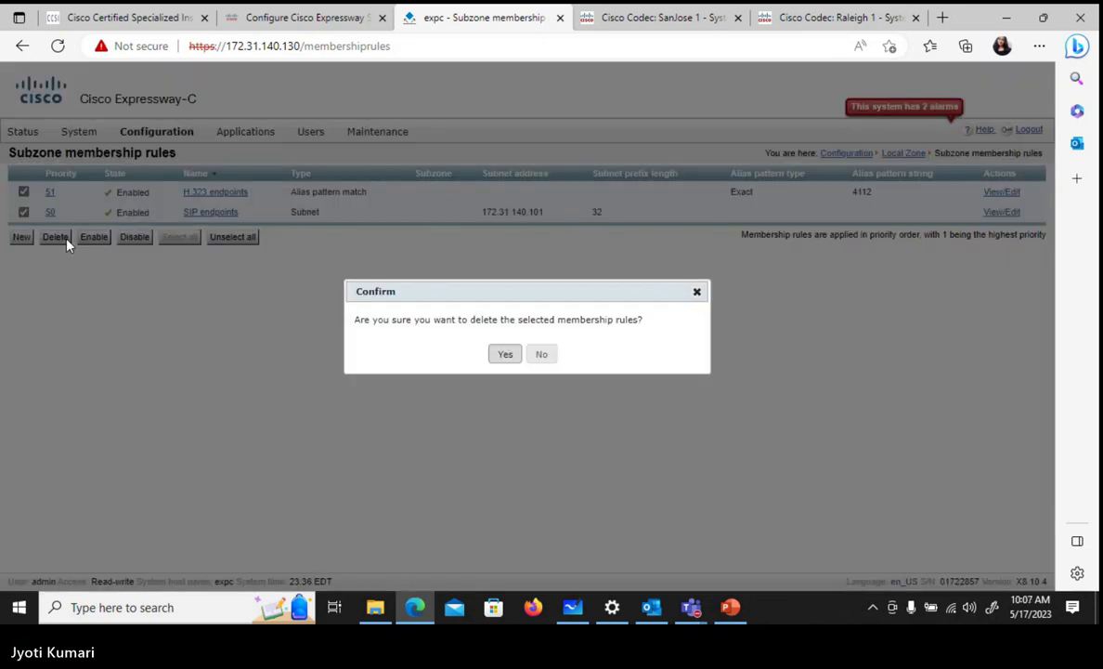
left_click(508, 354)
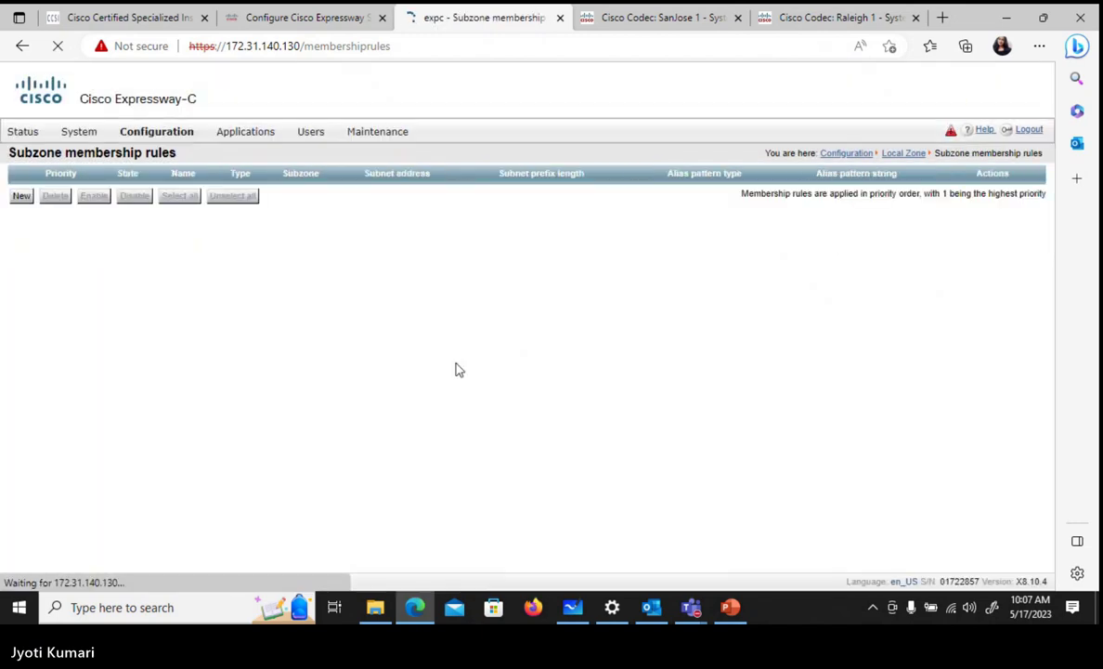
- Start a new membership rule named 'SIP endpoints' with priority 50
left_click(21, 198)
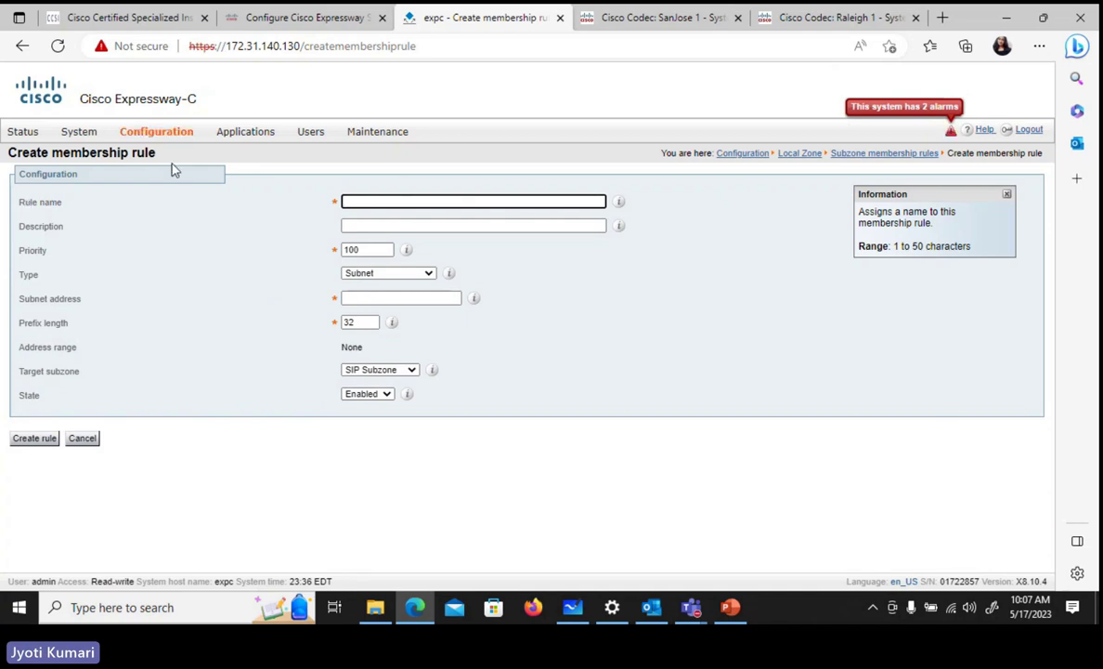
type("SIP end")
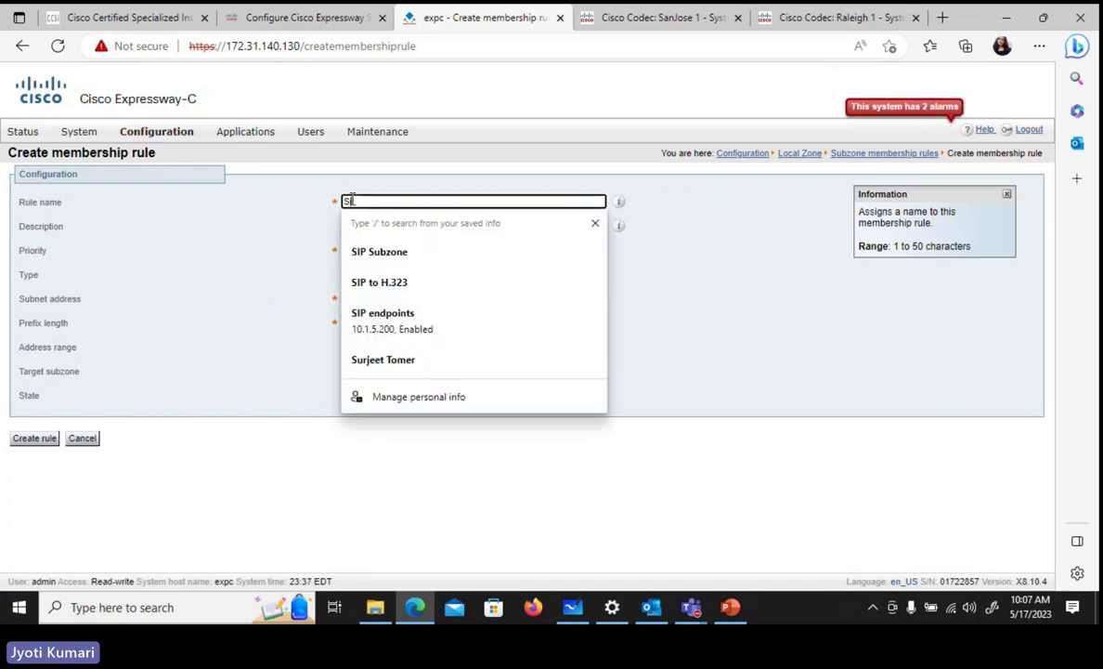
type("points")
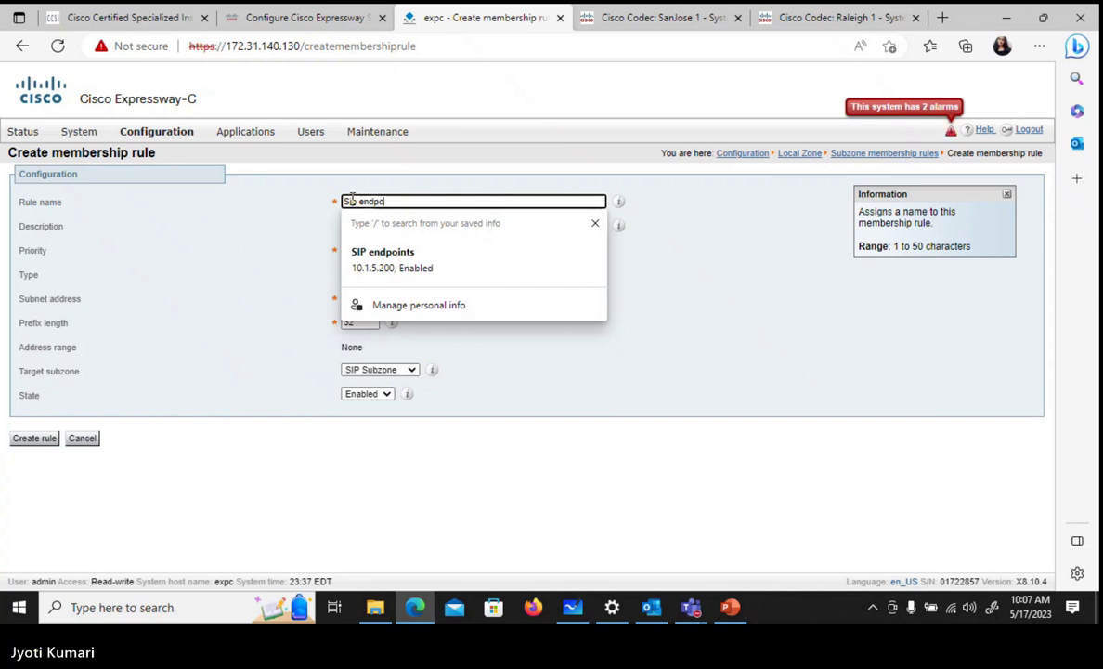
left_click(246, 248)
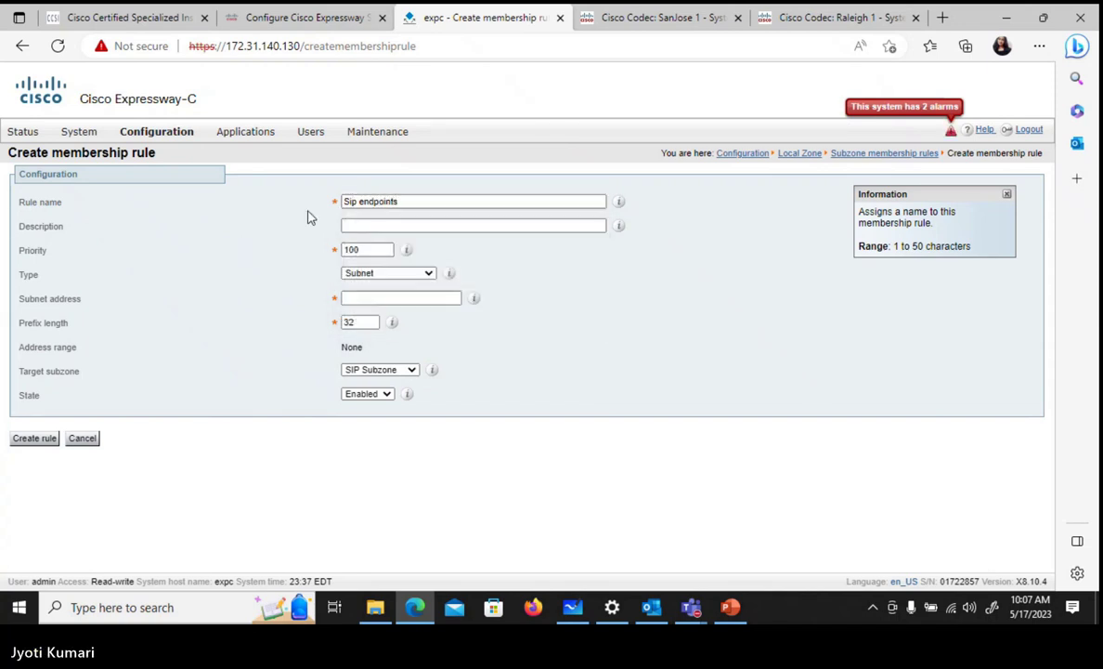
left_click(378, 249)
key("BackSpace")
type("50")
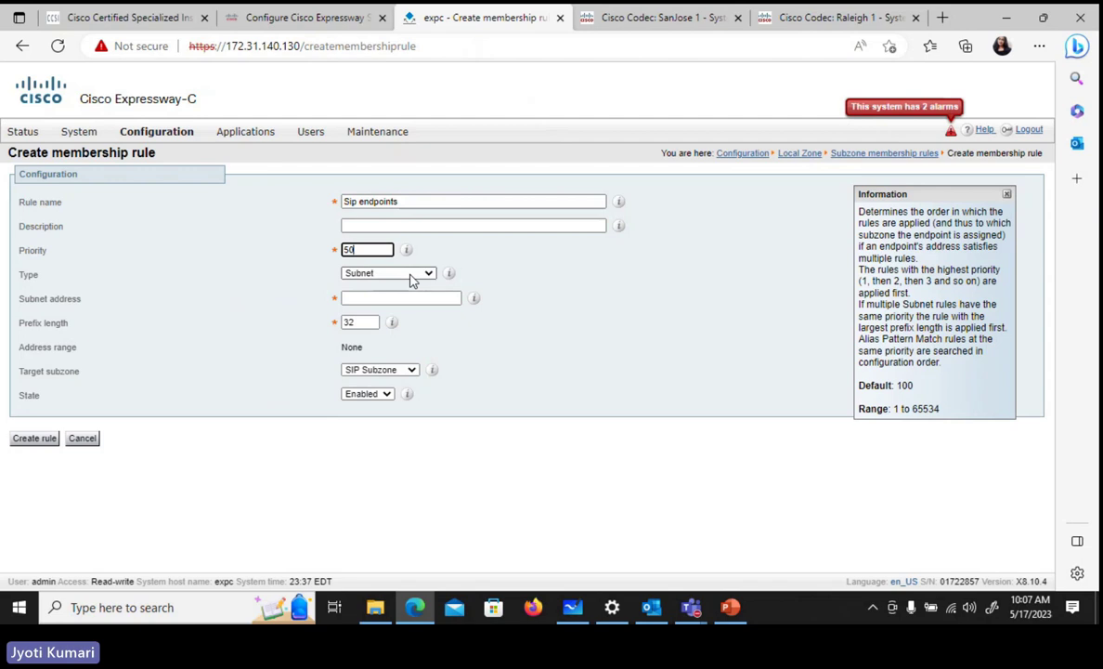
- Enter the SanJose 1 codec's subnet address 172.31.140.101 and create the rule
left_click(354, 298)
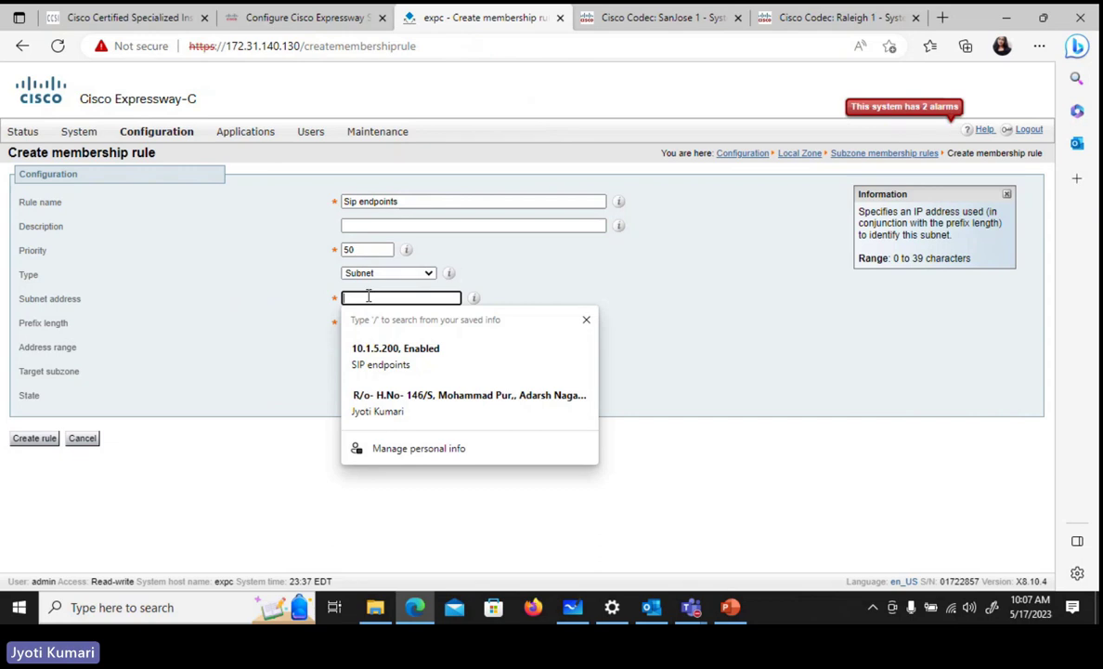
left_click(628, 21)
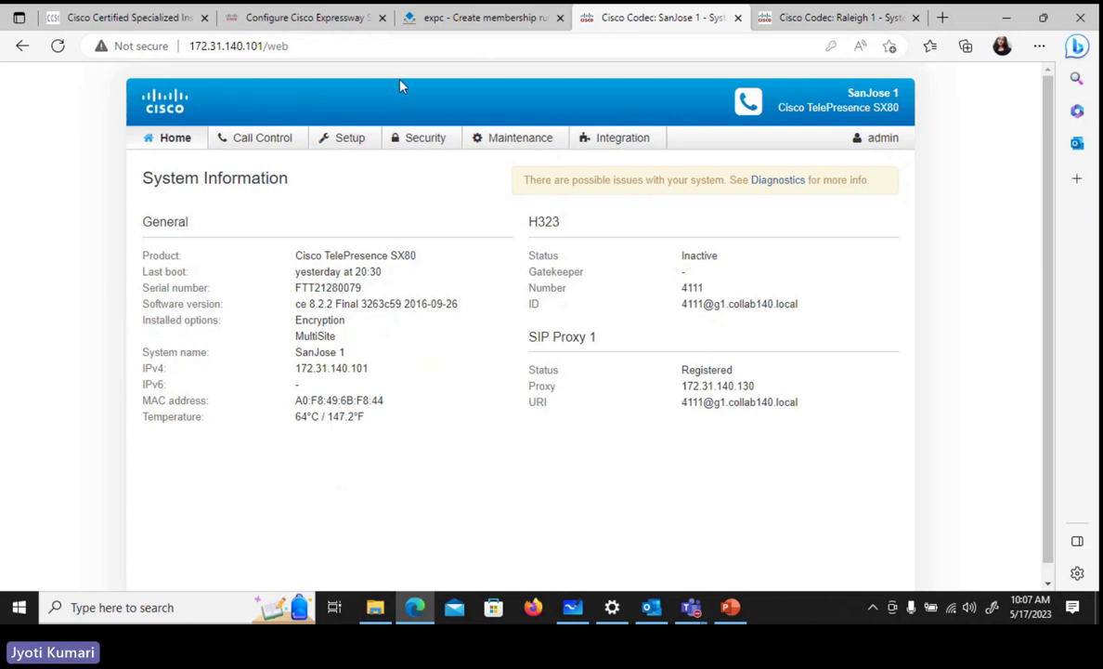
left_click(492, 21)
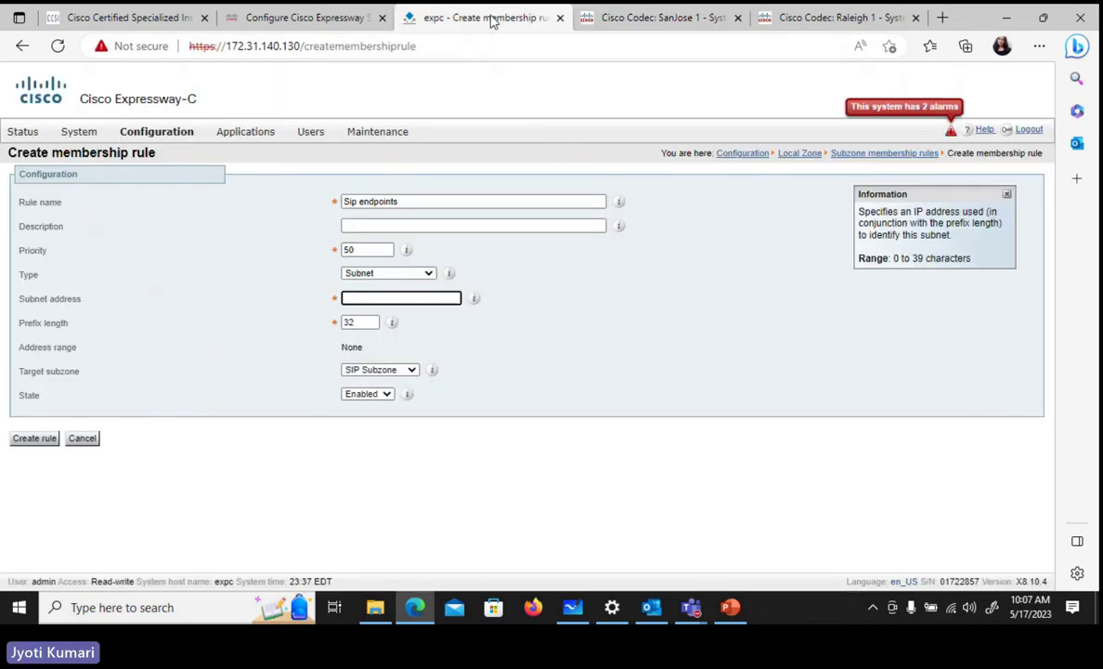
type("172.")
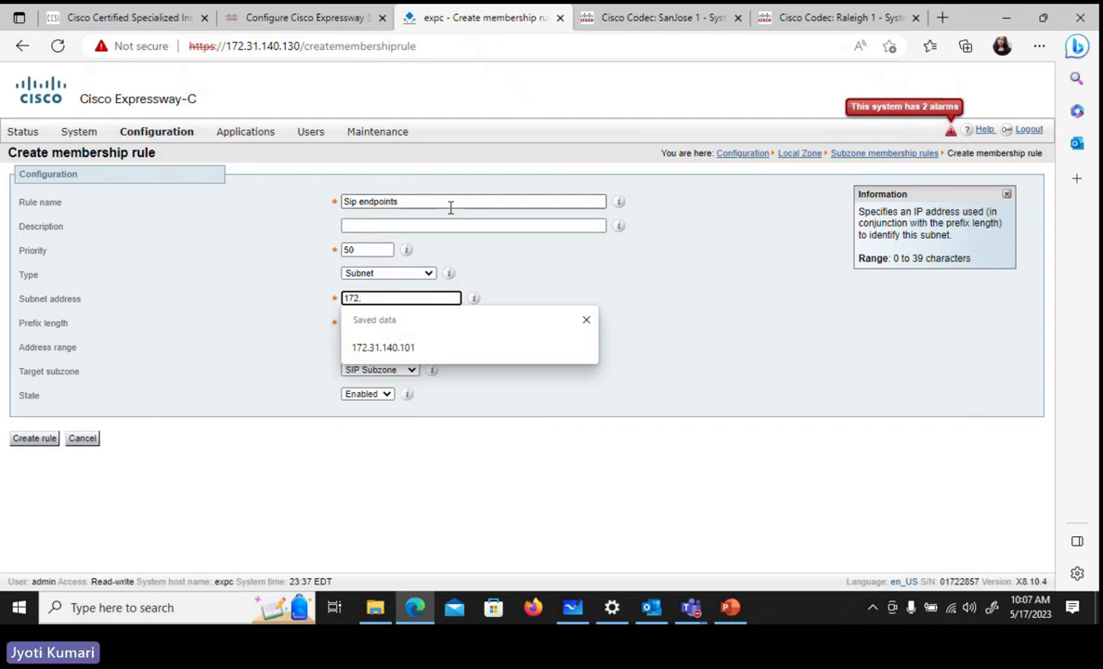
type("31.140.101")
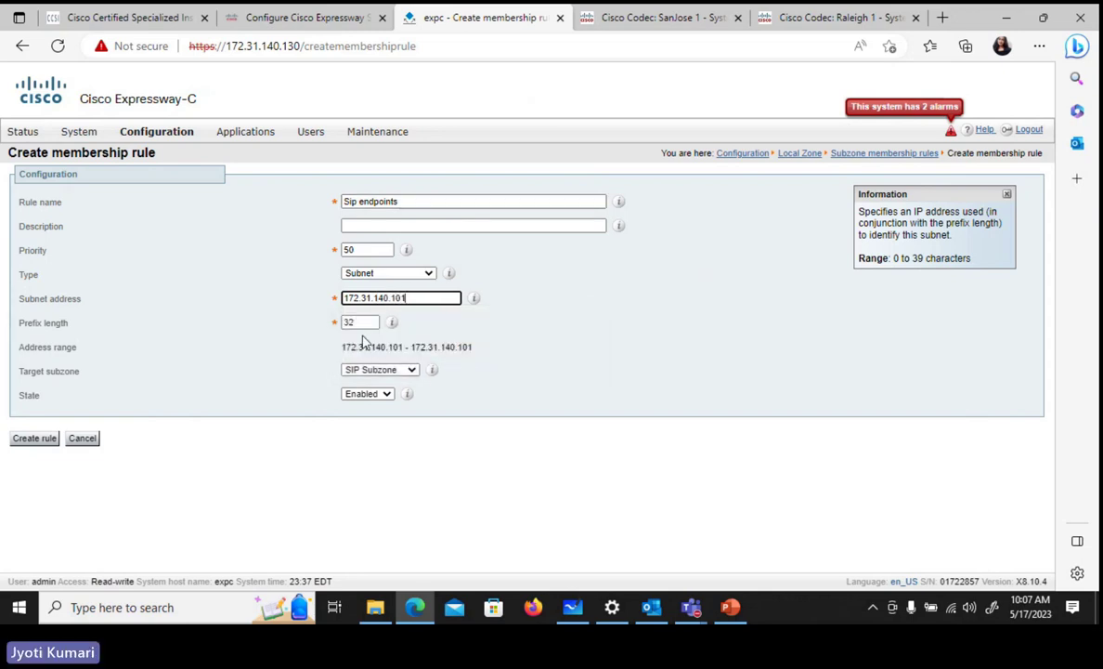
left_click(490, 301)
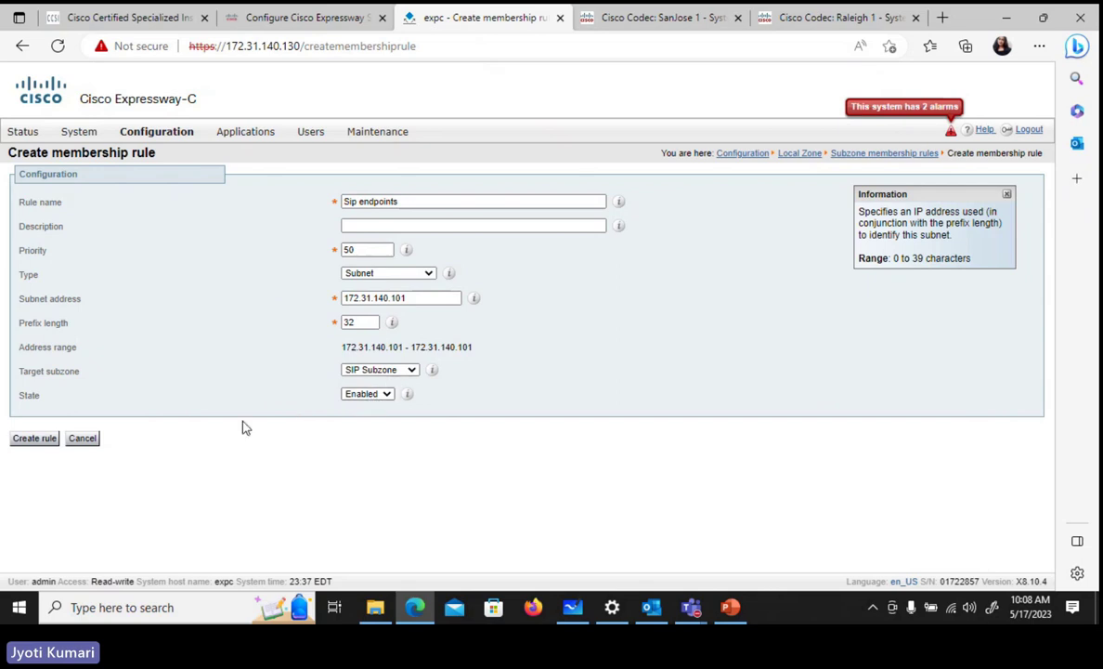
left_click(28, 445)
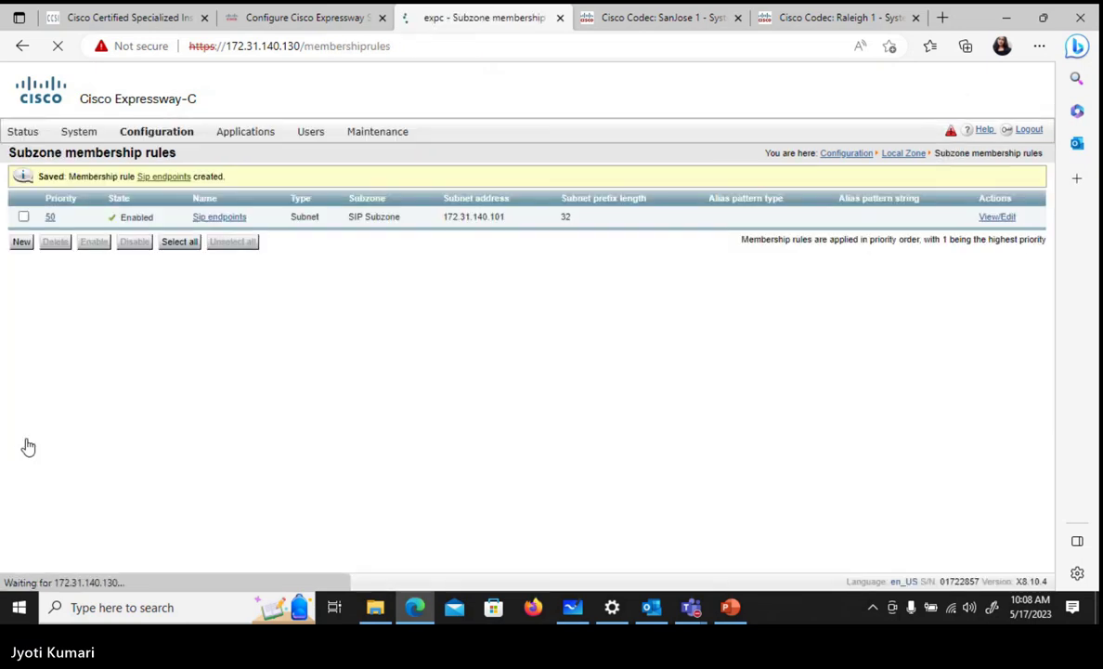
- Start a new membership rule named 'H.323 endpoints' with priority 51
left_click(21, 244)
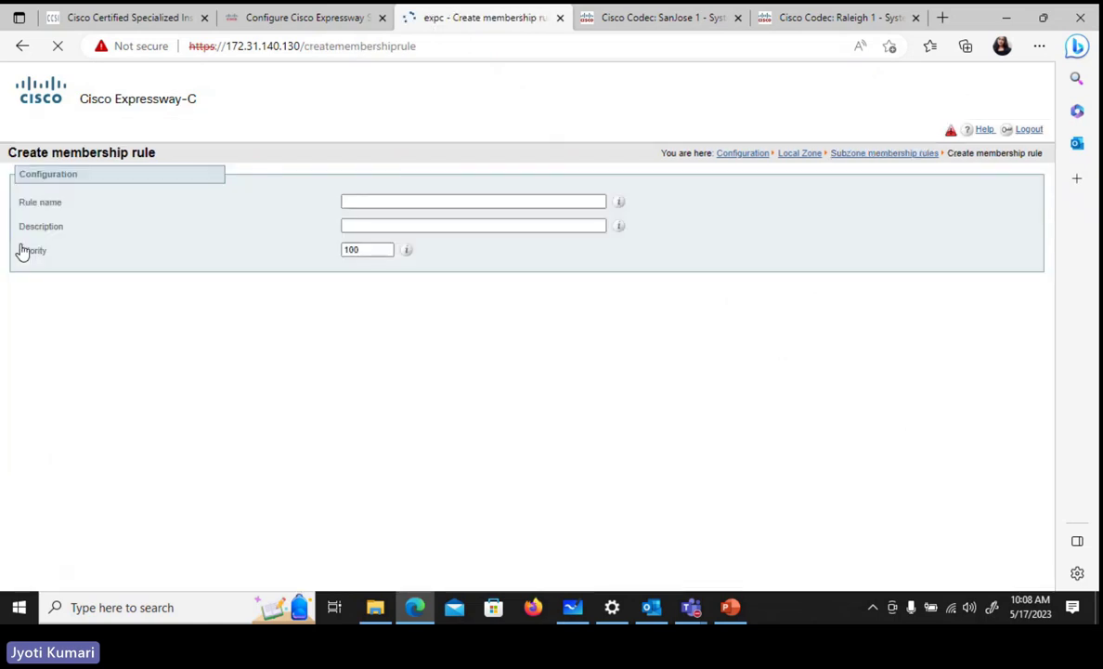
left_click(370, 201)
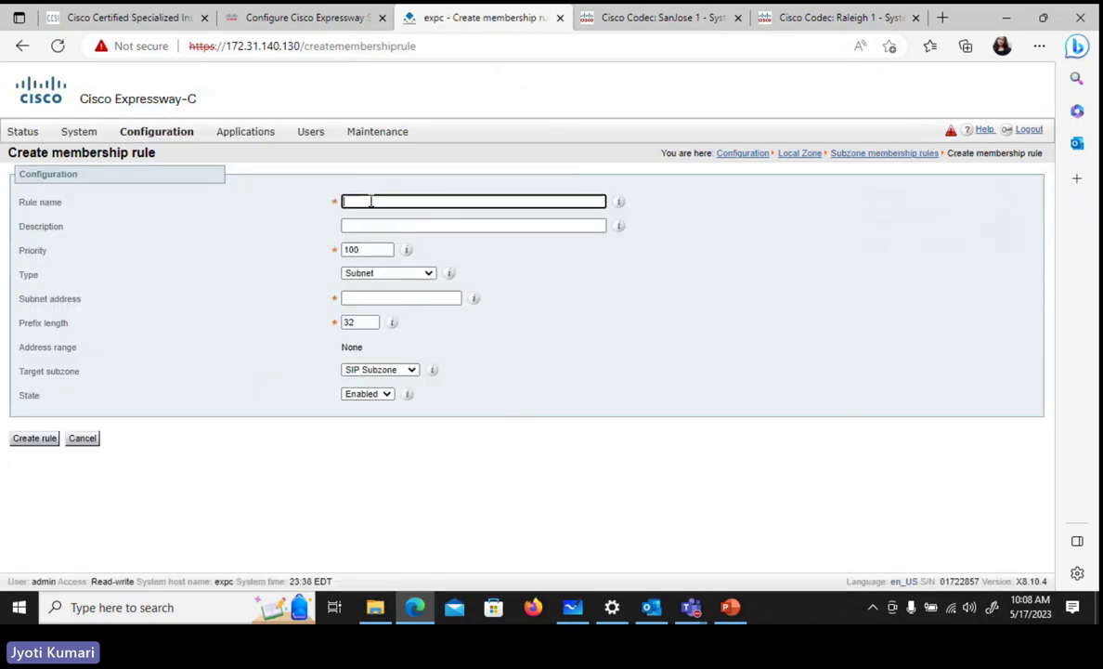
type("H.32")
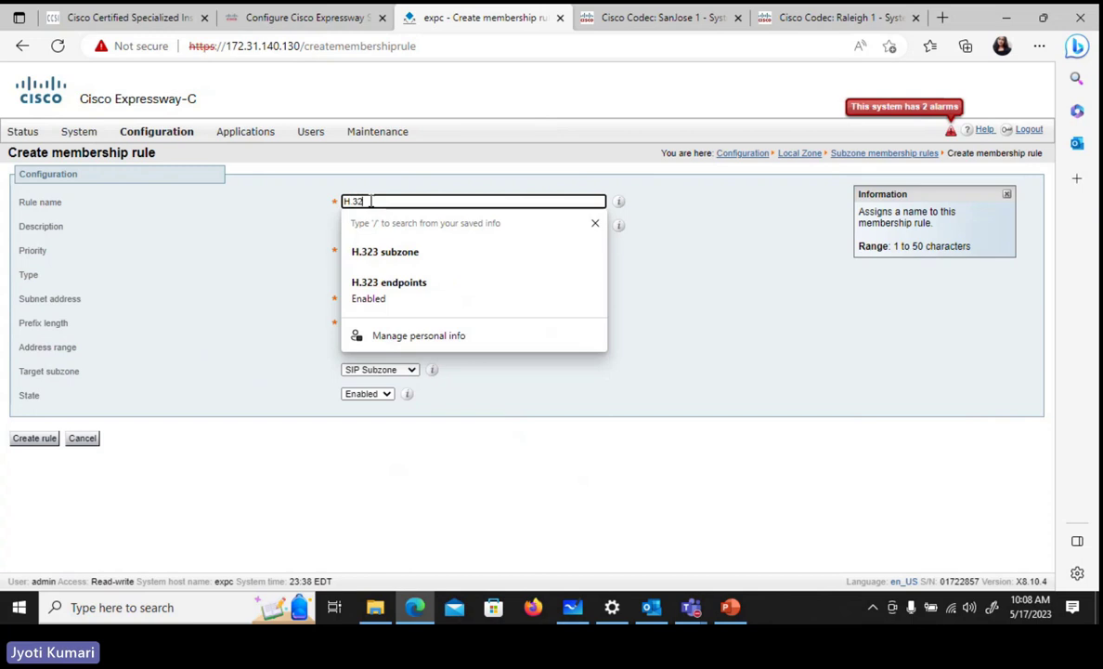
type("3 endp")
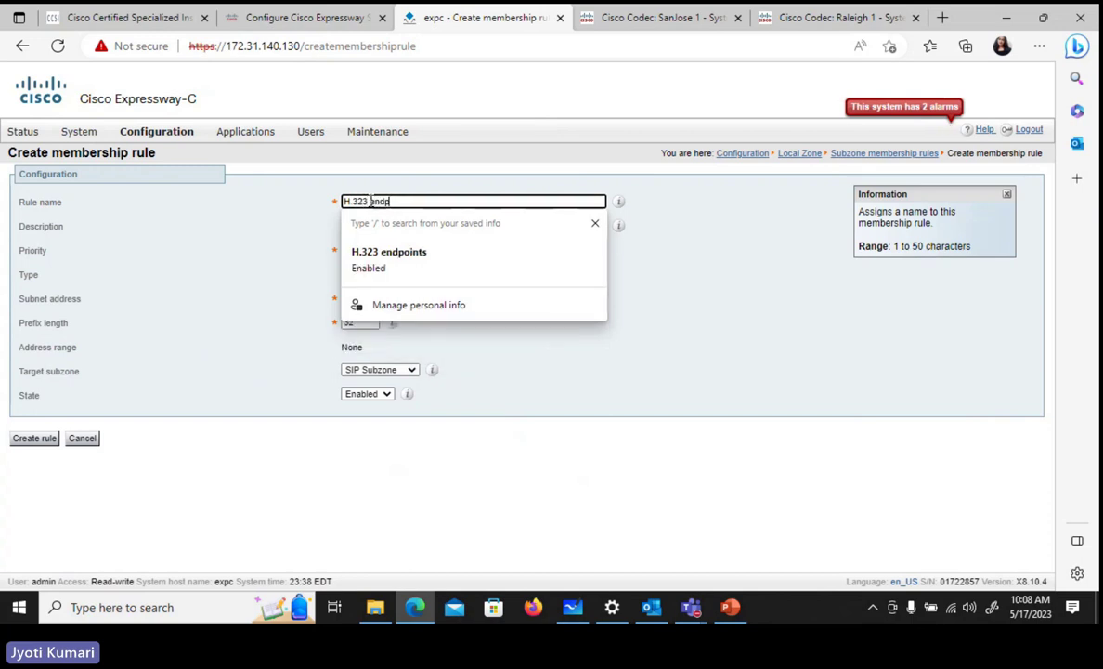
type("oints")
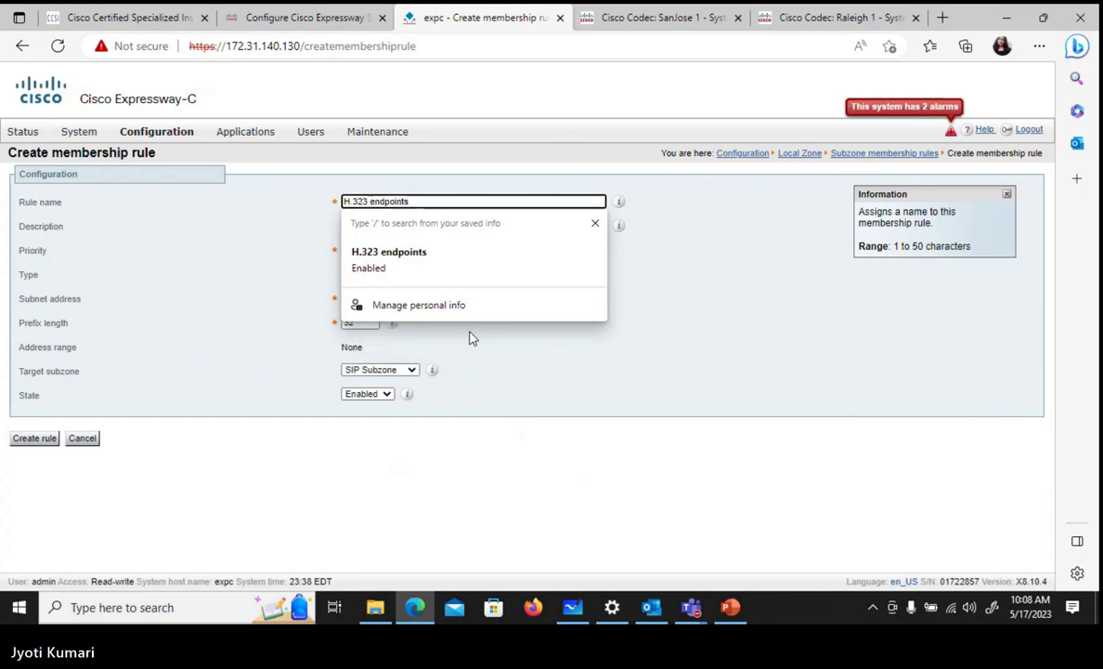
left_click(736, 386)
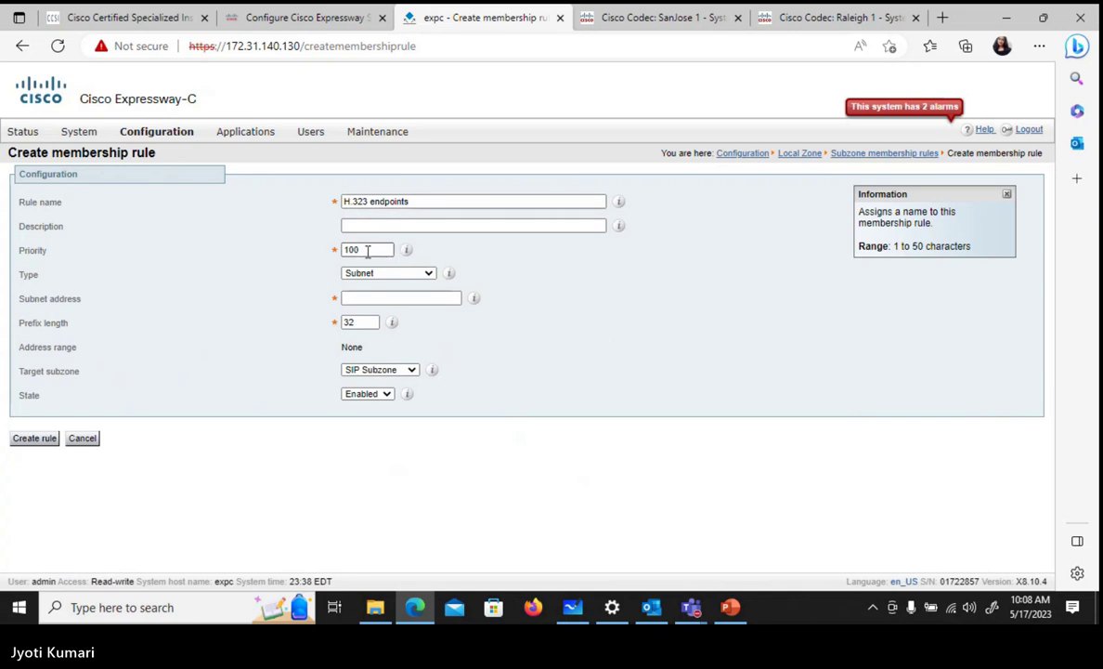
double_click(368, 250)
key("BackSpace")
type("5")
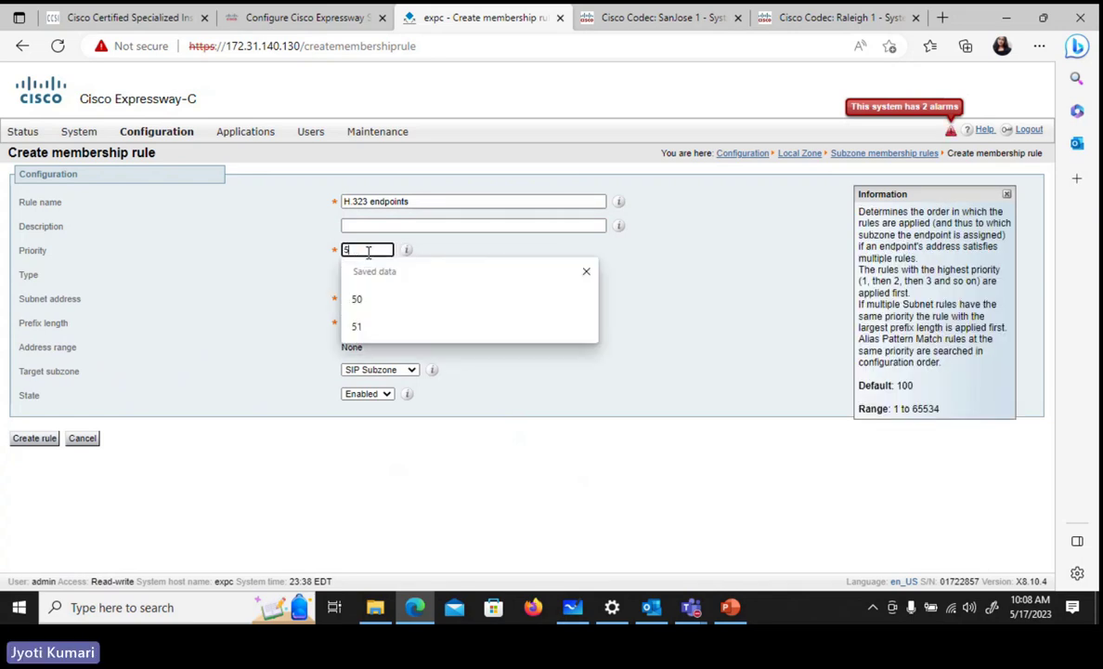
type("1")
- Make it an Alias pattern match for 4112 targeting H.323 subzone, and create the rule
left_click(429, 274)
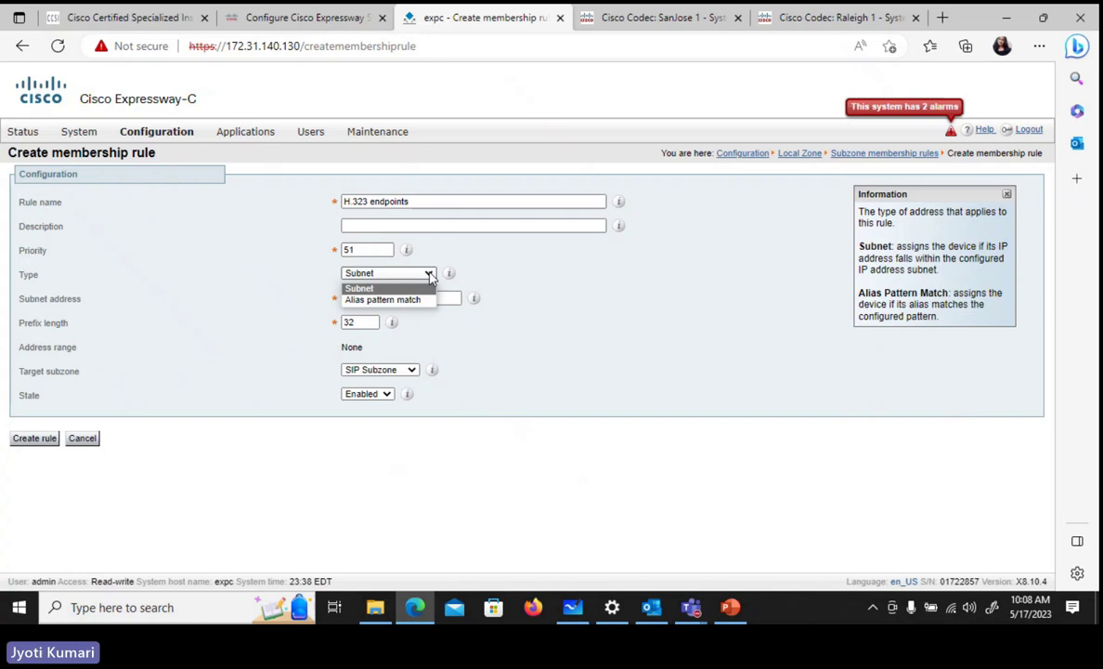
left_click(416, 299)
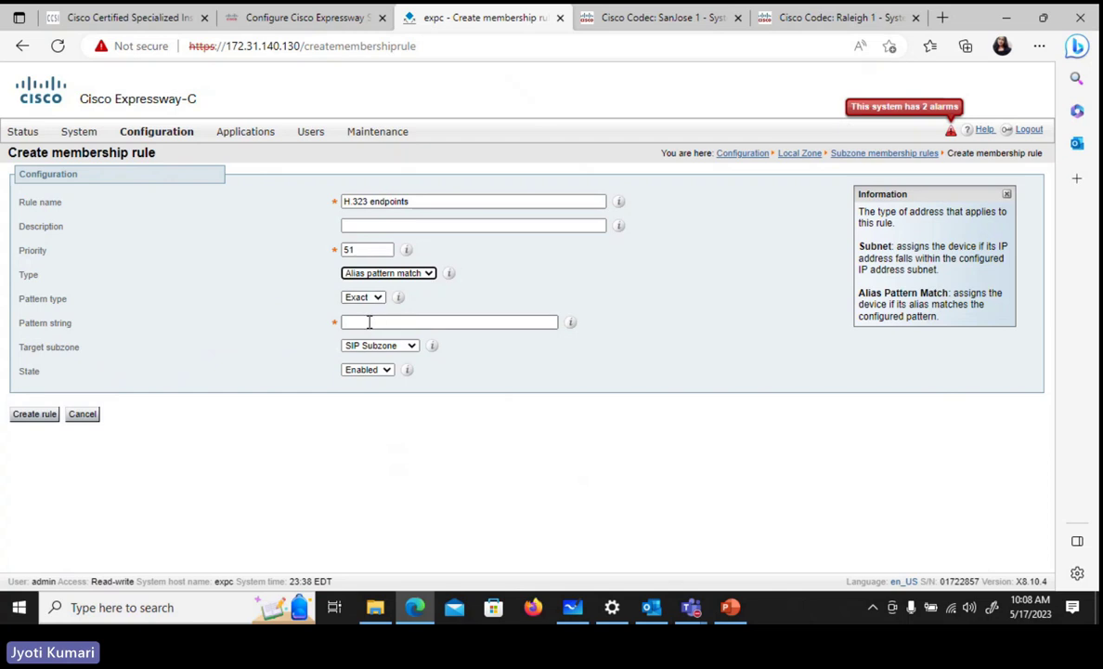
left_click(370, 323)
type("4")
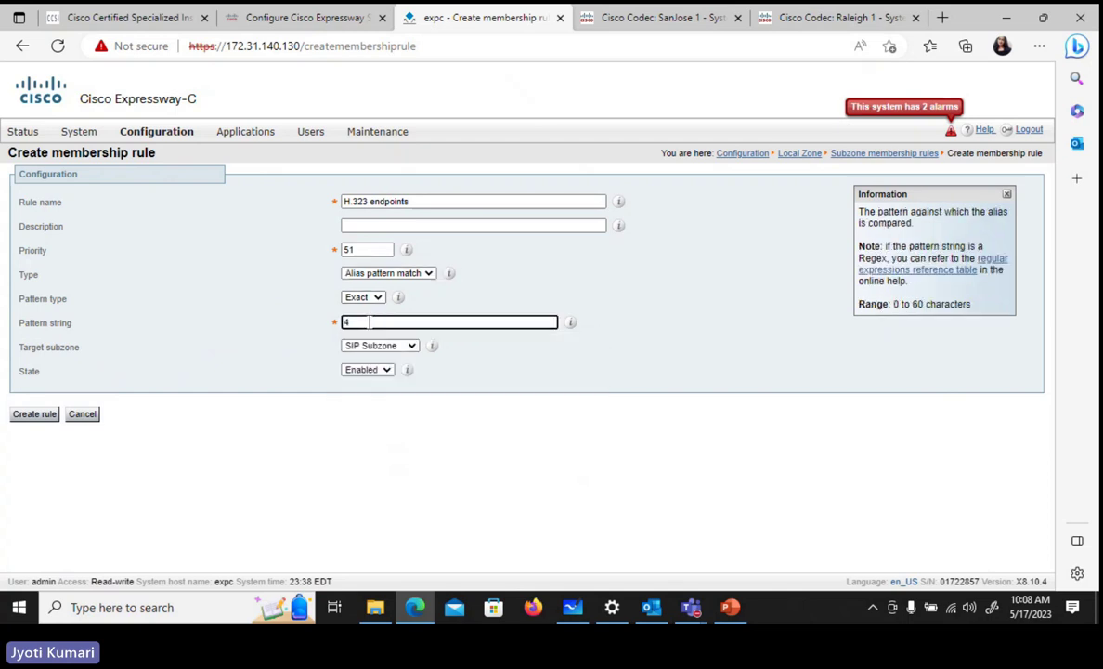
type("112")
left_click(808, 15)
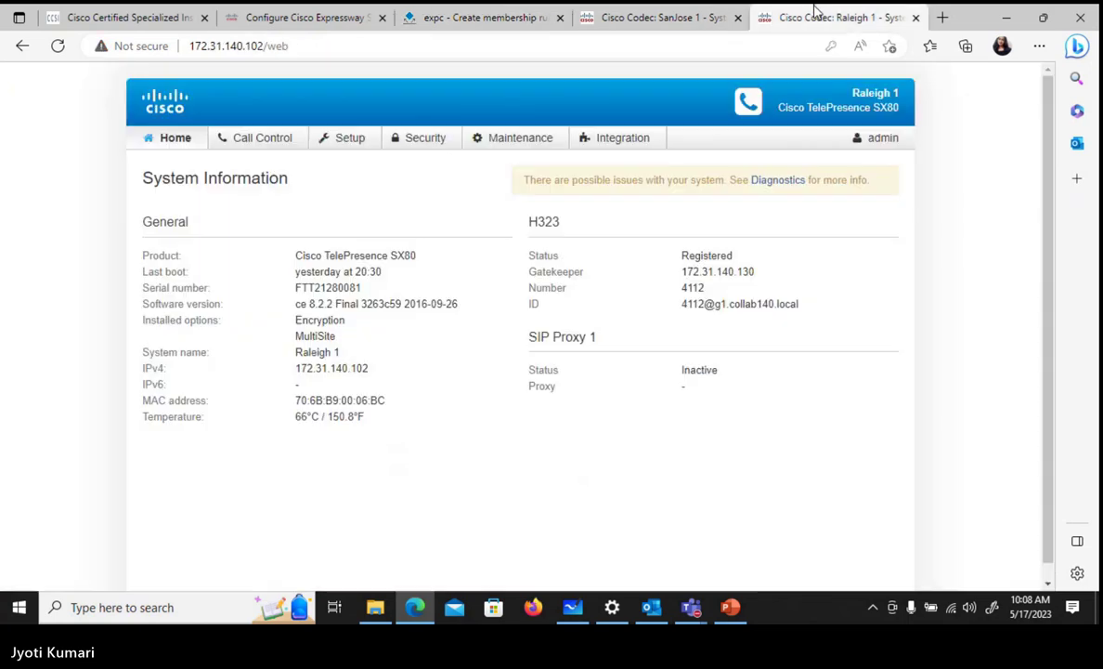
left_click(481, 26)
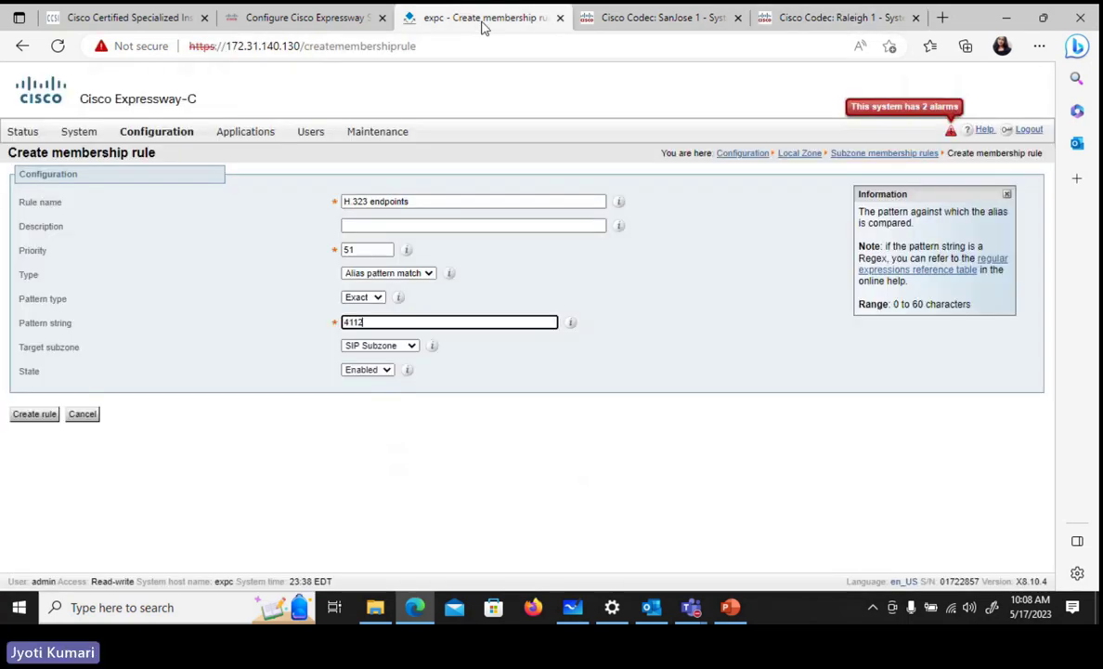
left_click(377, 347)
left_click(375, 372)
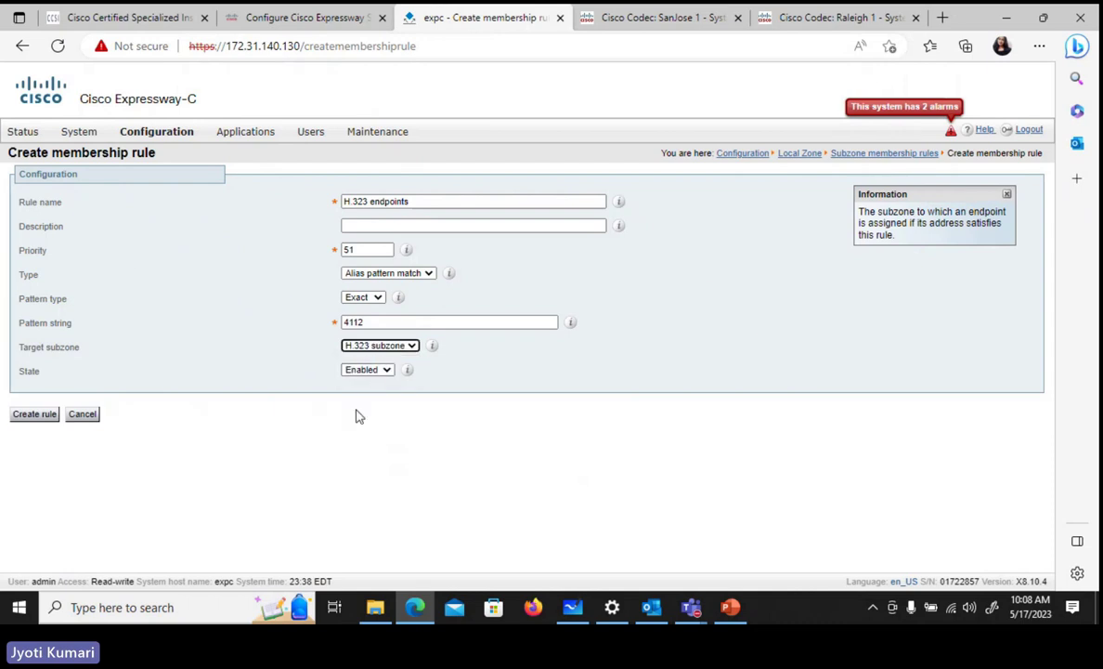
left_click(34, 414)
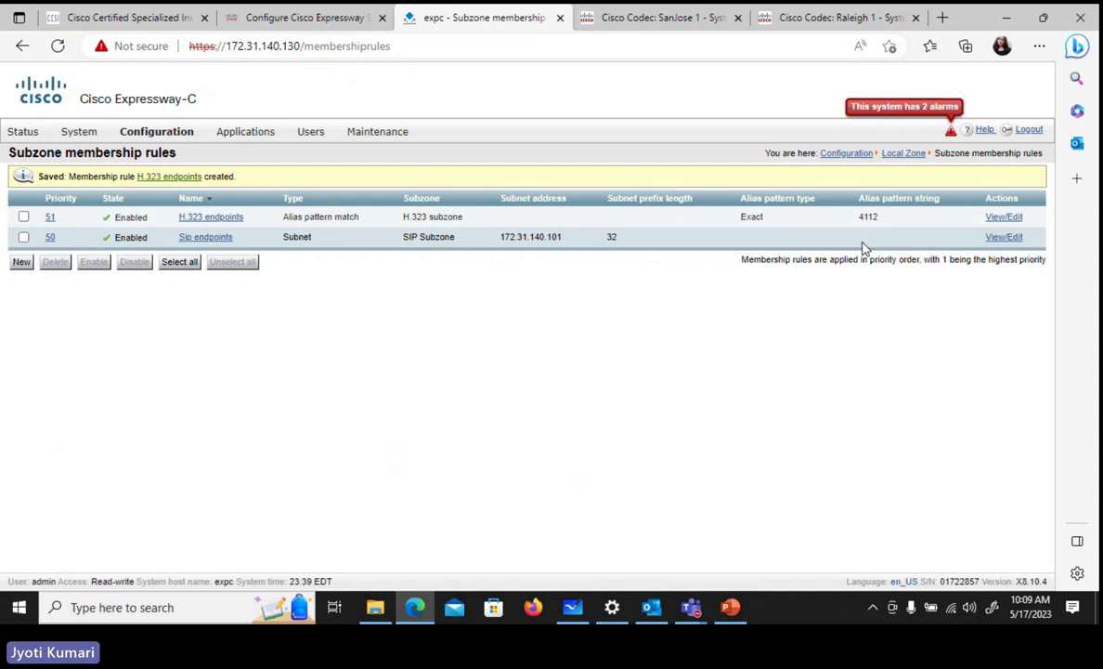
- Open the Subzones list and compare it with the SanJose 1 codec status page
left_click(182, 141)
mouse_move(190, 238)
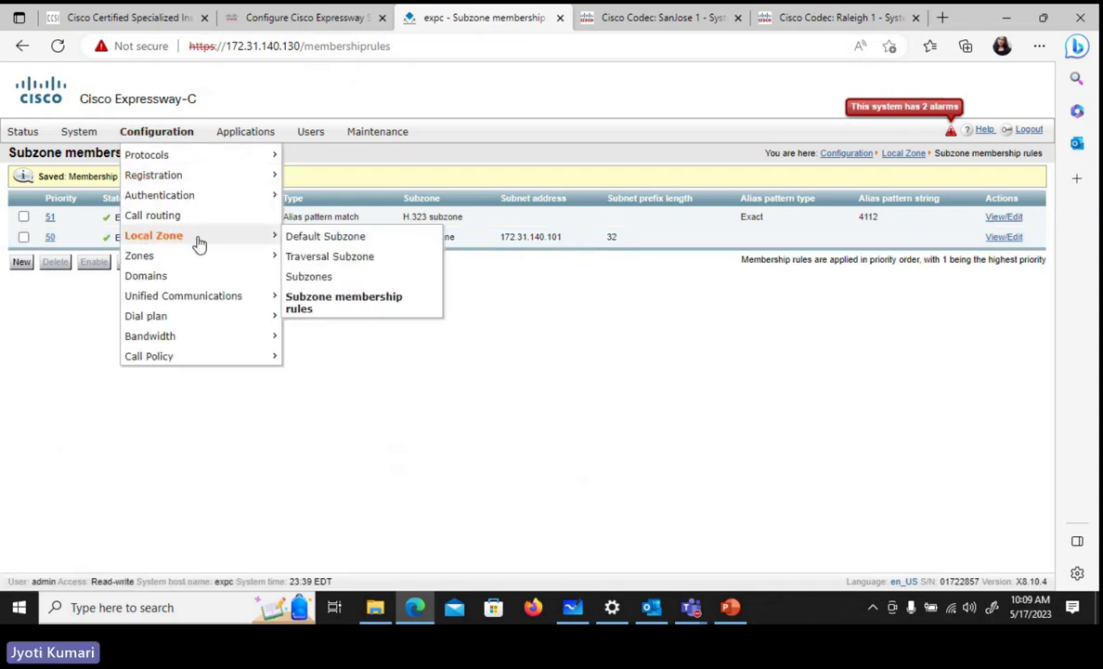
left_click(312, 276)
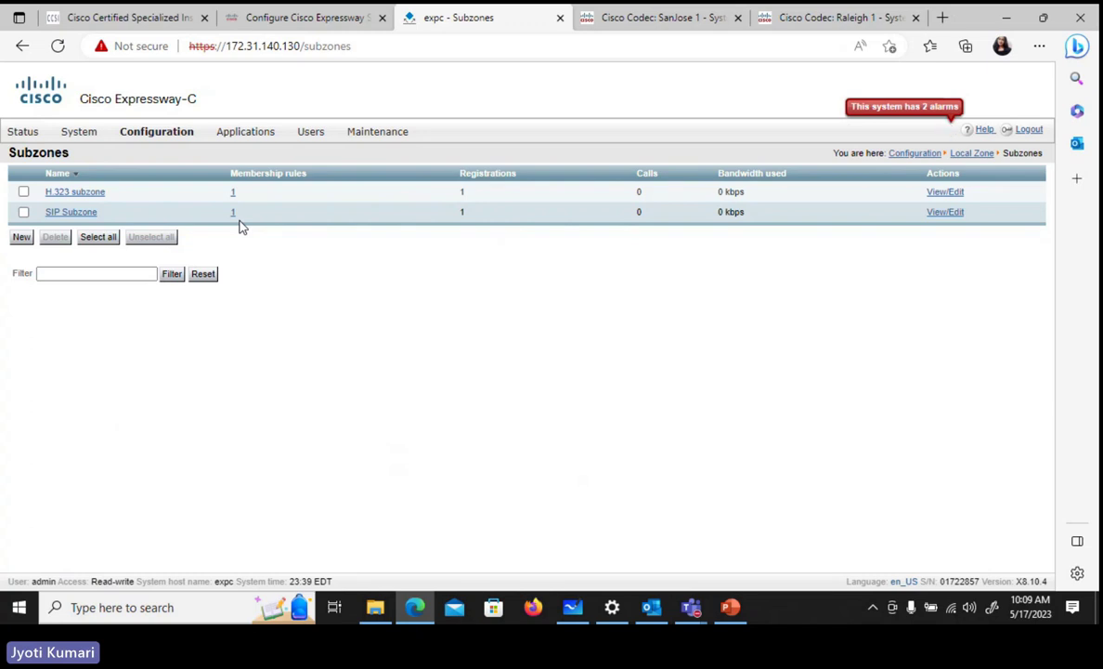
left_click(630, 20)
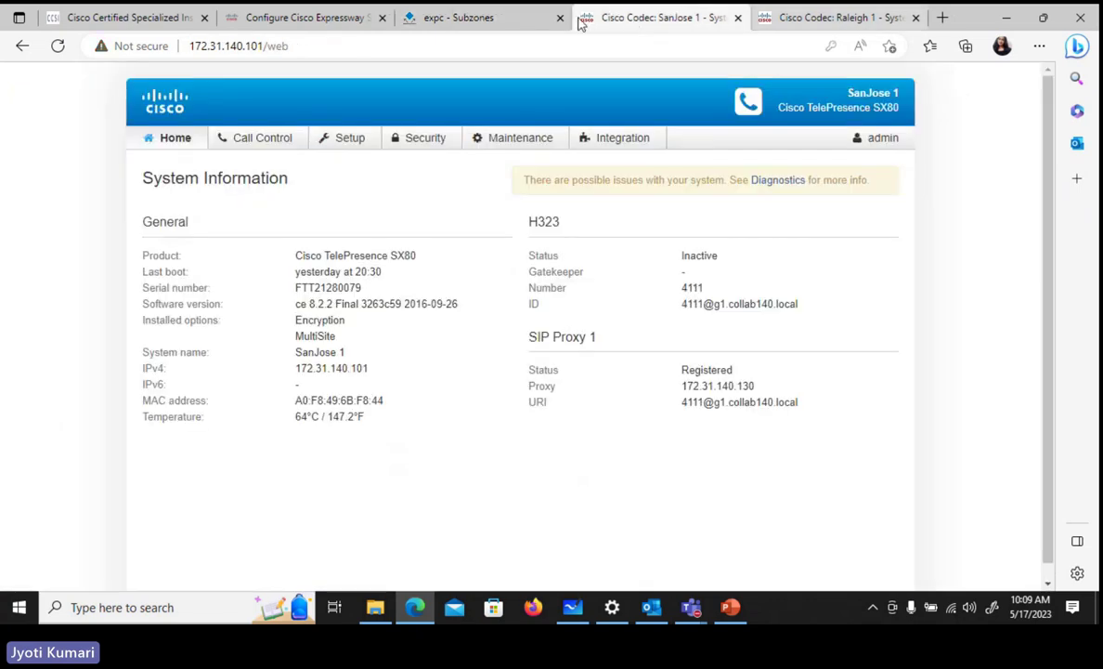
left_click(464, 21)
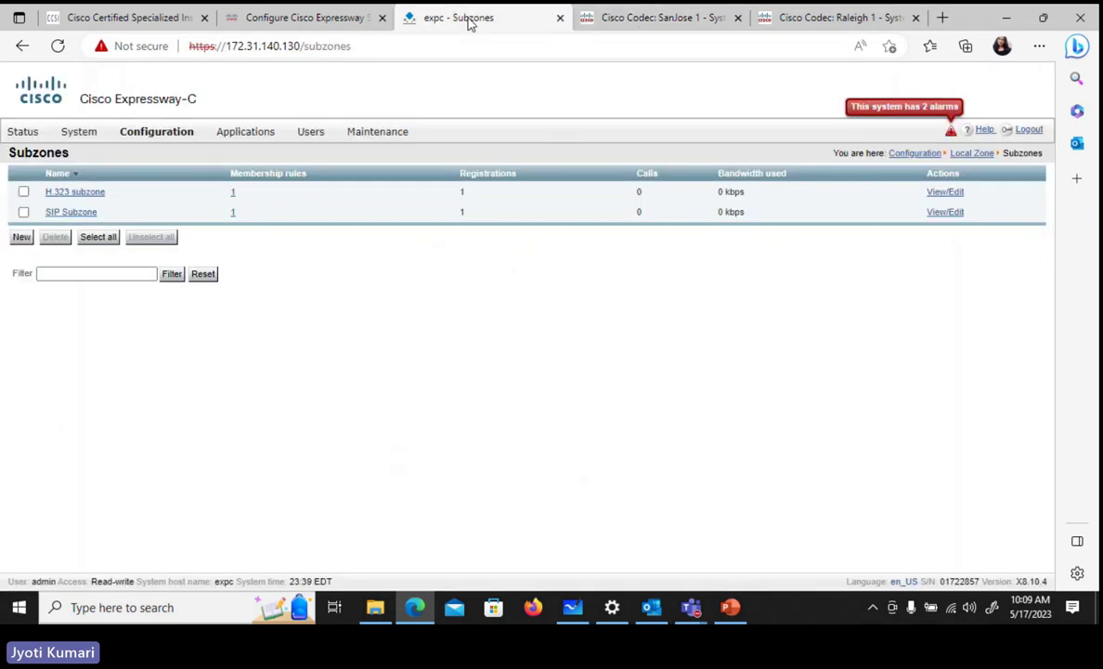
left_click(647, 22)
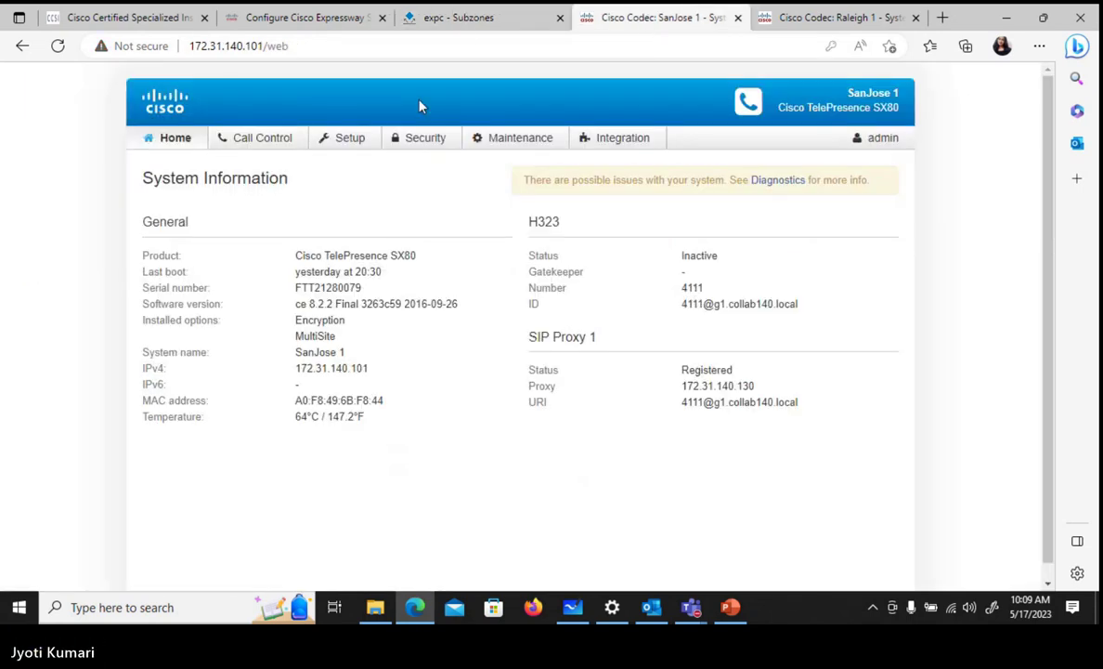
left_click(461, 13)
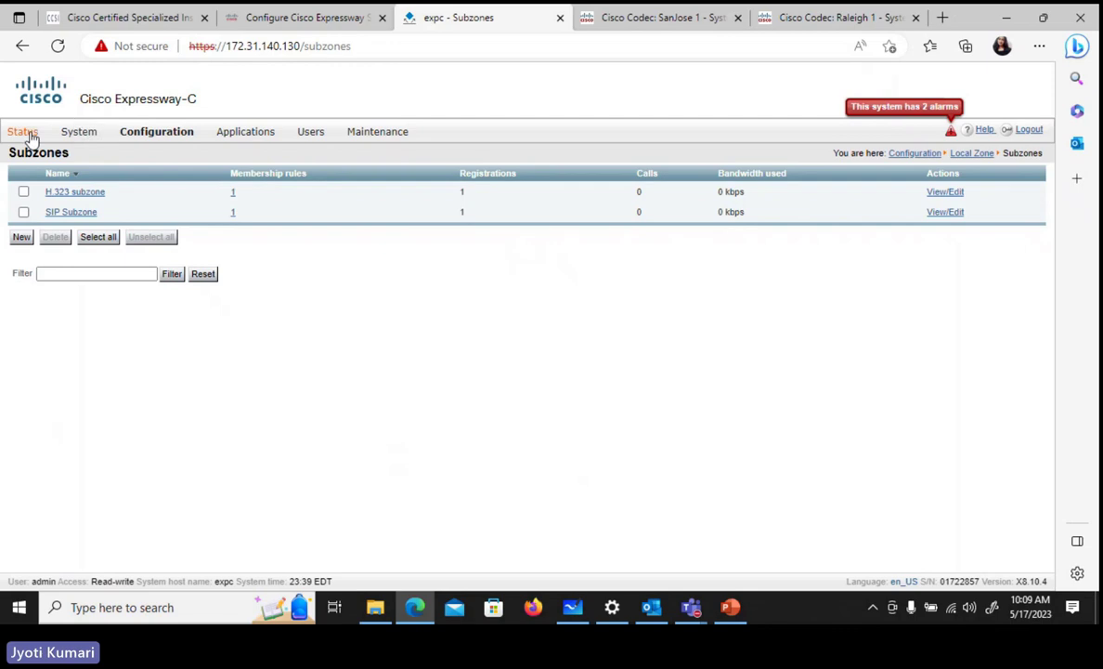
mouse_move(28, 136)
mouse_move(45, 219)
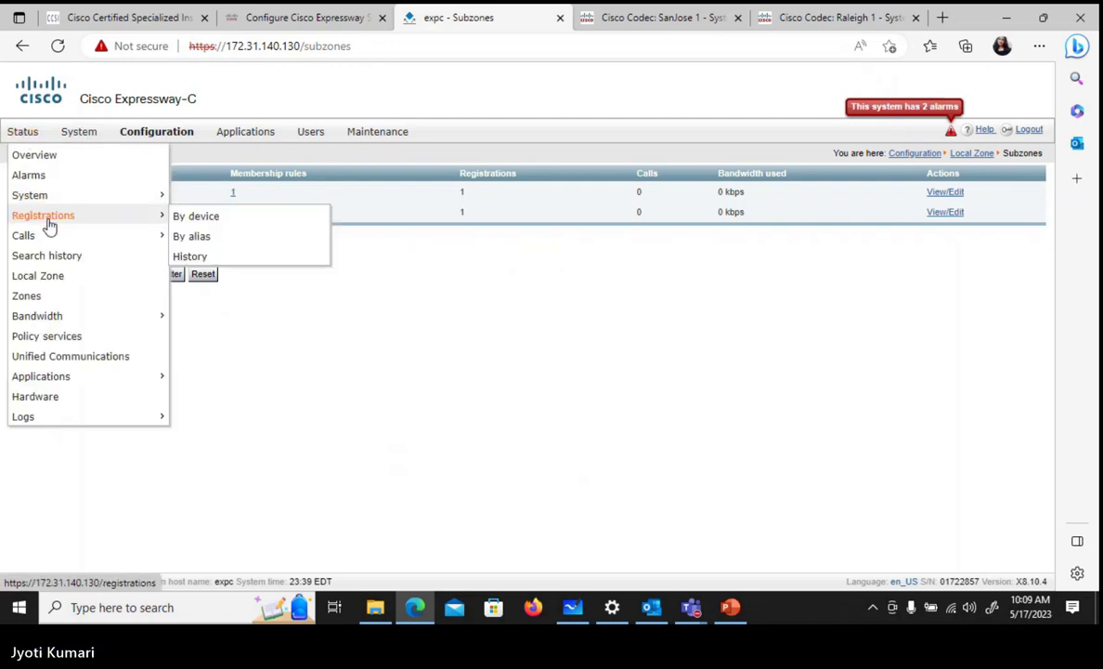
left_click(186, 219)
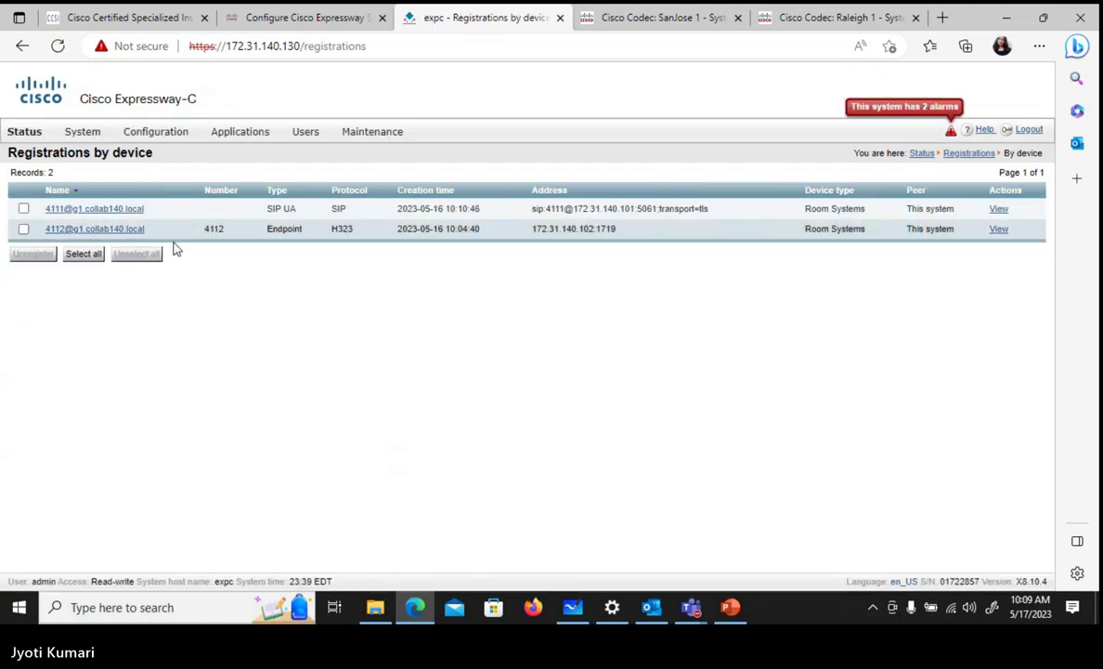
mouse_move(171, 137)
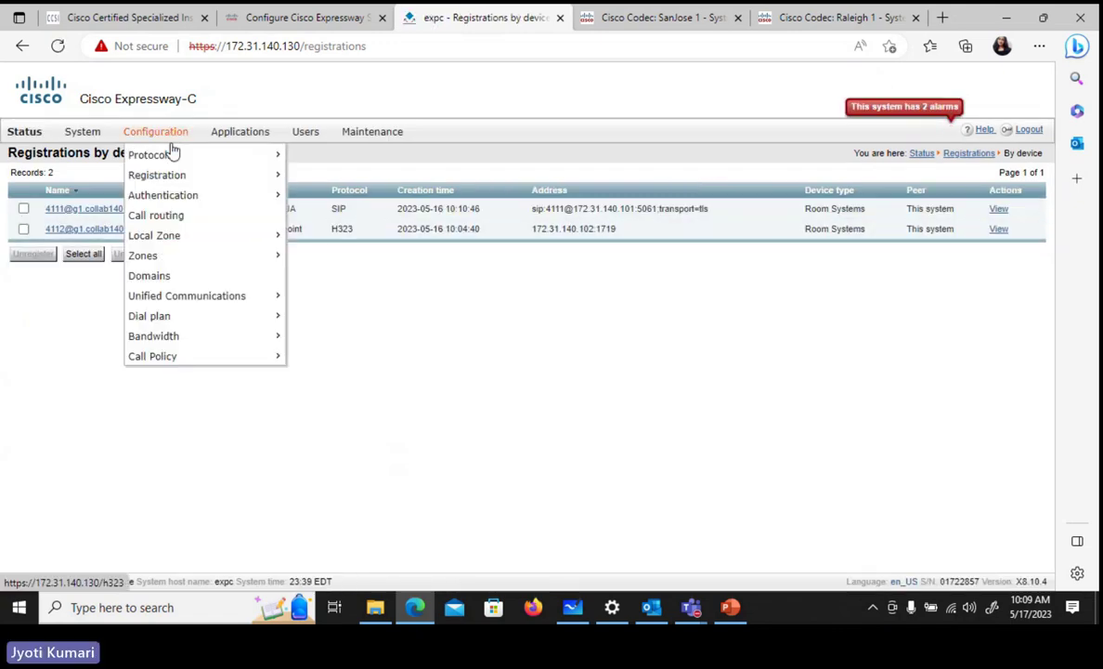
mouse_move(282, 244)
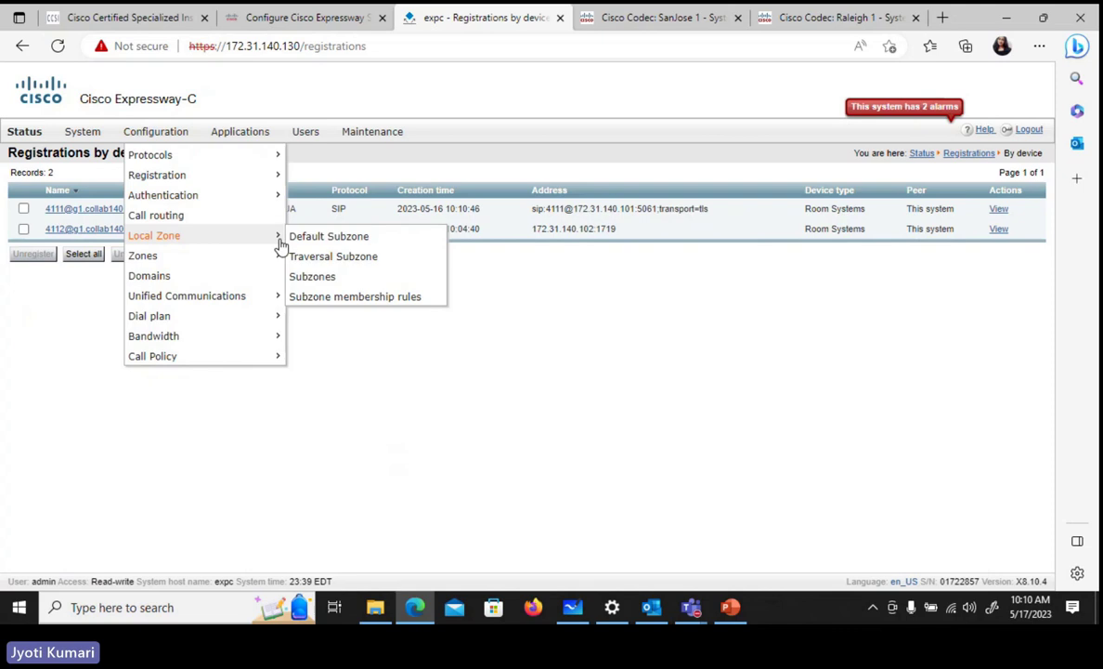
left_click(312, 277)
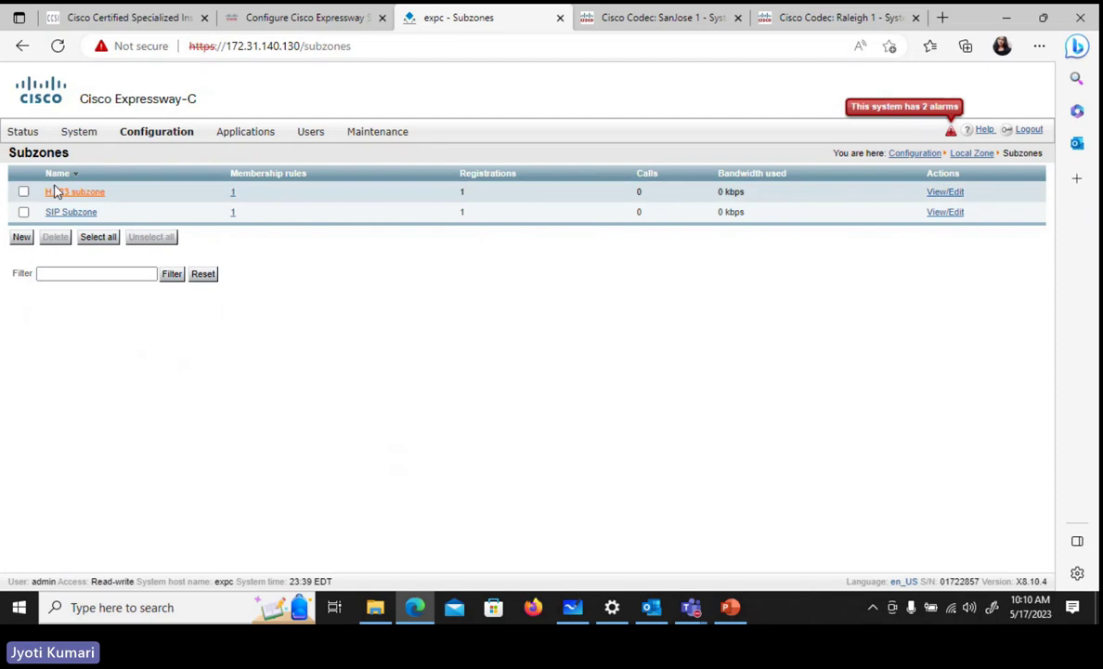
- Open the SanJose 1 codec's Call Control page, then glance back at Expressway's subzones
left_click(650, 18)
mouse_move(346, 137)
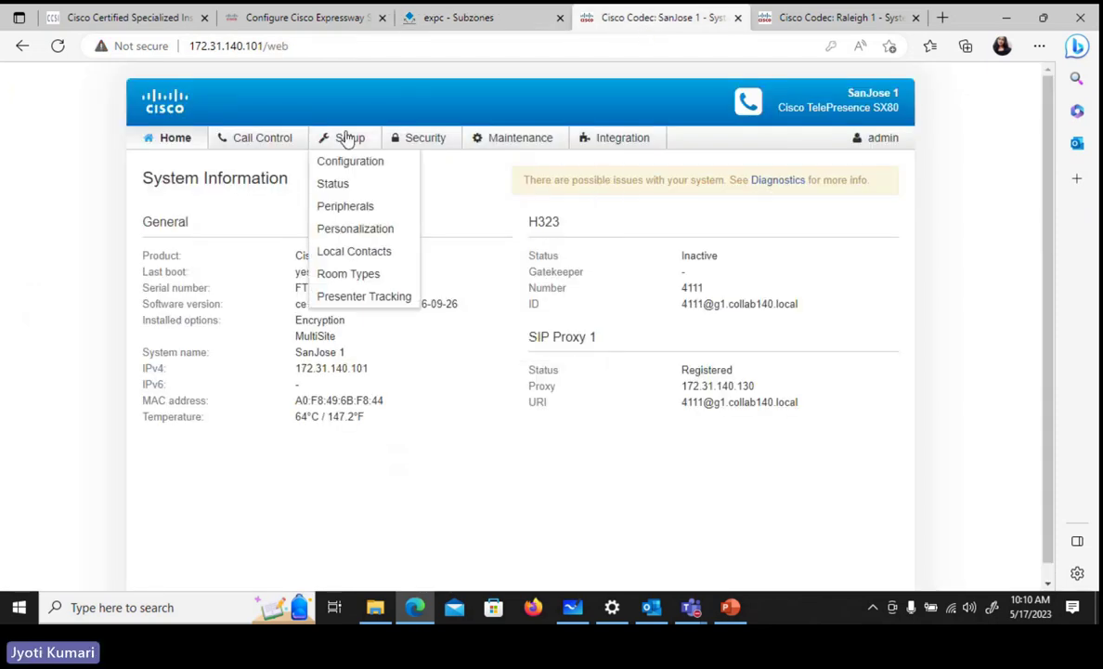
left_click(251, 141)
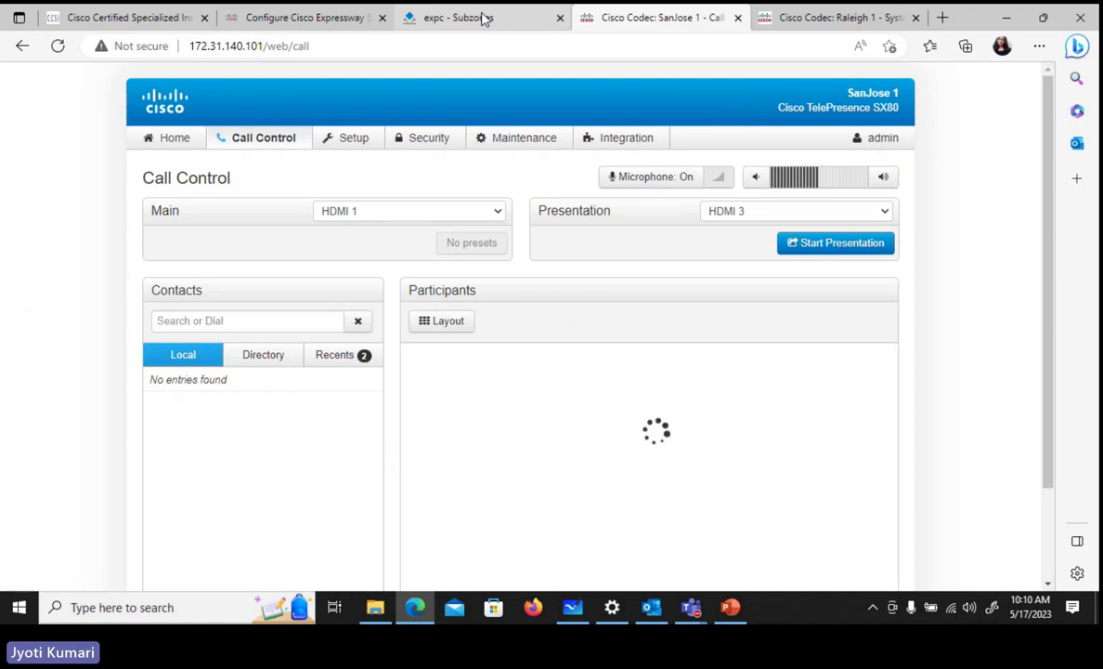
left_click(483, 20)
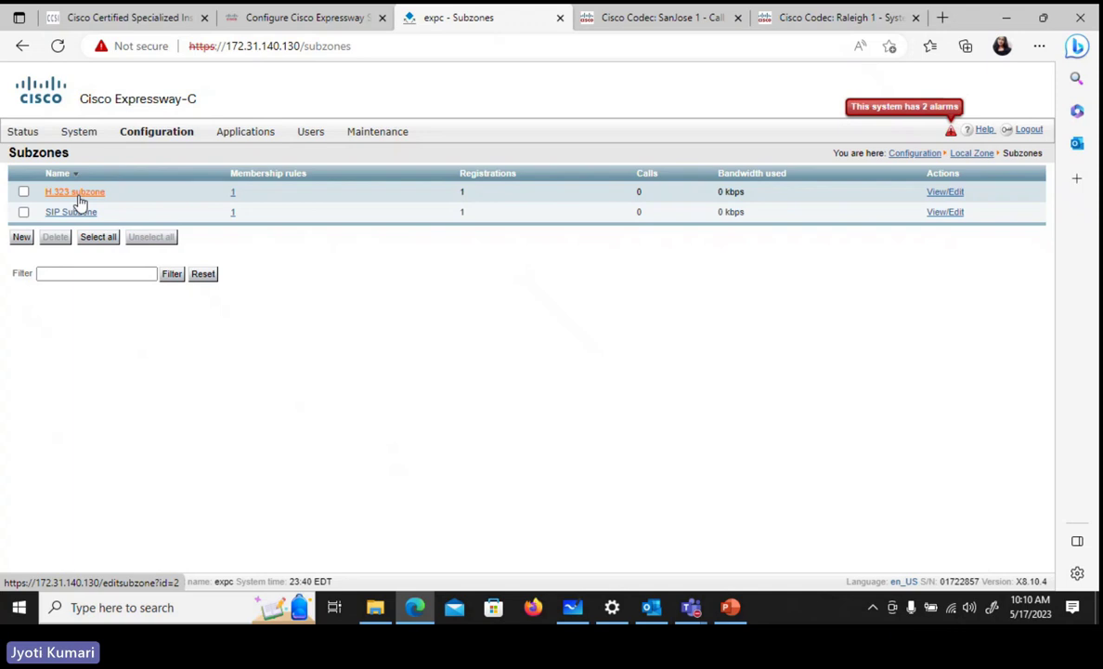
- Dial 4112 from SanJose 1 and check the Expressway Subzones list for the call
left_click(634, 18)
left_click(219, 320)
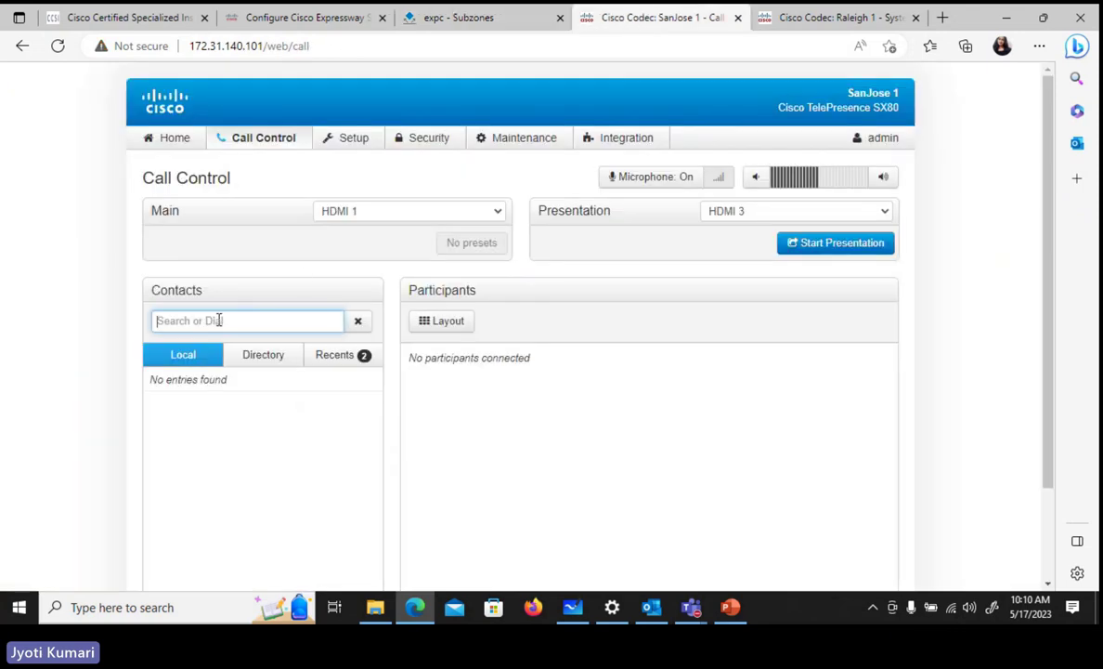
type("4112")
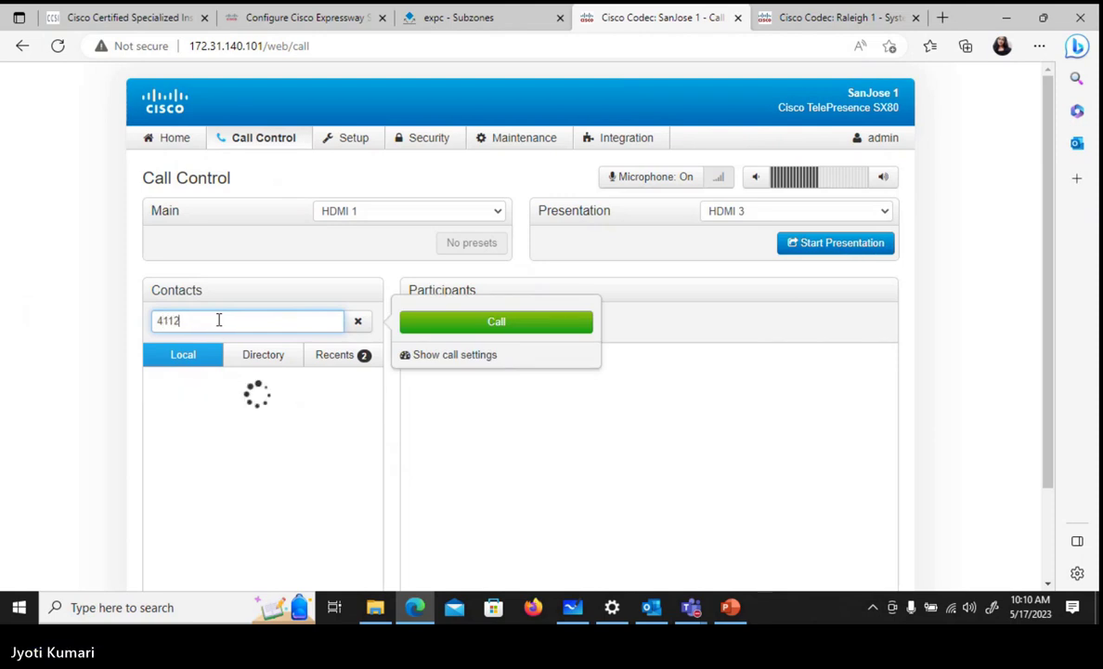
left_click(522, 322)
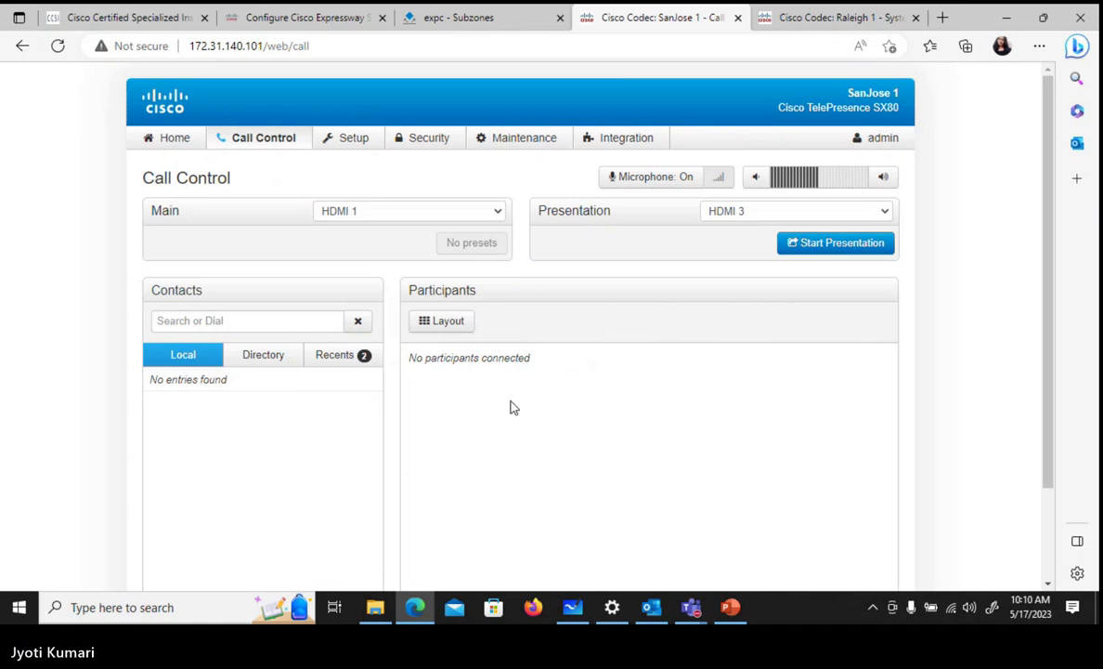
left_click(465, 25)
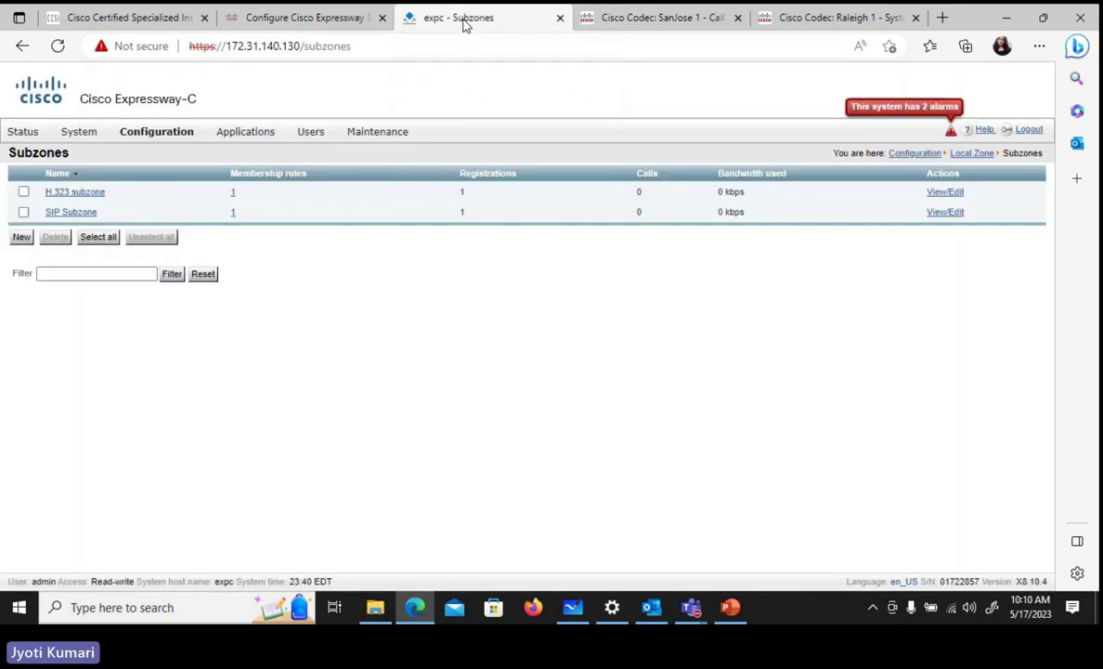
- Change the H.323 subzone's total bandwidth restriction from No bandwidth to Unlimited and save
left_click(54, 197)
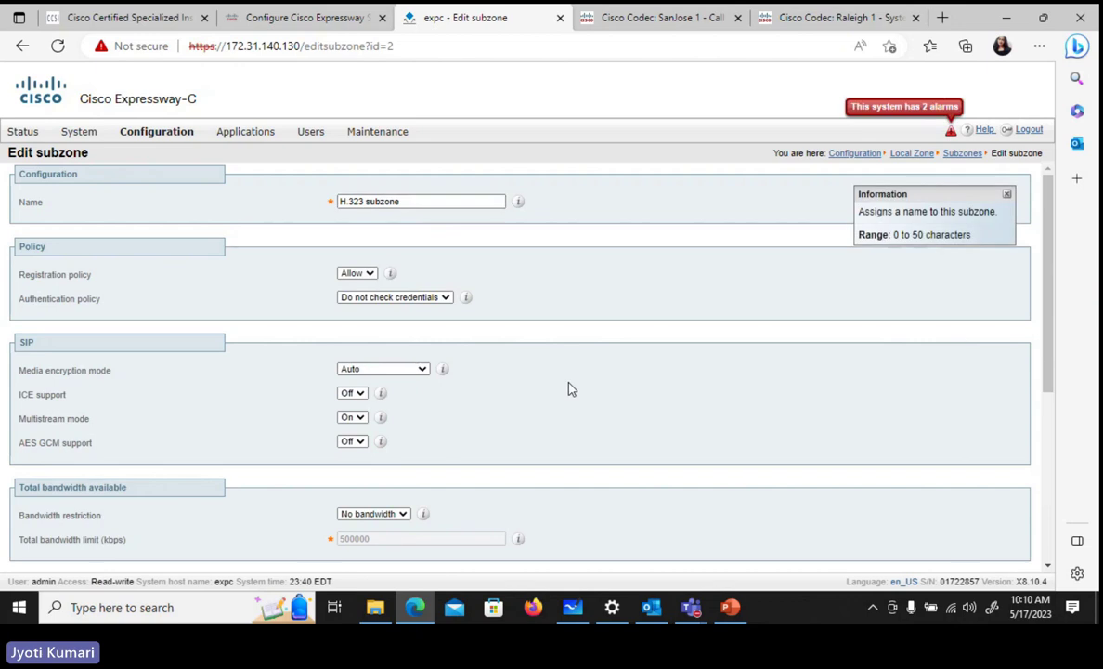
scroll(568, 386, "down", 1)
scroll(569, 389, "down", 3)
left_click(386, 359)
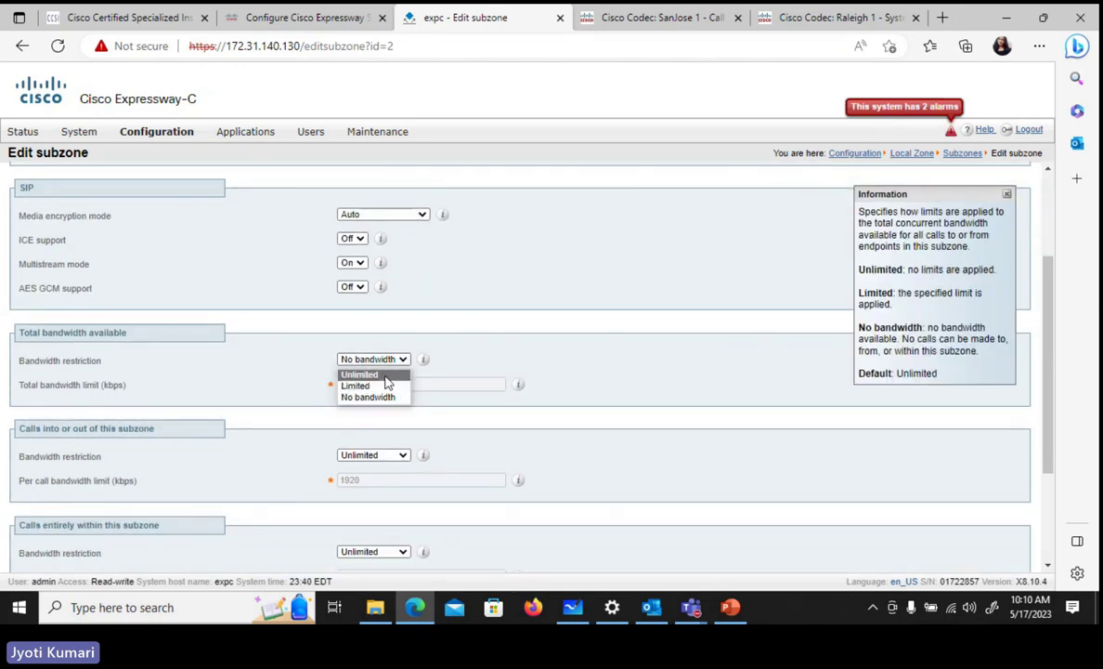
left_click(389, 375)
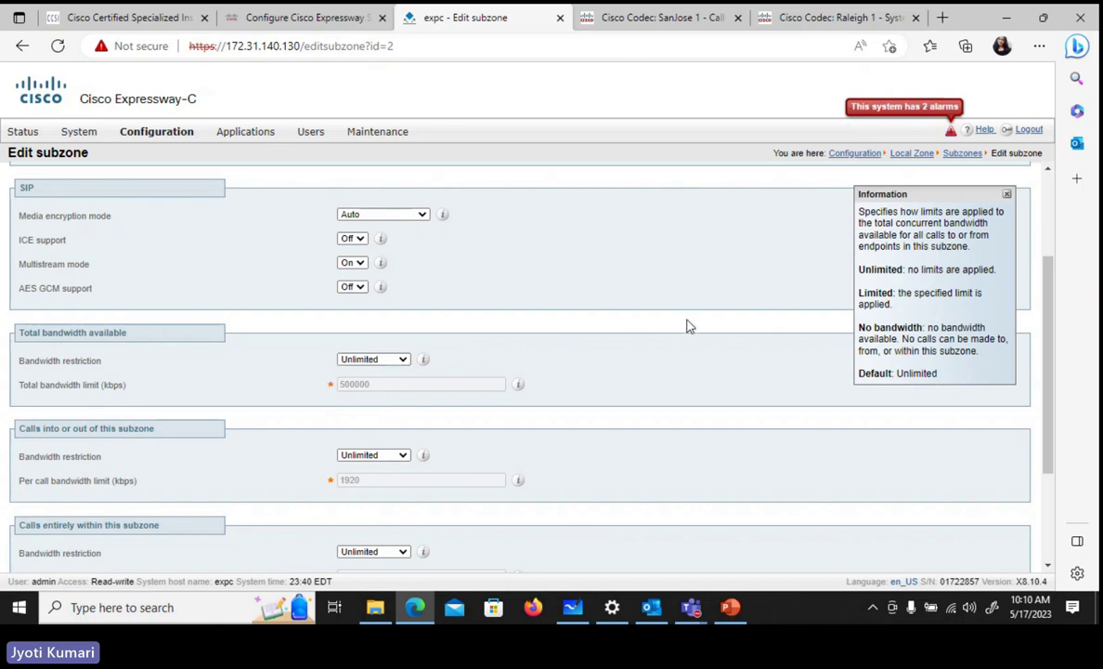
scroll(688, 325, "down", 2)
scroll(688, 325, "down", 2)
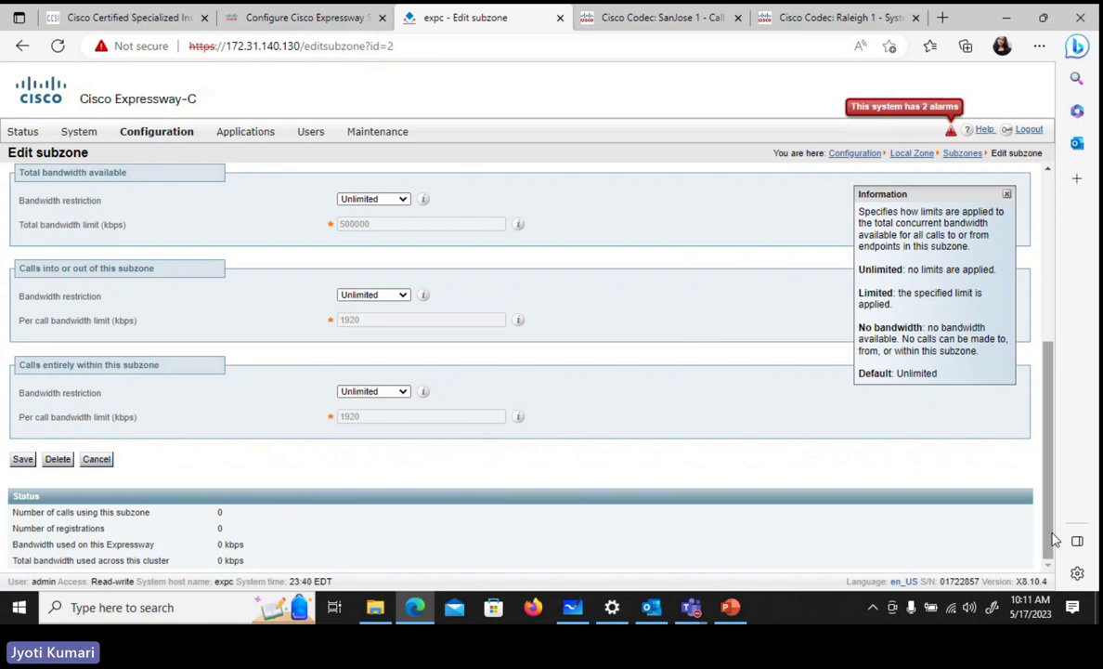
left_click(20, 460)
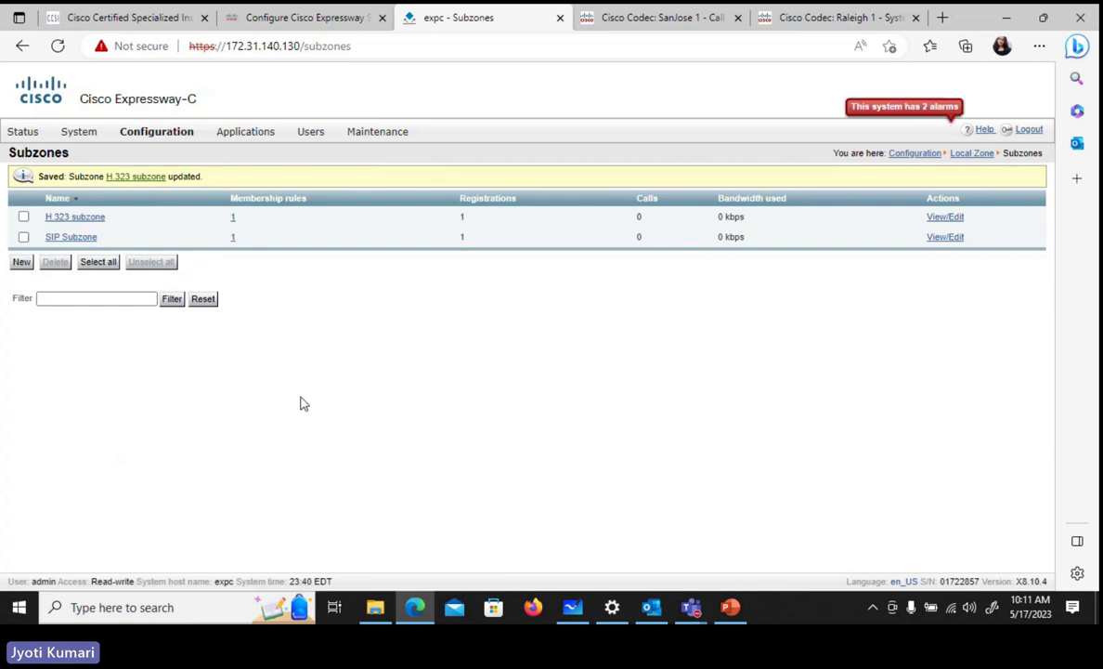
left_click(681, 21)
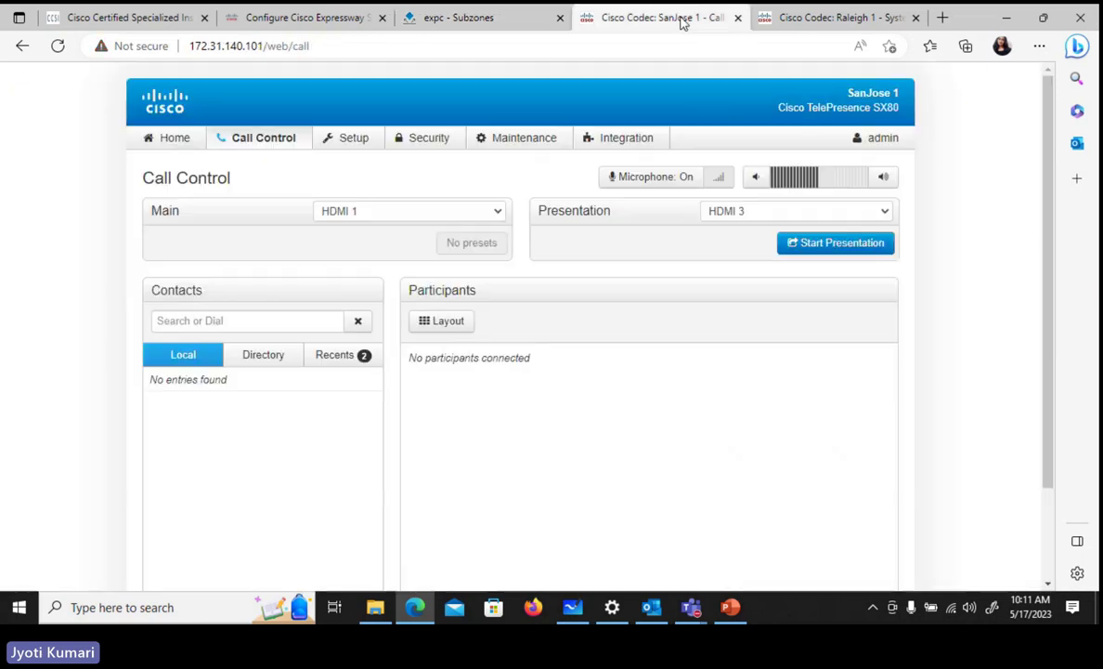
- Dial 4112 from the SanJose 1 codec's call control page
left_click(475, 25)
left_click(703, 20)
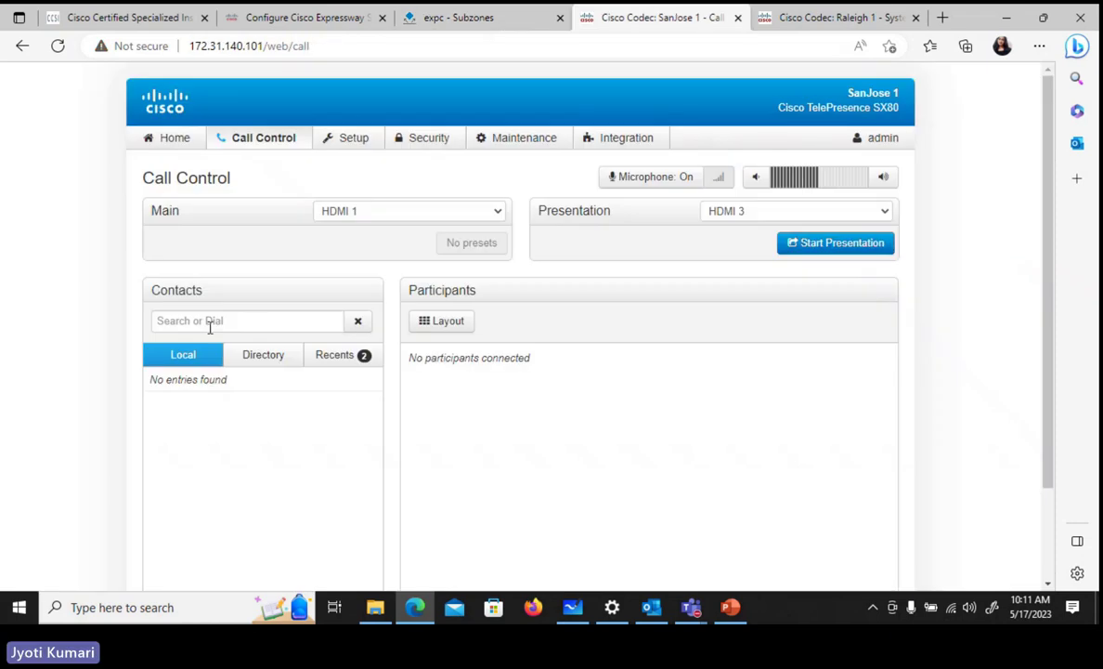
left_click(209, 322)
type("4112")
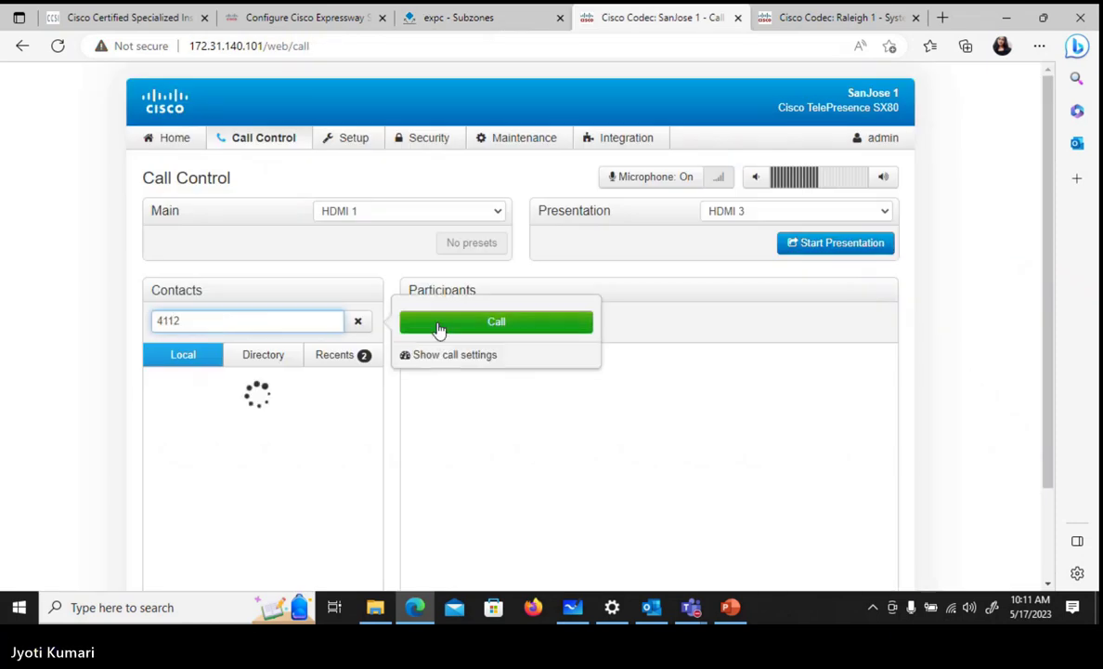
left_click(444, 325)
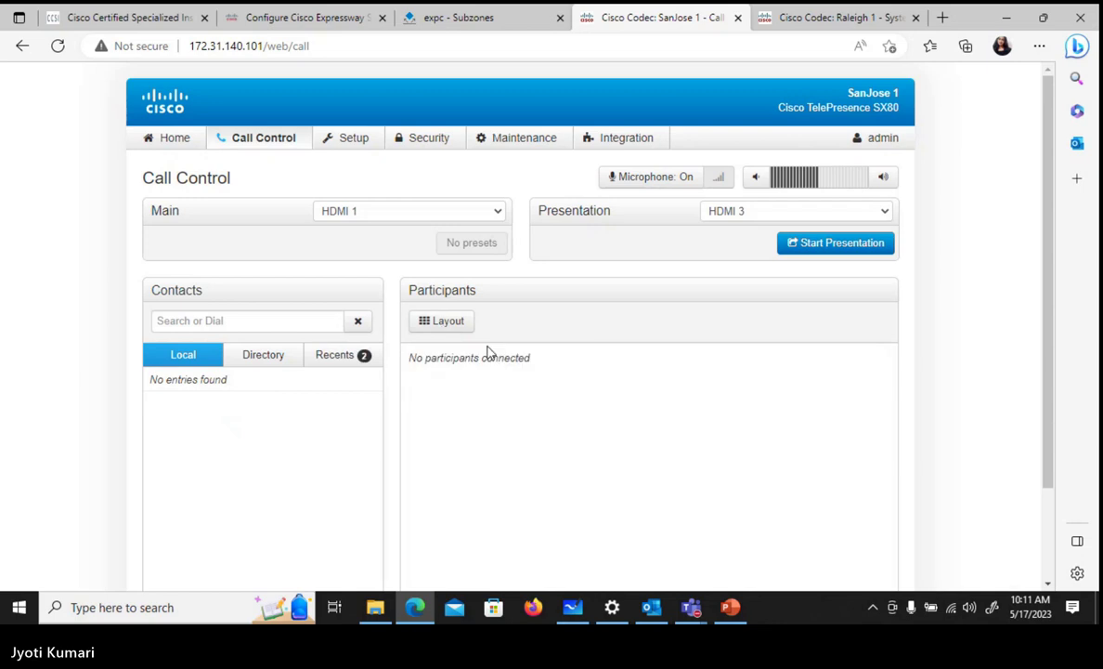
- Reload the call control page, redial 4112, then return to the Expressway subzones list
left_click(58, 47)
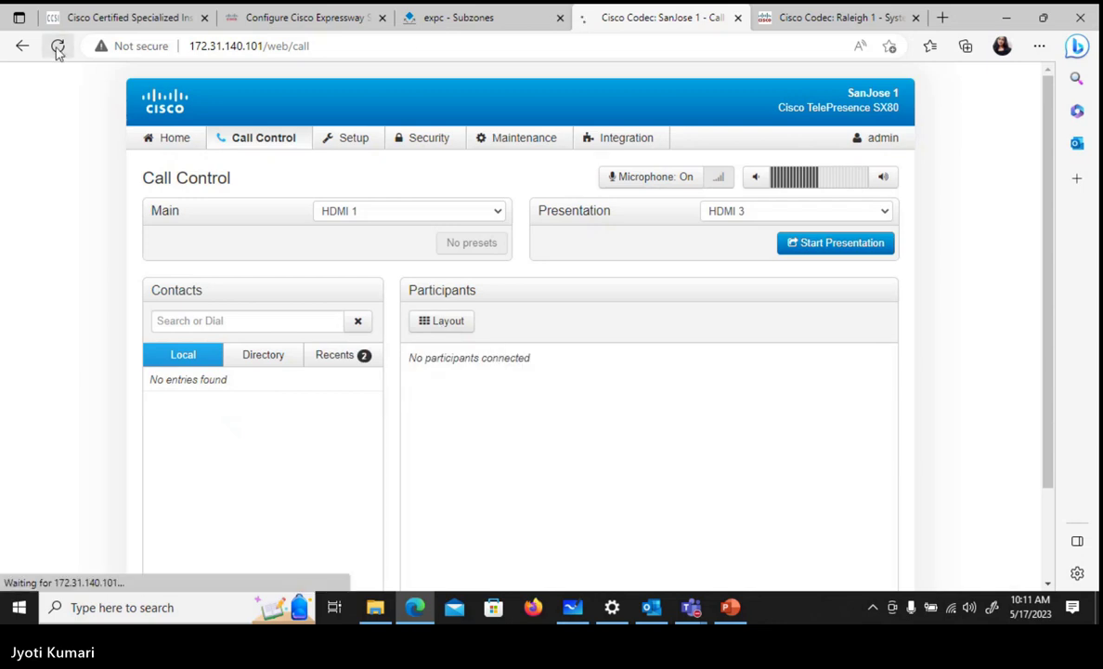
left_click(208, 322)
type("4112")
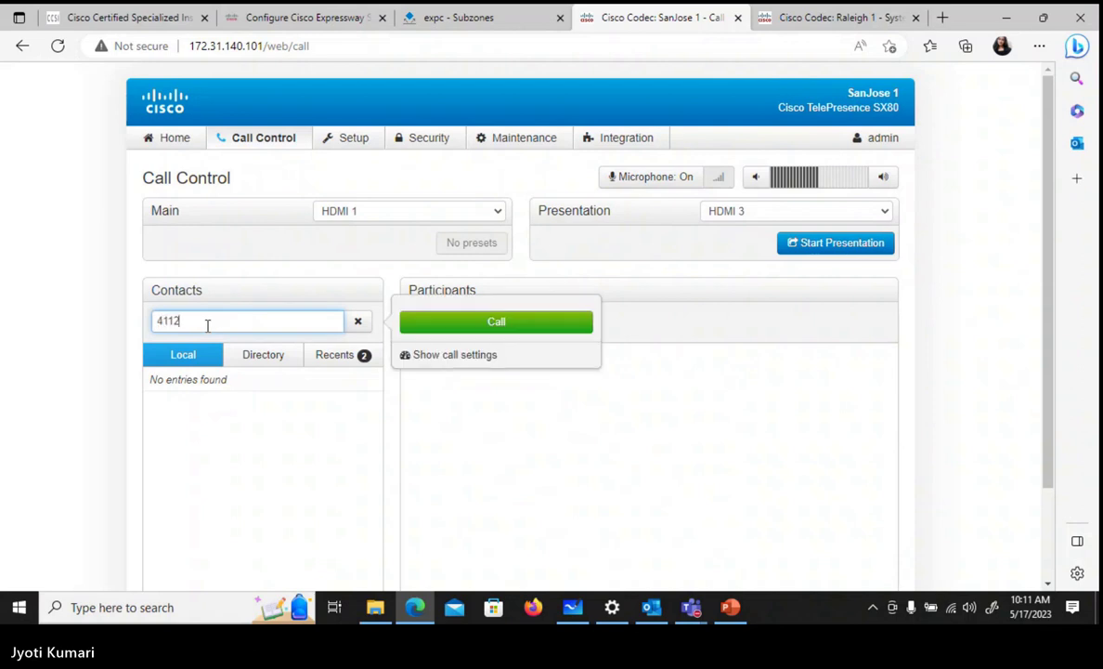
left_click(495, 322)
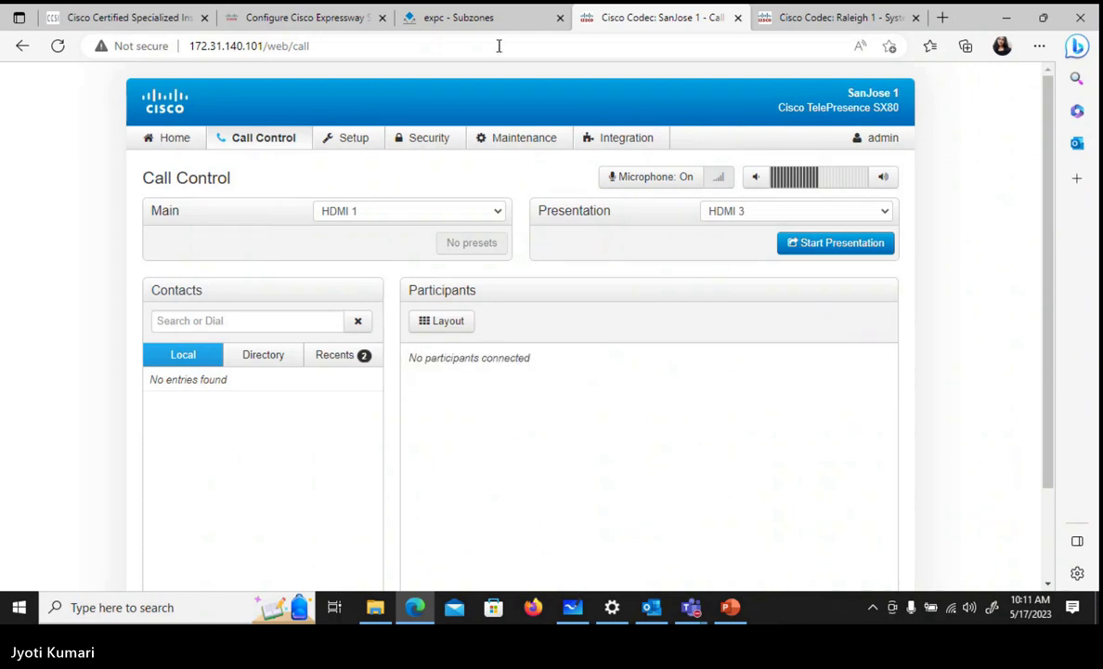
left_click(499, 16)
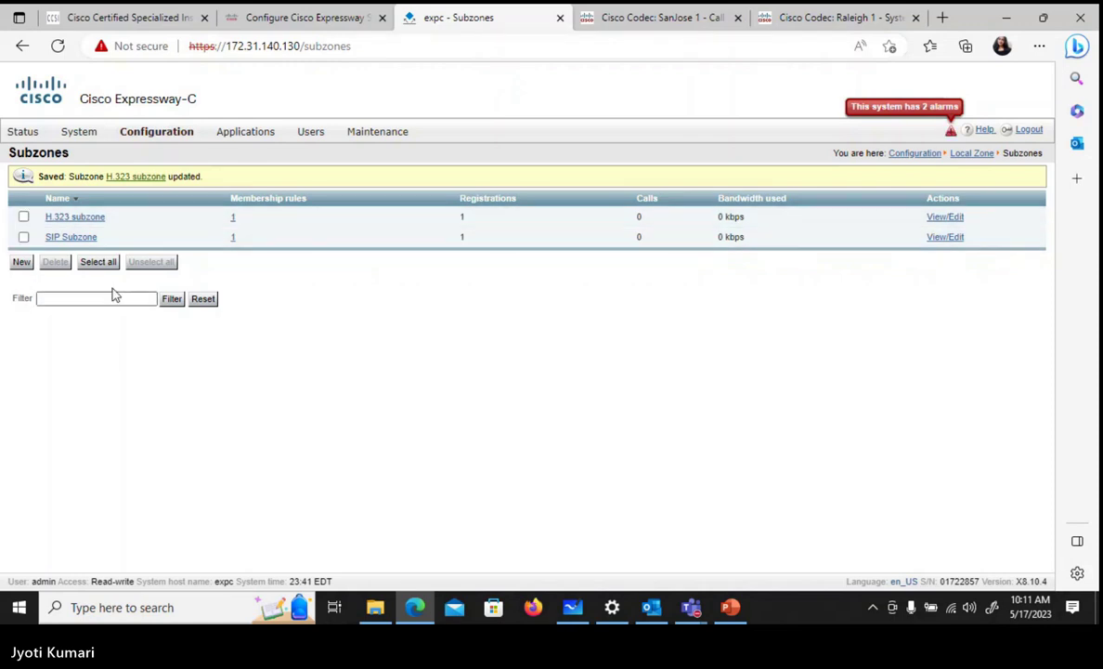
- Open the H.323 subzone's settings, then go back to the SanJose 1 dial field
left_click(92, 220)
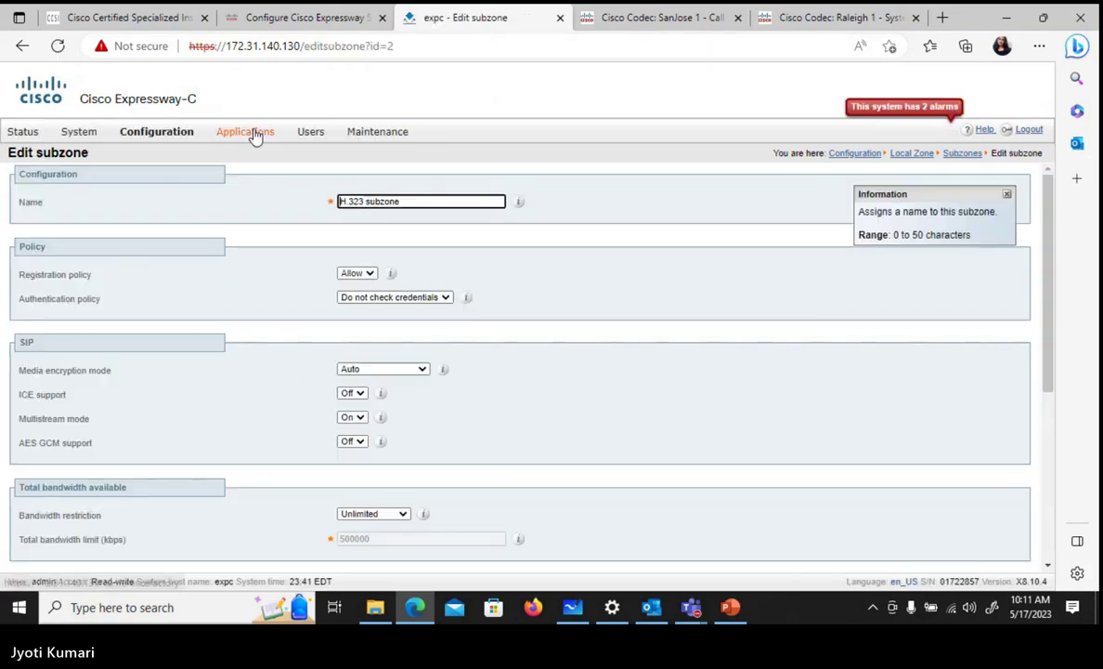
left_click(637, 22)
left_click(298, 321)
- Call 4112 from SanJose 1, then dial 4111 from Raleigh 1's call control page
type("4112")
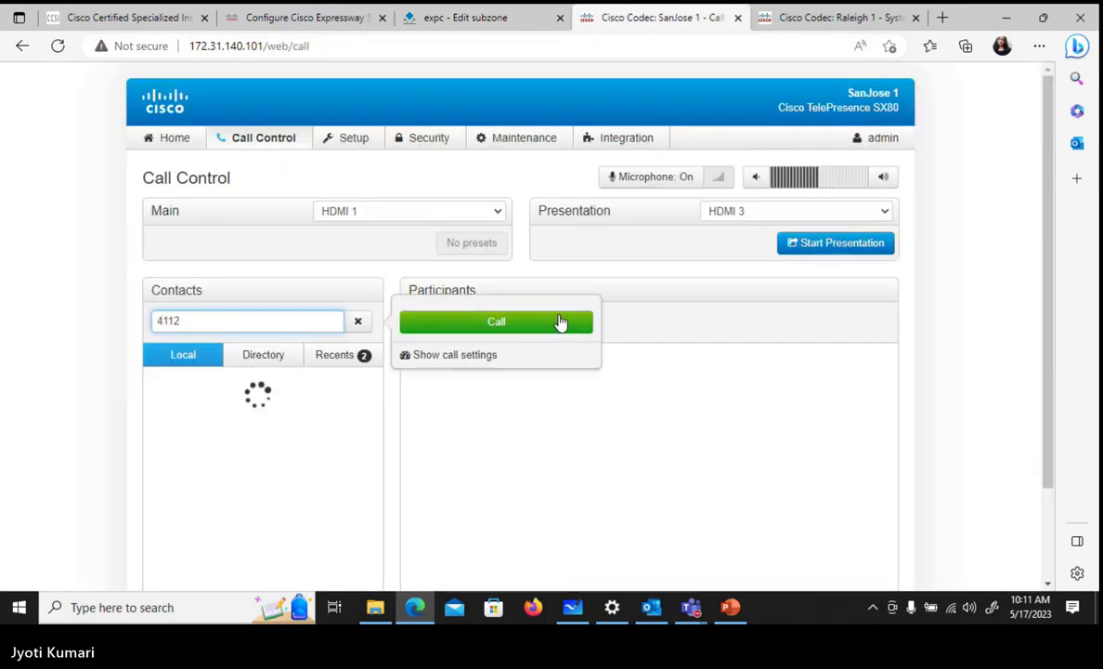
left_click(545, 325)
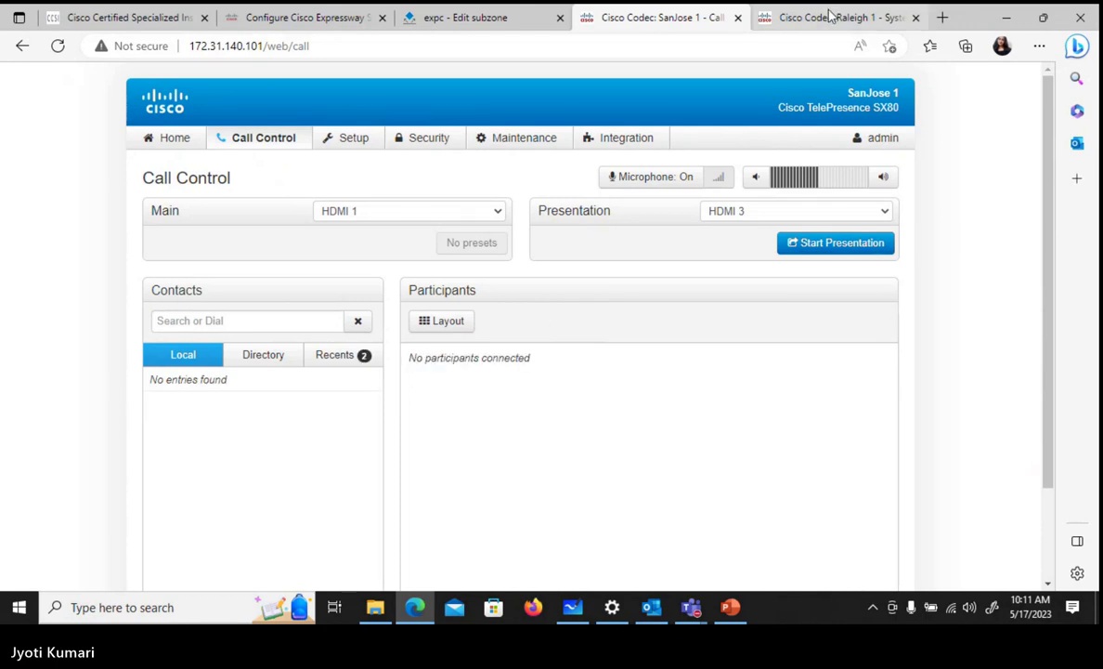
left_click(831, 16)
left_click(244, 144)
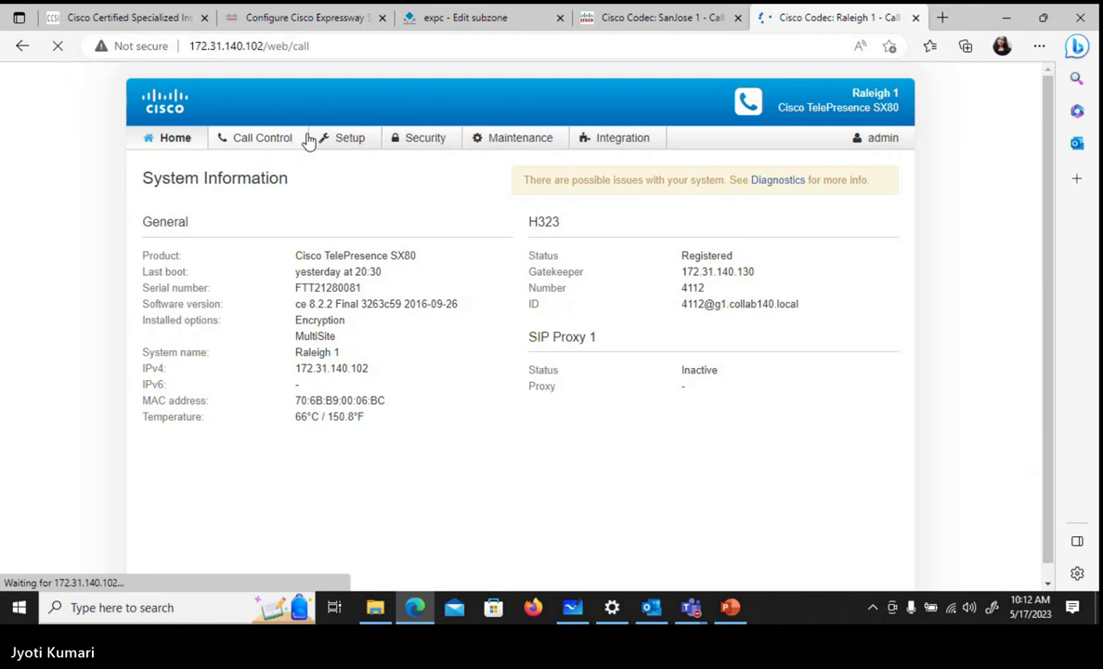
left_click(194, 321)
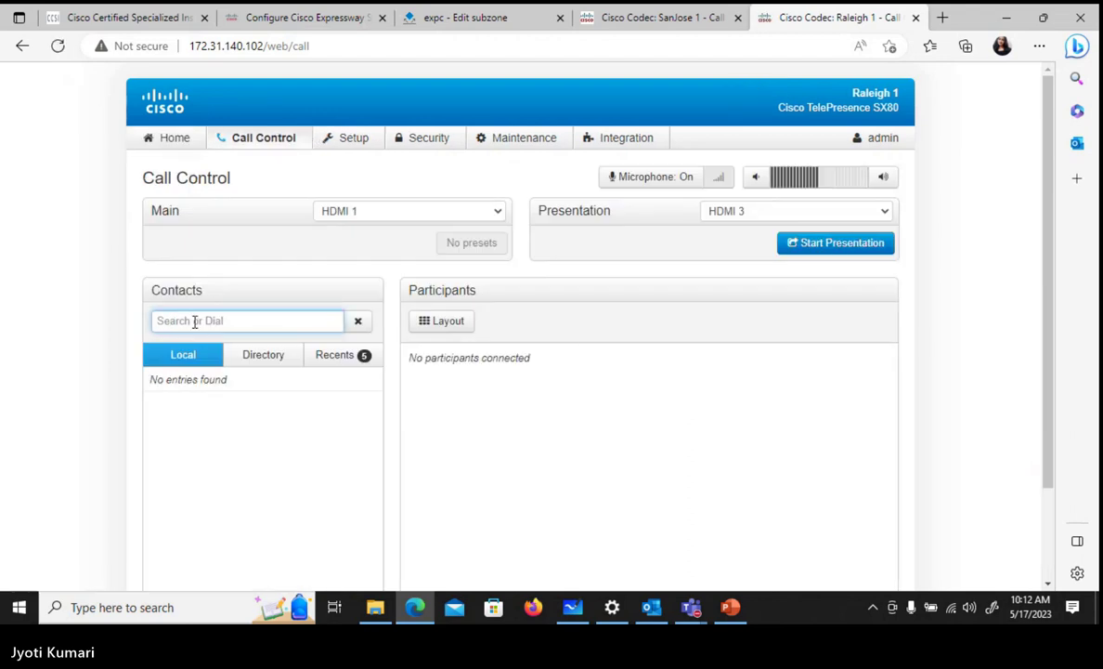
type("4111")
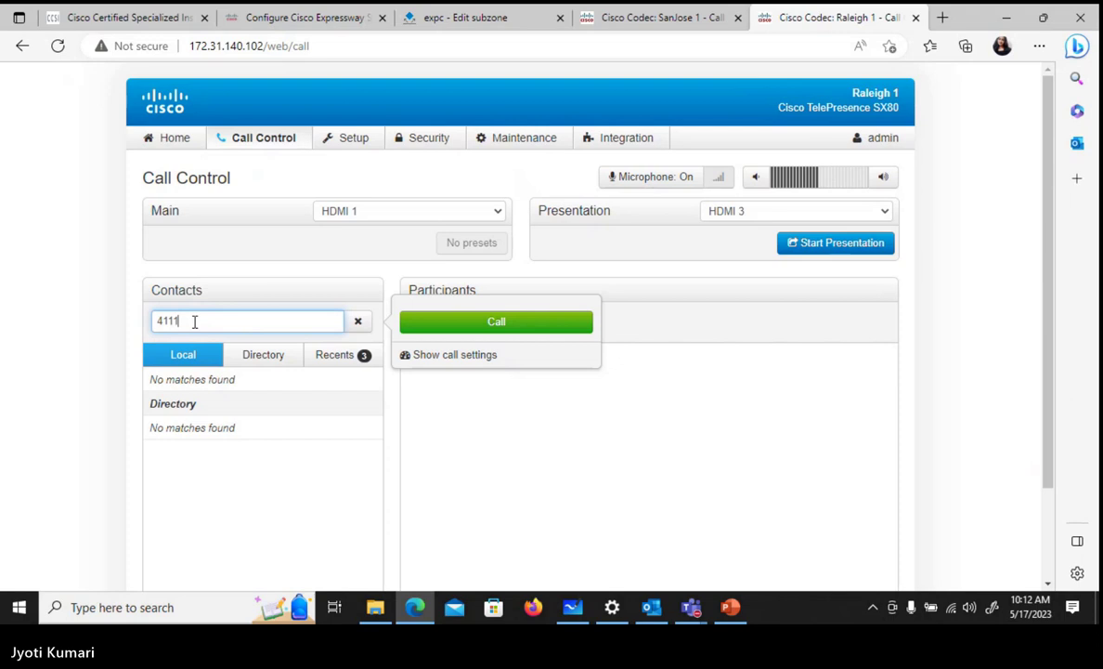
left_click(522, 327)
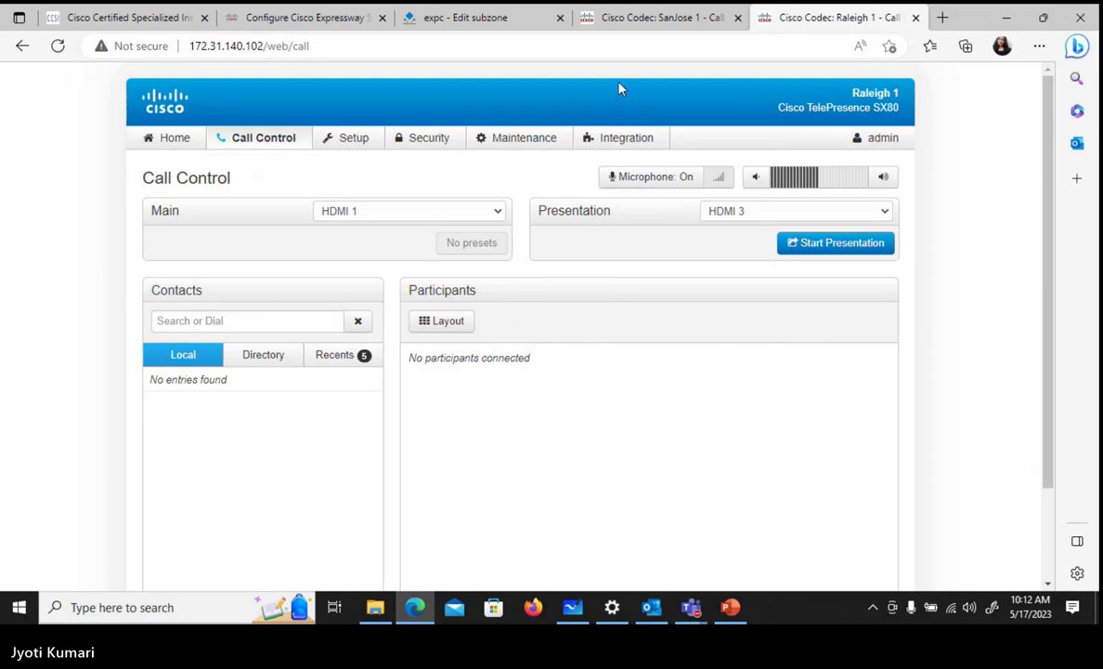
- Check both codecs, then call 4112 again from SanJose 1 until it connects
left_click(523, 137)
left_click(685, 19)
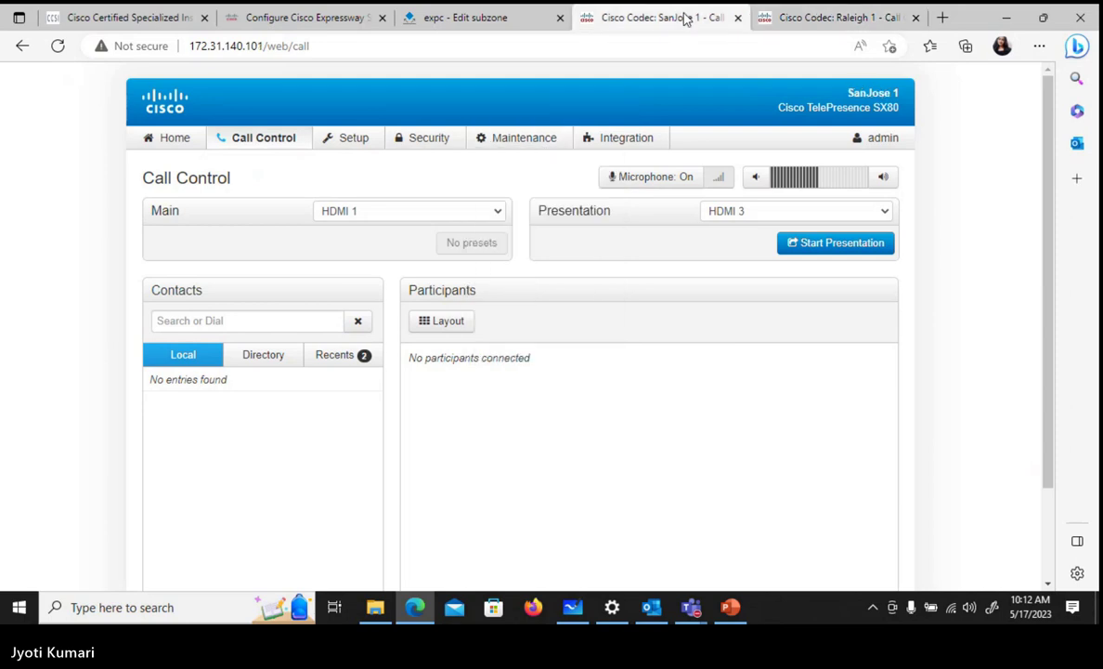
left_click(811, 19)
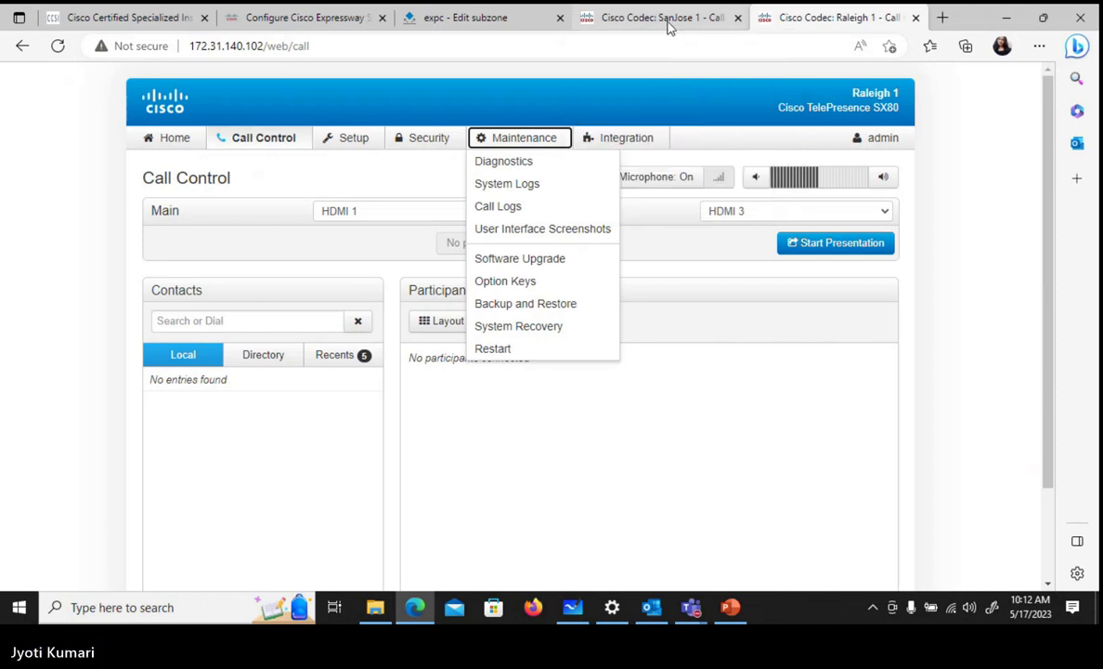
left_click(667, 22)
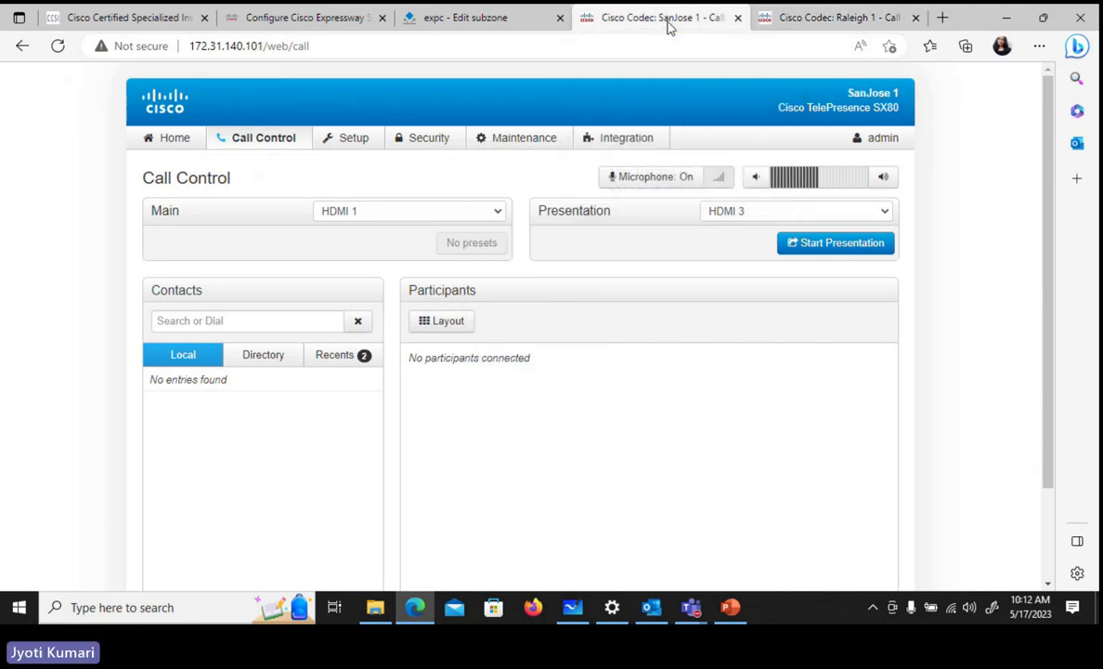
left_click(203, 320)
type("4112")
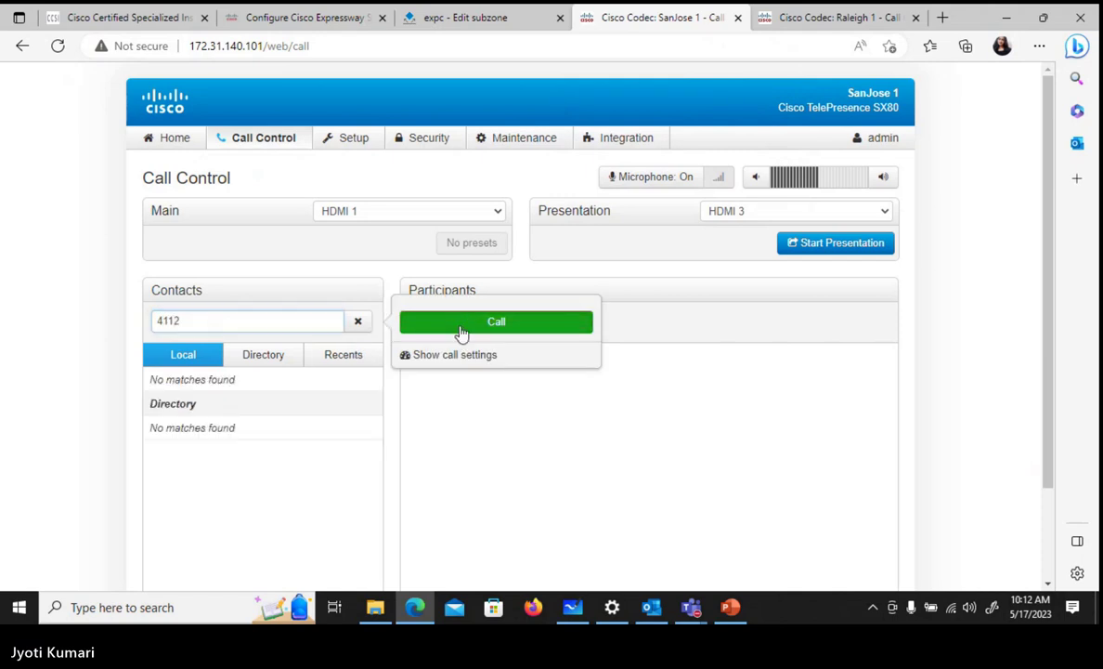
left_click(460, 323)
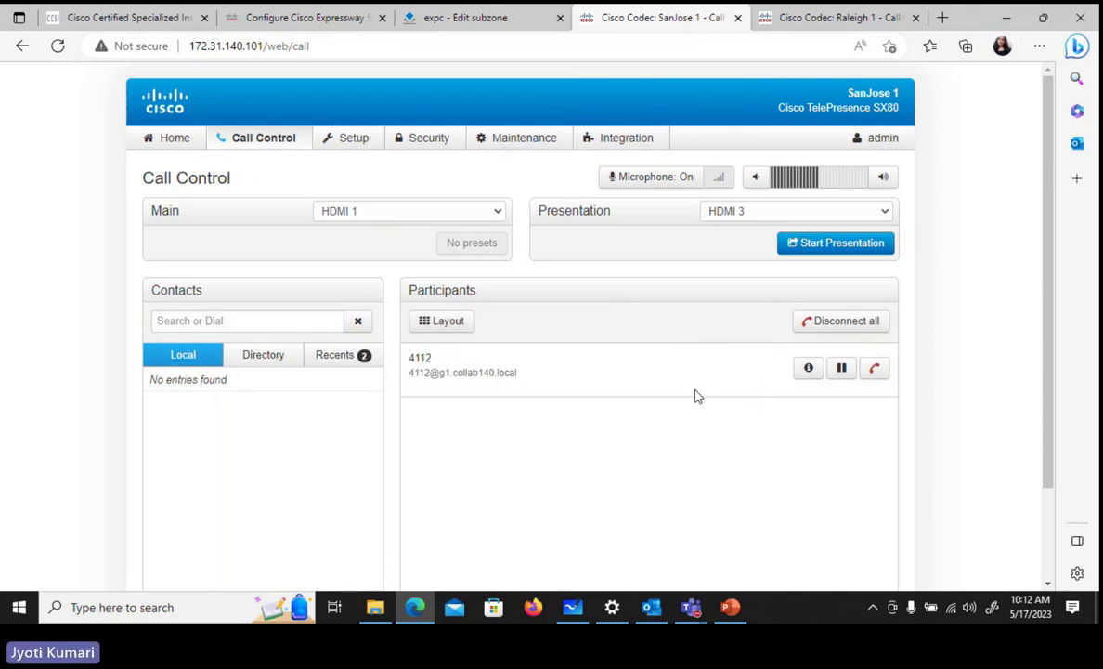
- Open the Expressway subzones list and compare its call counts with SanJose 1's call
left_click(464, 19)
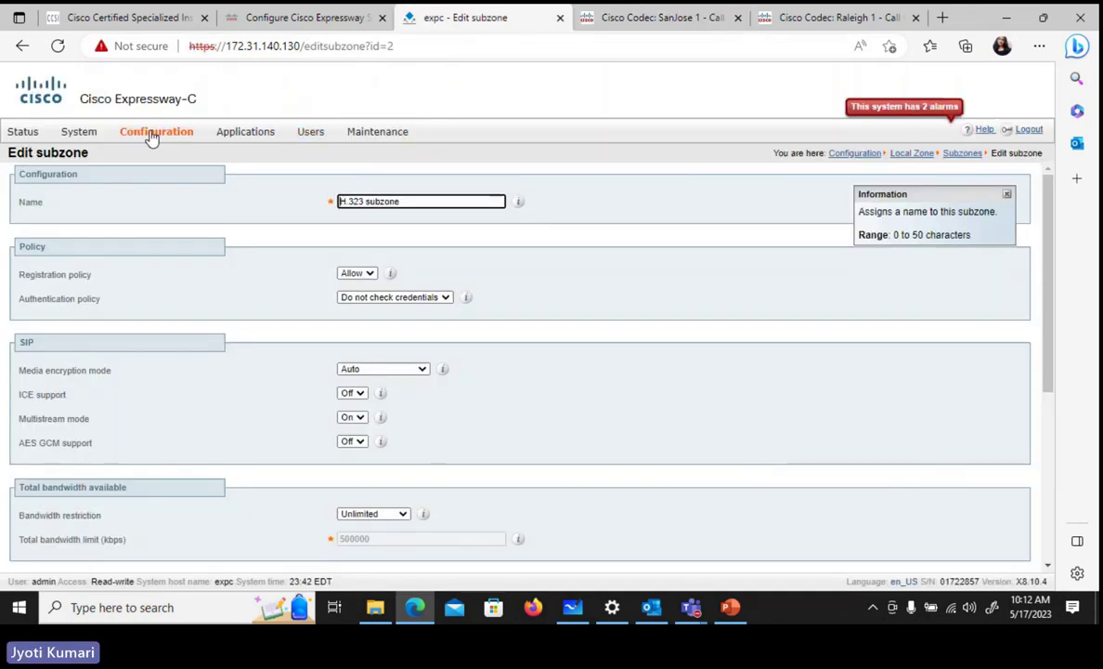
mouse_move(153, 135)
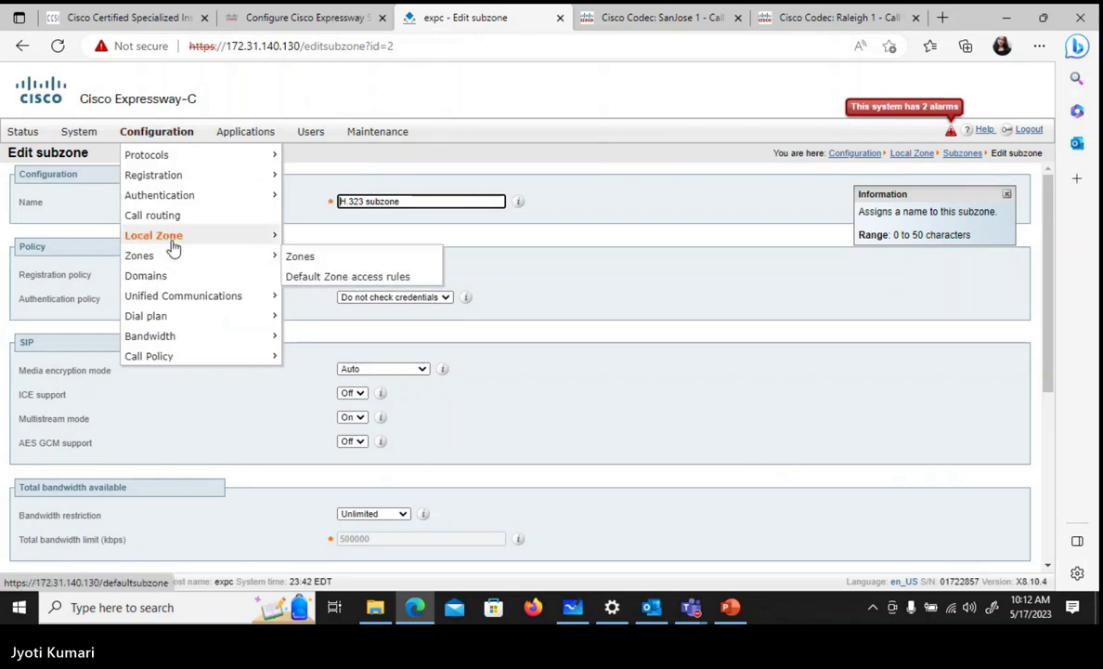
mouse_move(167, 236)
left_click(291, 267)
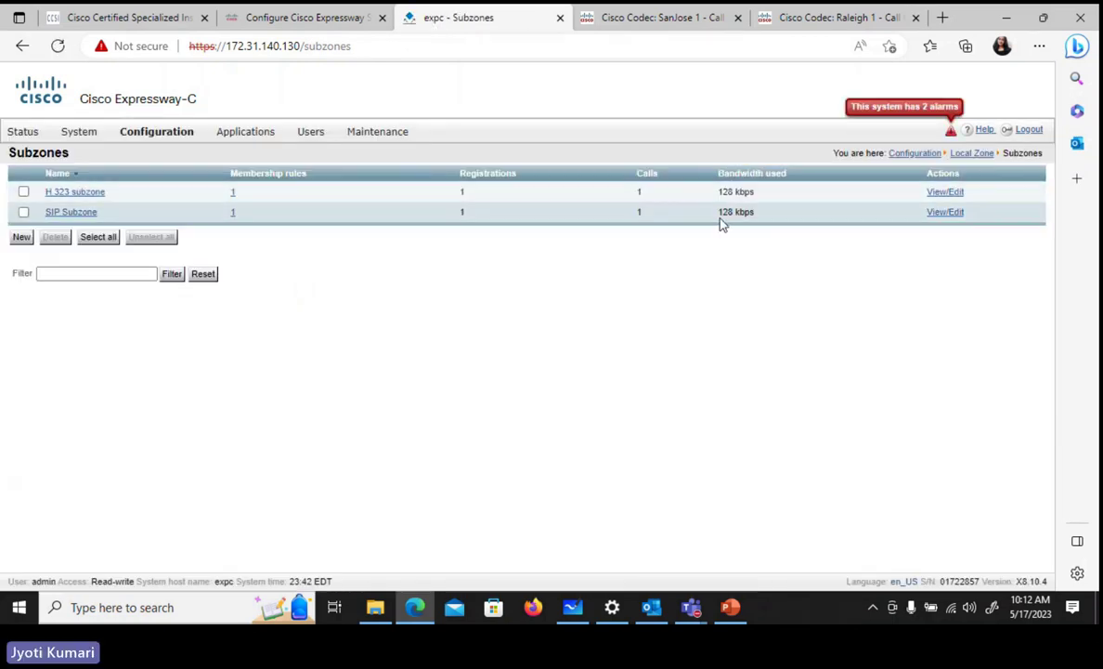
left_click(669, 17)
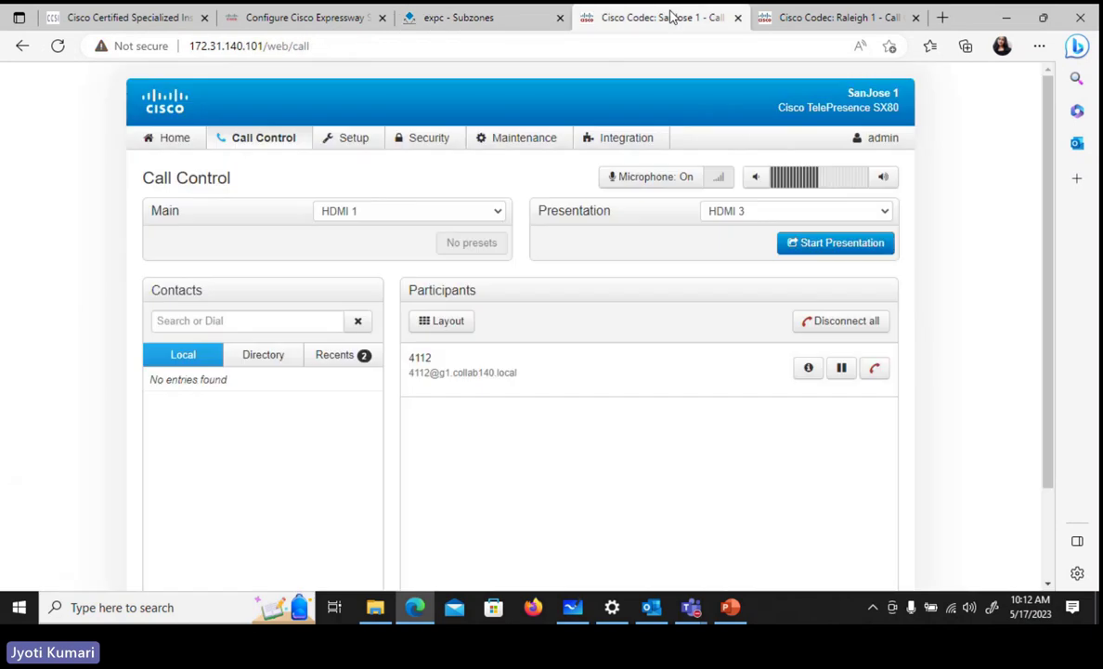
left_click(467, 20)
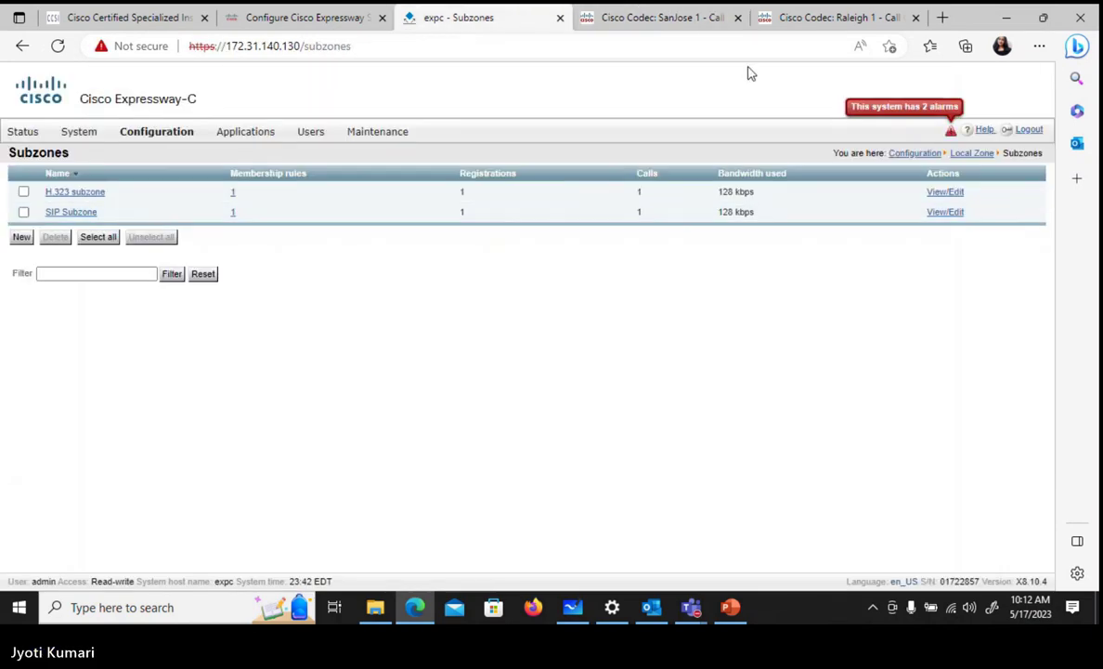
- Hang up SanJose 1's call to 4112 and refresh the subzones list to show 0 calls
left_click(679, 20)
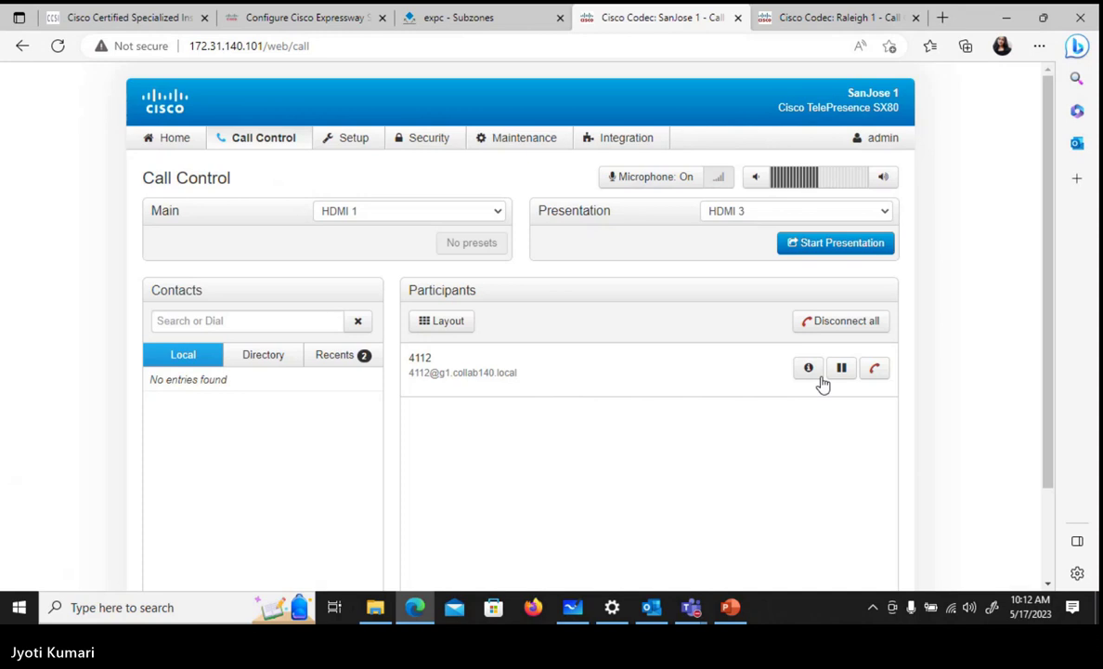
left_click(873, 368)
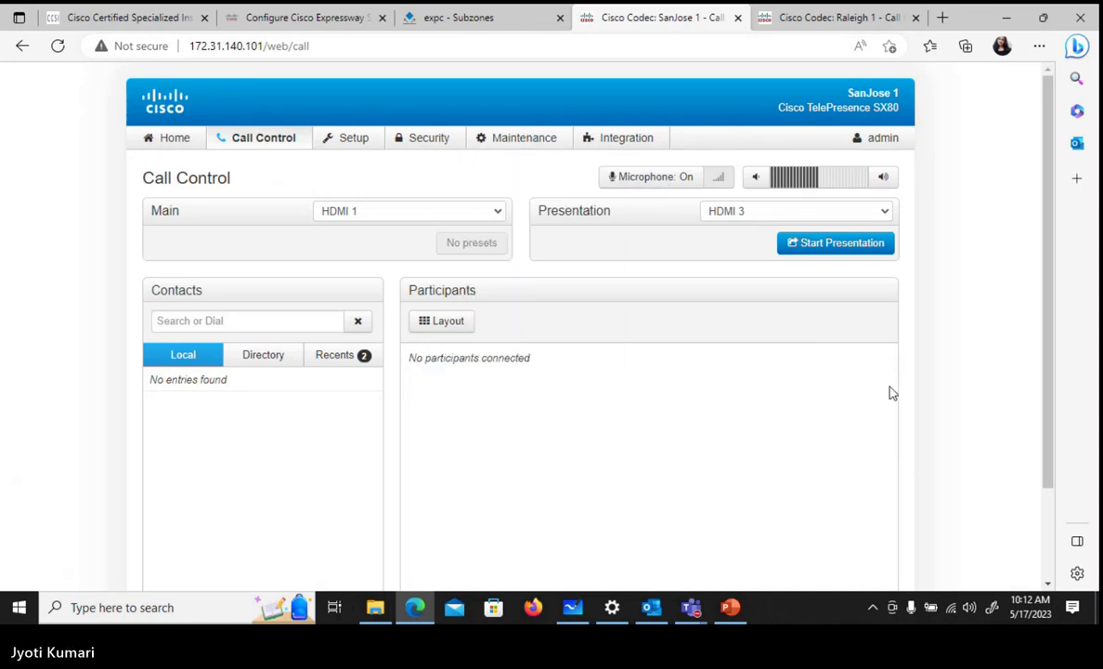
left_click(483, 21)
left_click(58, 46)
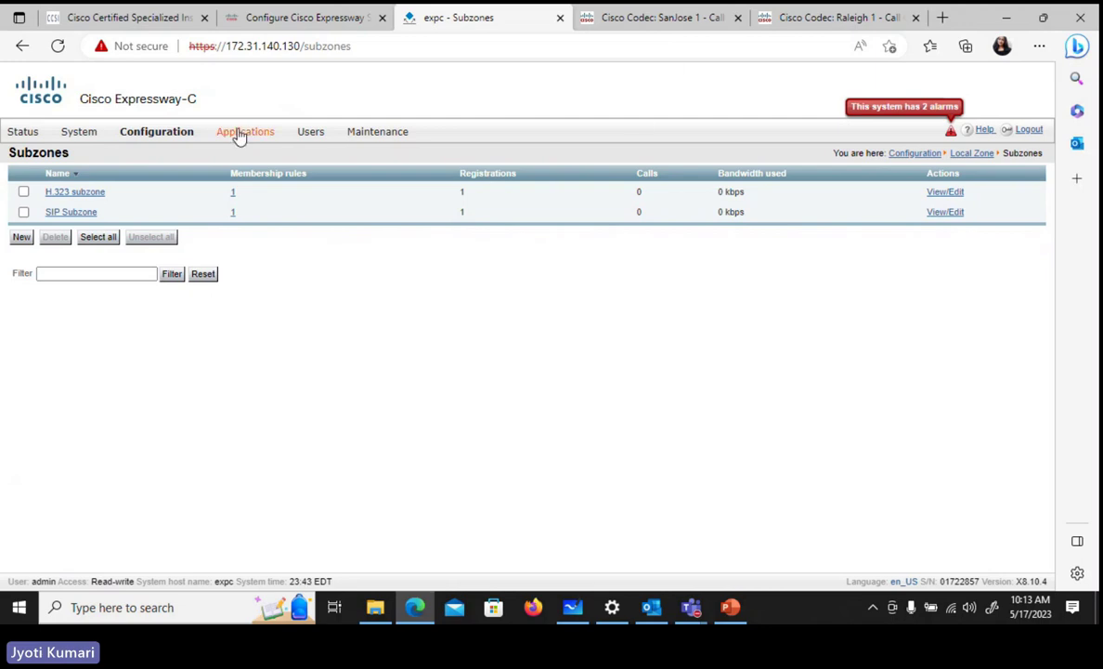
left_click(141, 134)
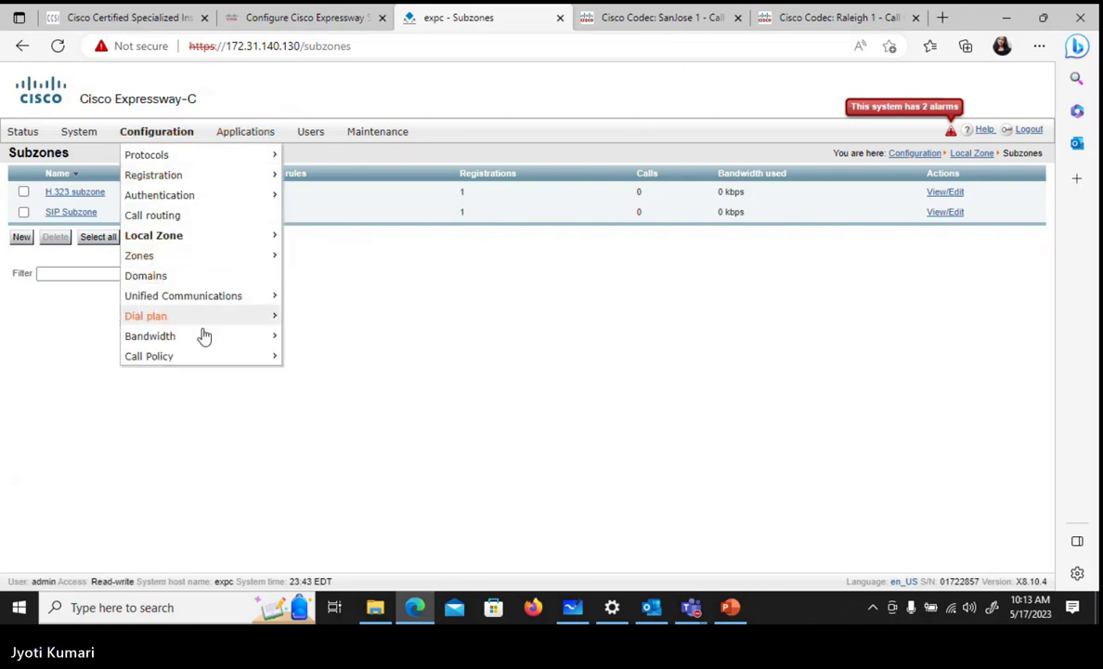
- Review the bandwidth links between subzones, then open the still-empty bandwidth Pipes list
mouse_move(206, 337)
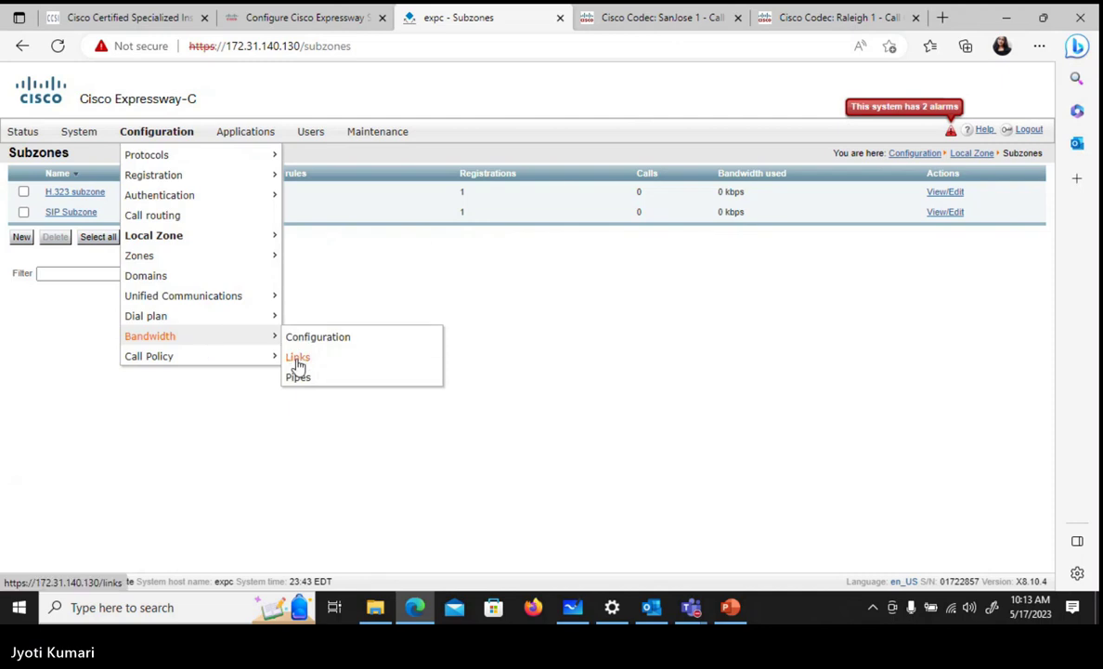
left_click(298, 360)
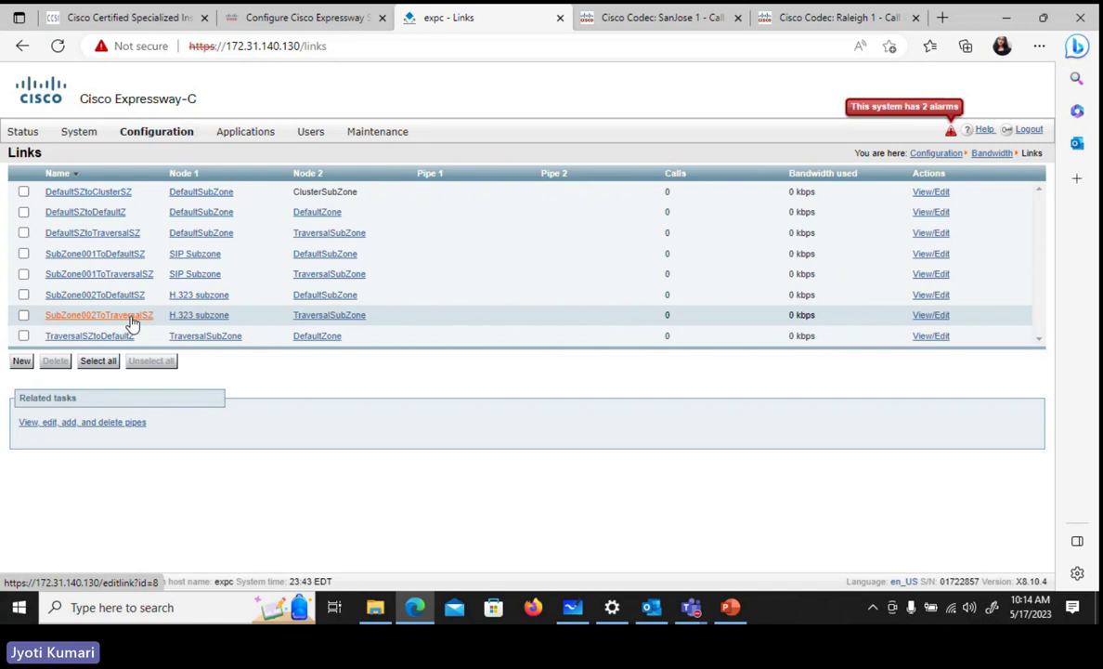
mouse_move(154, 132)
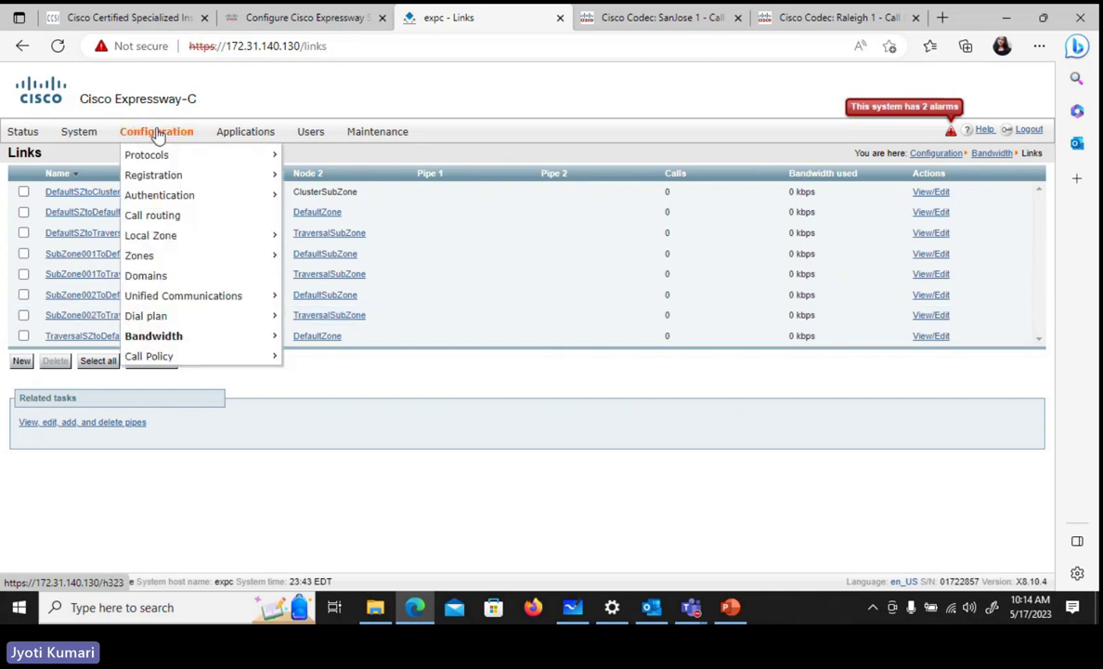
mouse_move(209, 340)
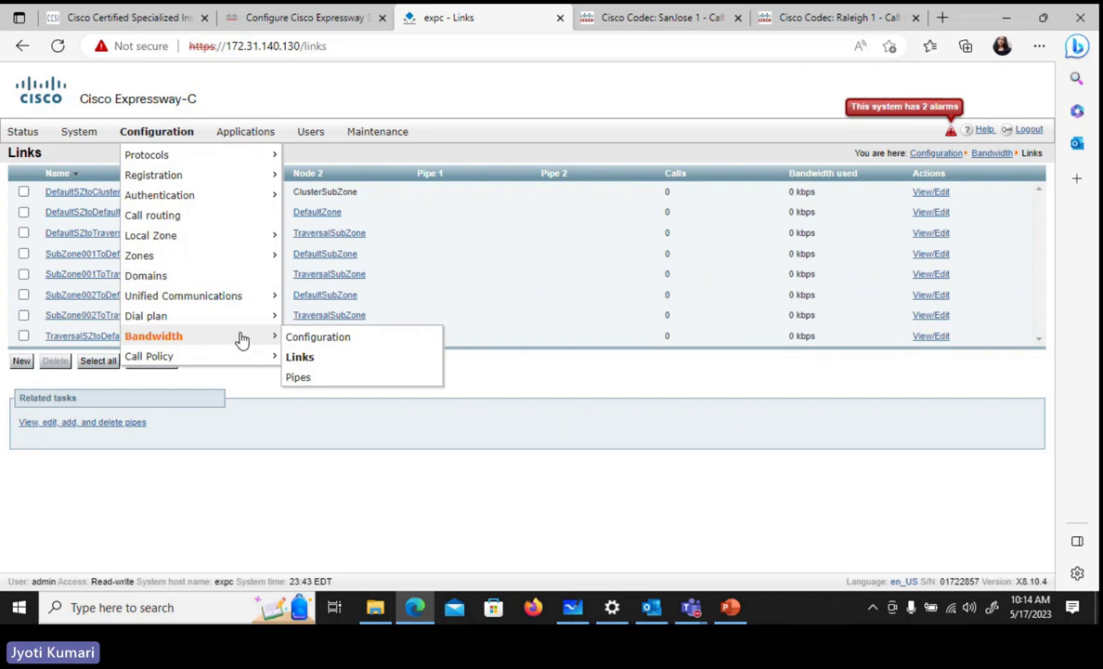
left_click(329, 380)
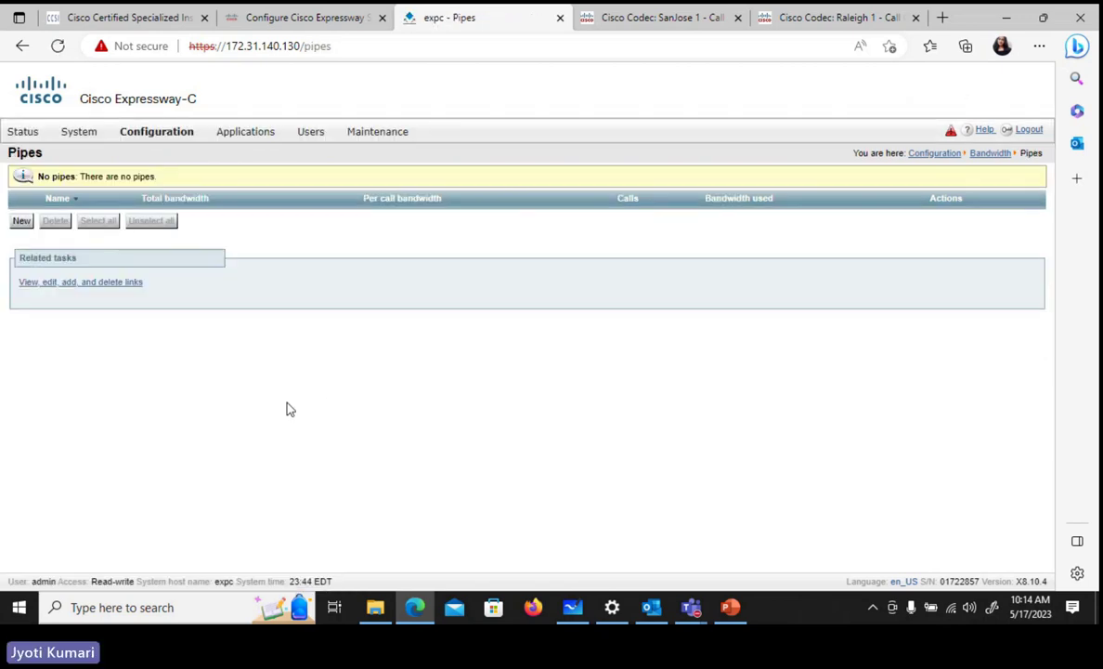
- Create a pipe named 'SIP to H.323' with total bandwidth restriction Limited to 64 kbps
left_click(20, 223)
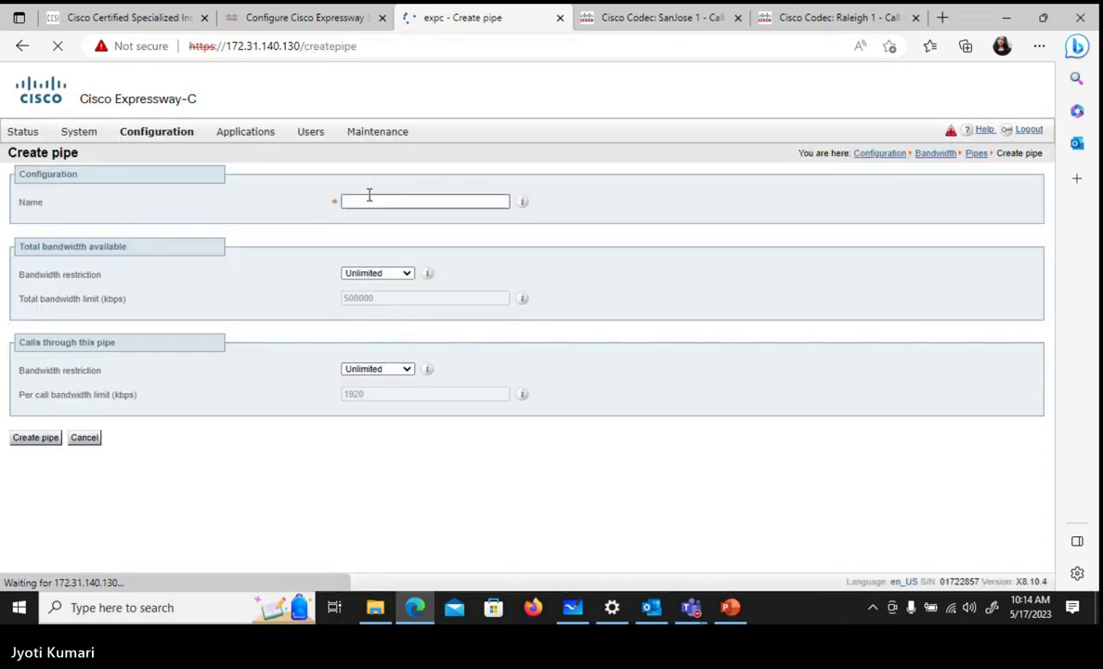
left_click(370, 199)
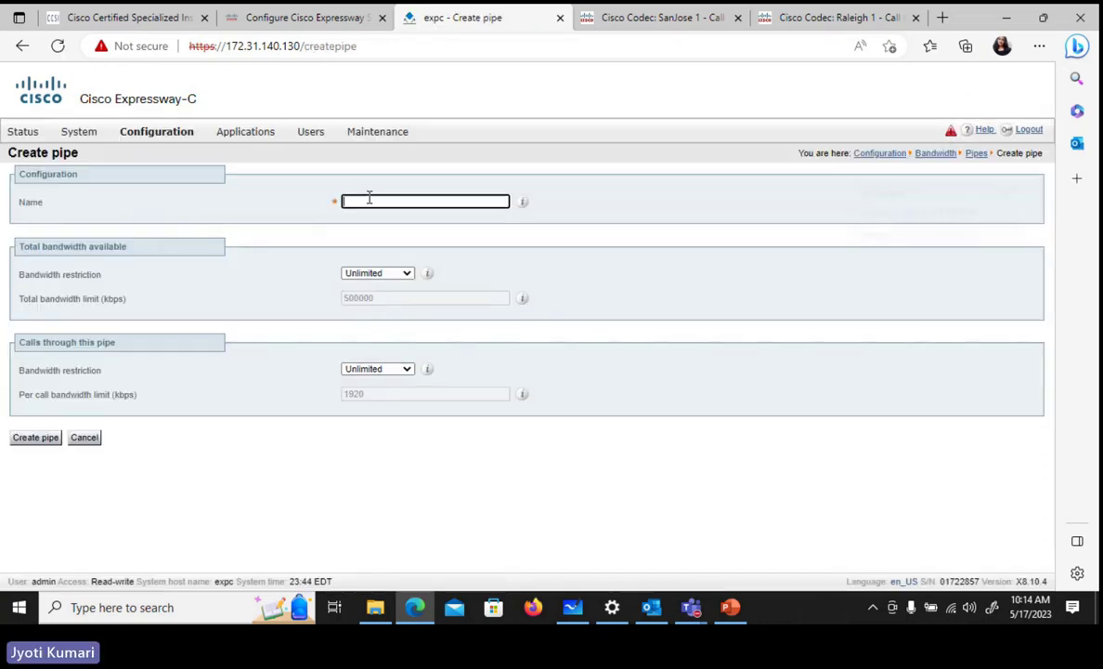
type("SI")
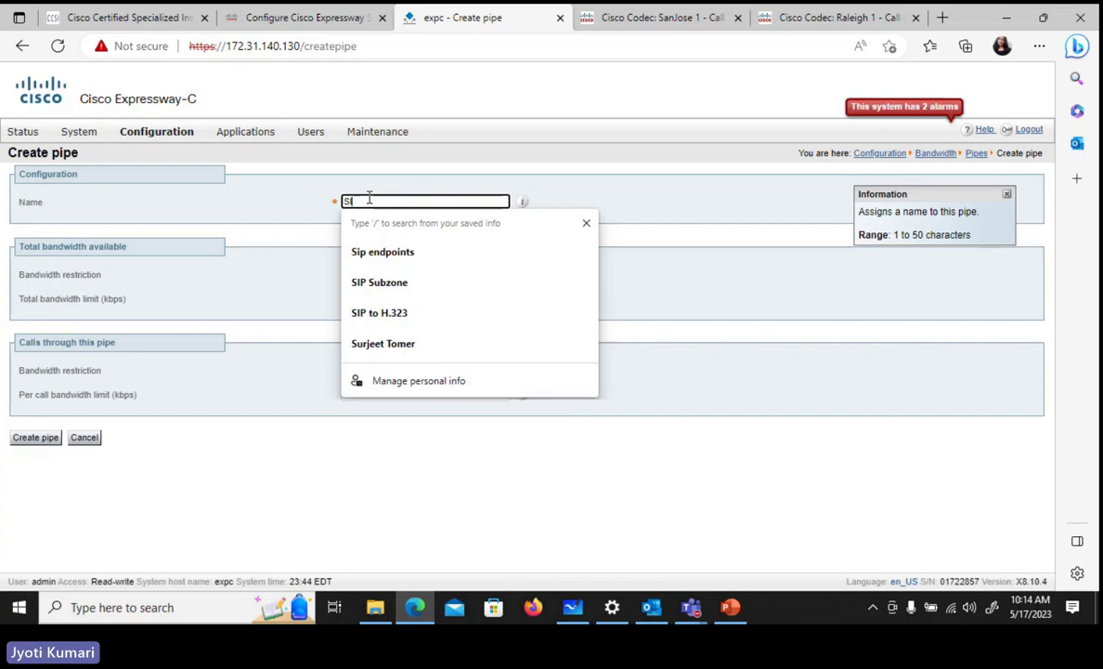
type("P to H")
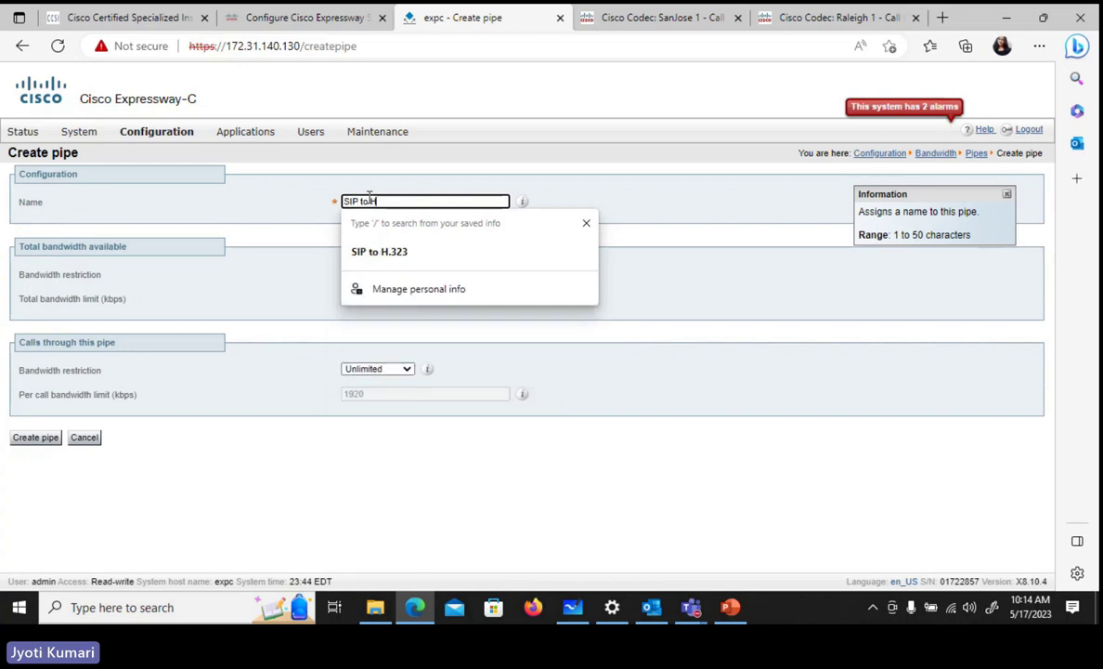
type(".323")
left_click(268, 242)
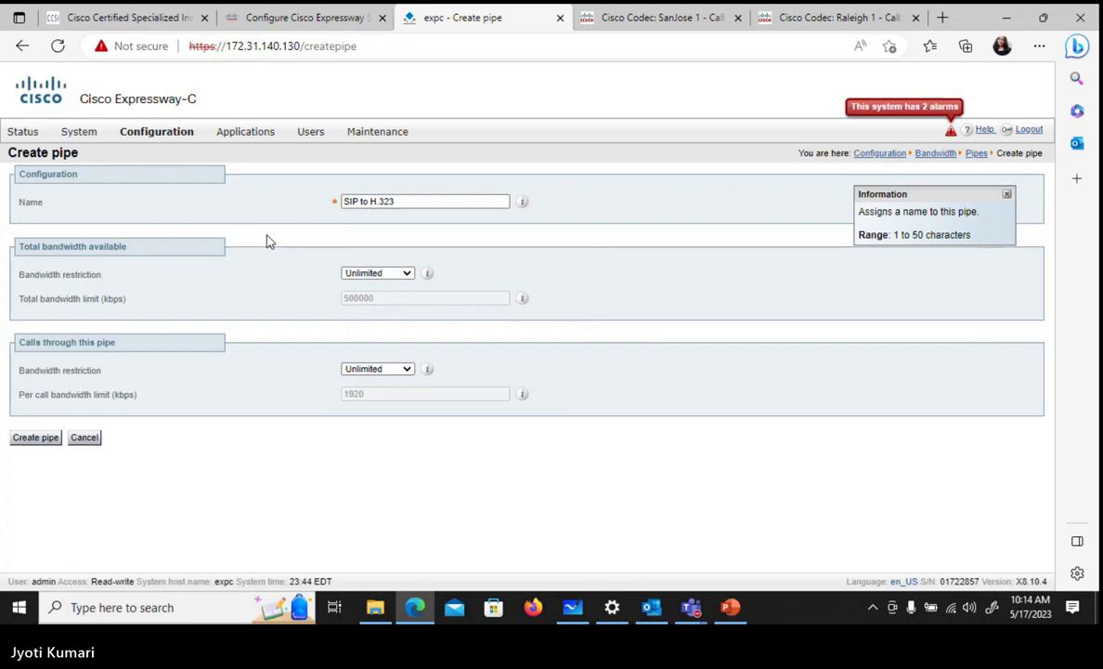
left_click(397, 275)
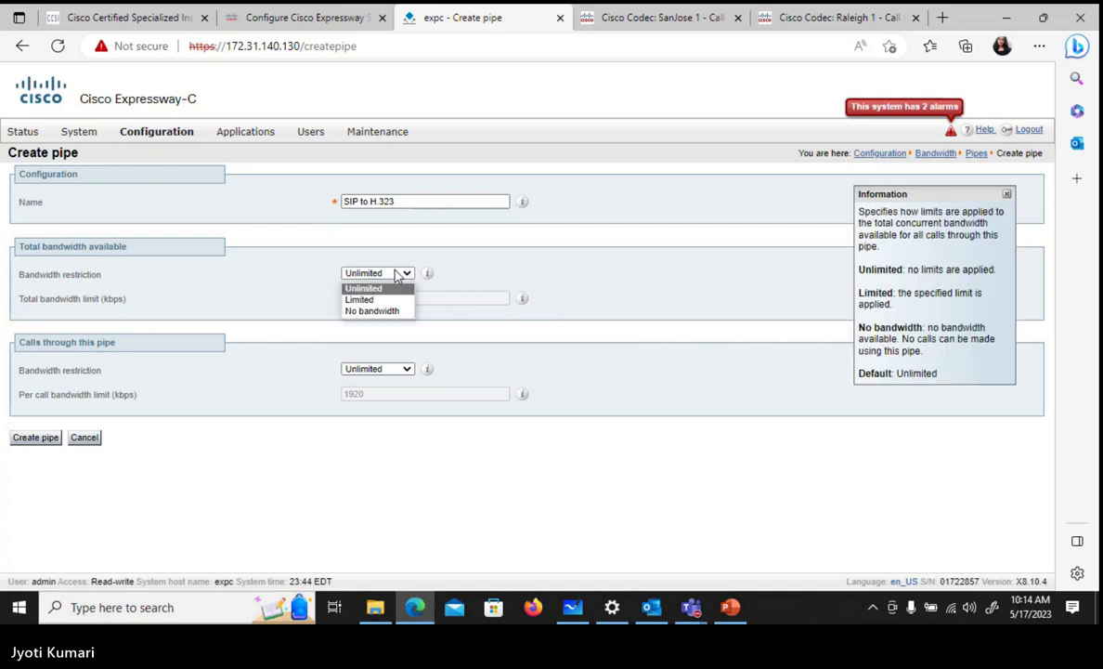
left_click(390, 298)
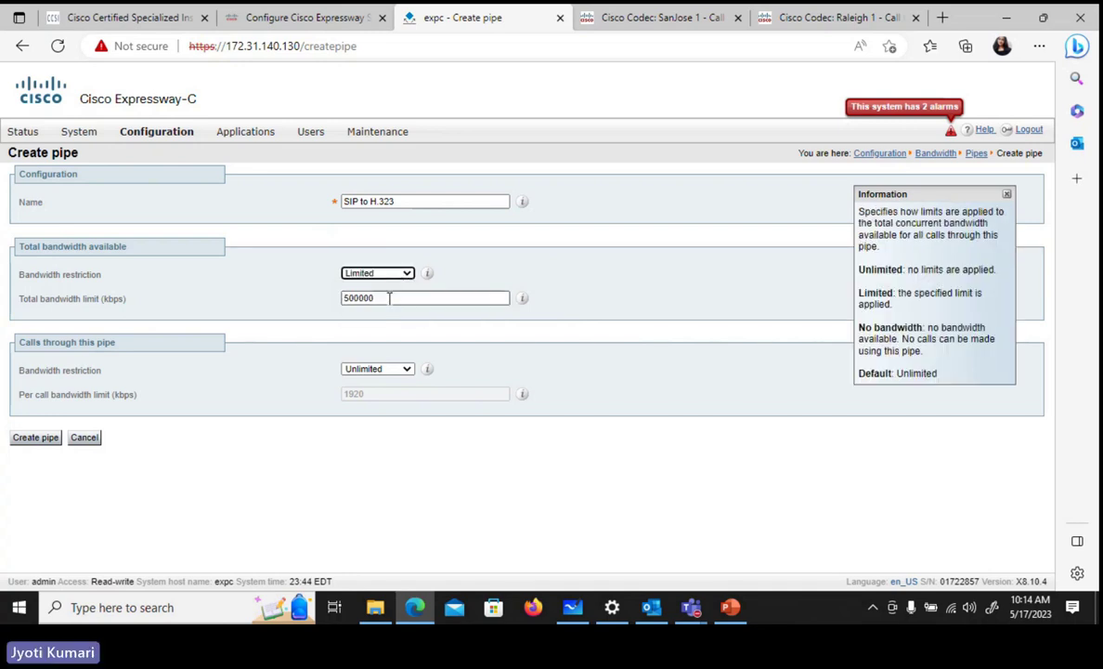
double_click(358, 298)
type("64")
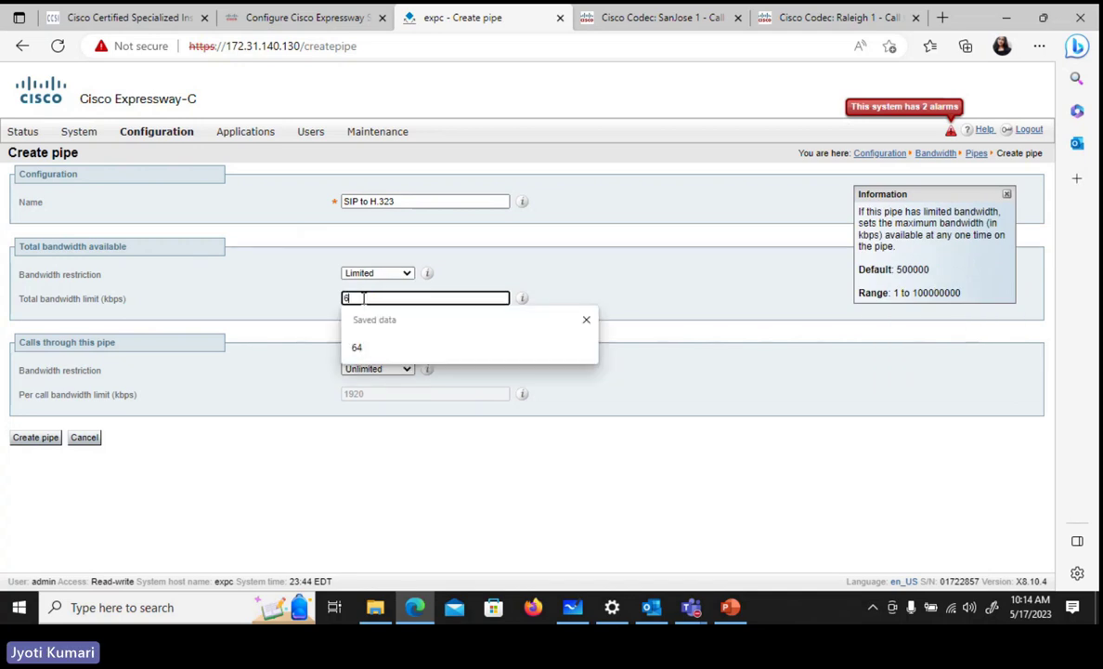
left_click(293, 327)
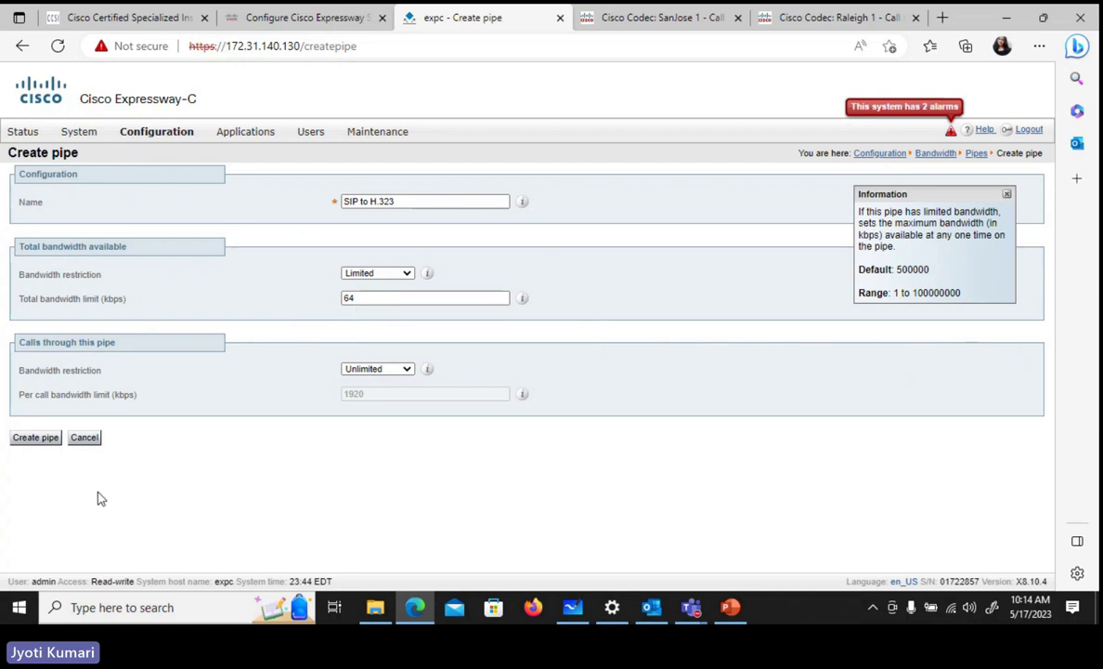
left_click(28, 443)
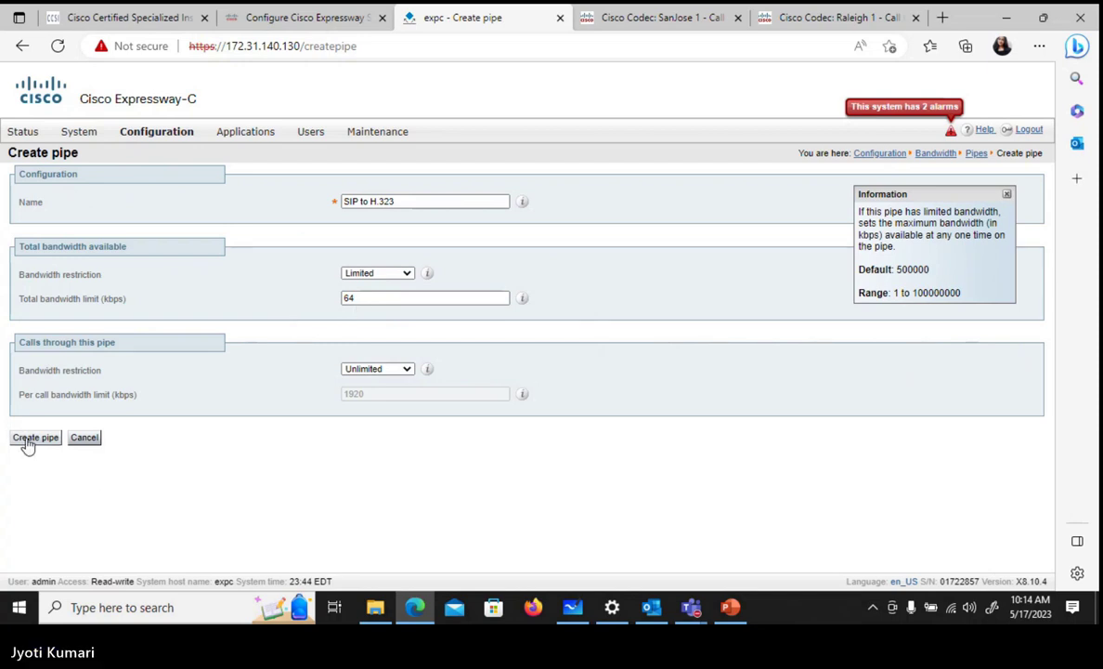
left_click(28, 443)
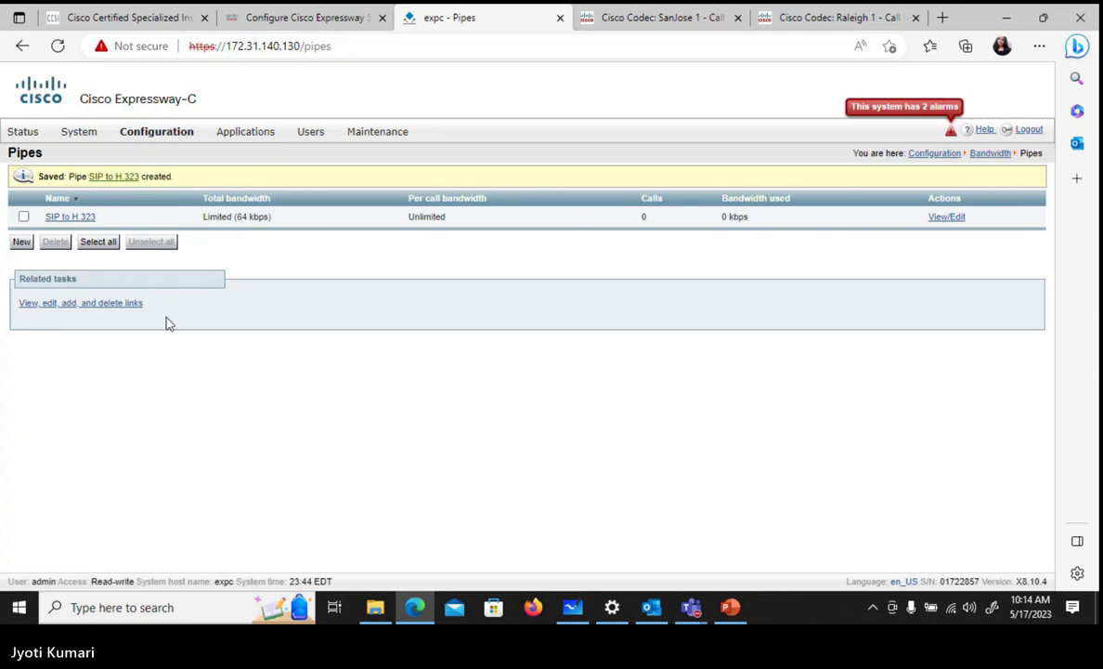
- Set Pipe 1 of link SubZone001ToTraversalSZ to 'SIP to H.323' and save the link
left_click(97, 137)
mouse_move(82, 185)
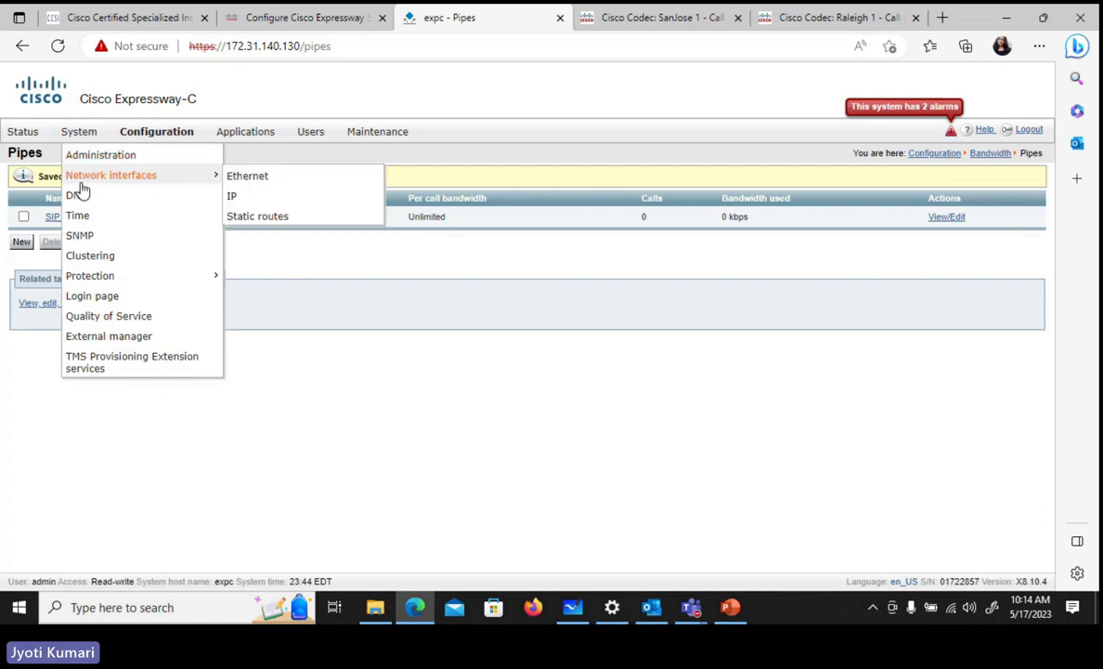
mouse_move(145, 142)
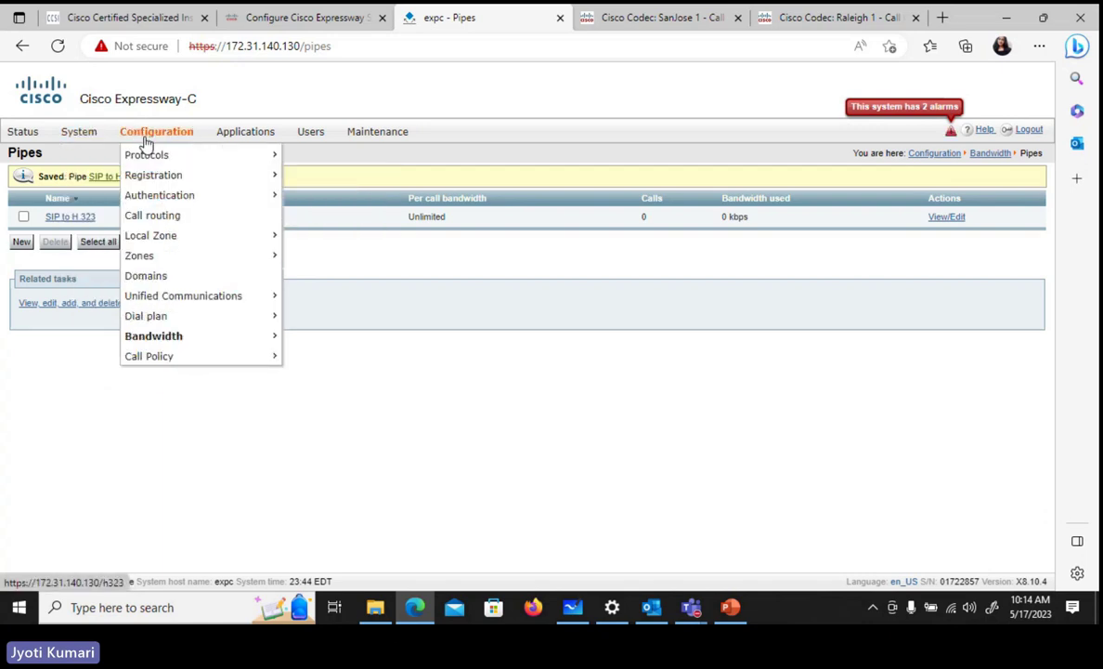
mouse_move(199, 338)
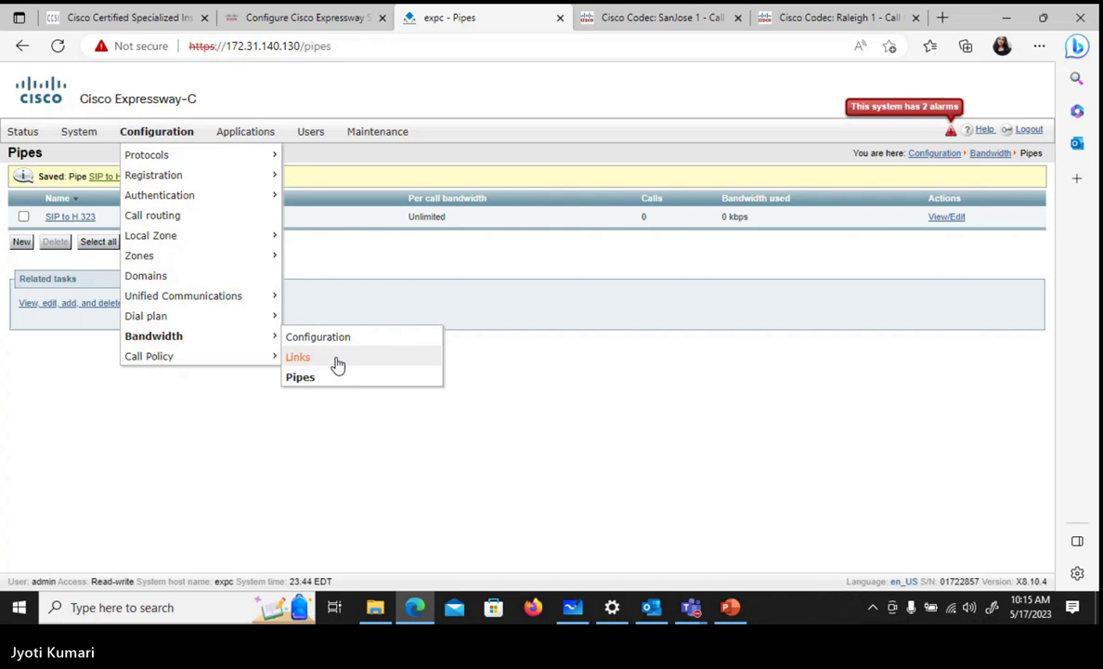
left_click(338, 364)
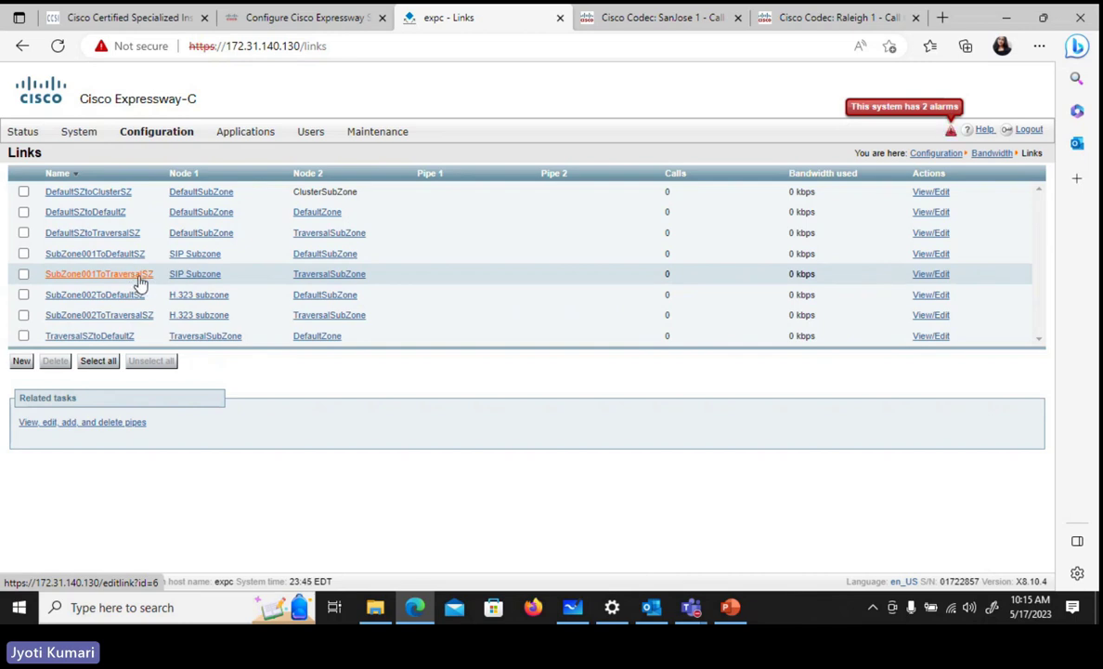
left_click(136, 281)
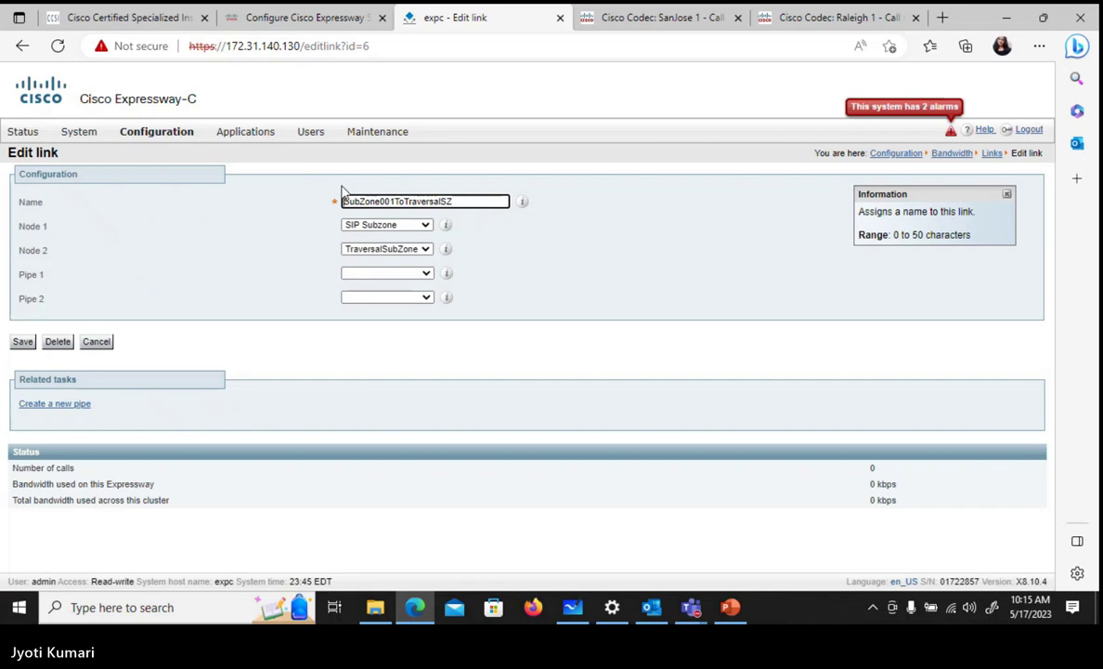
left_click(394, 274)
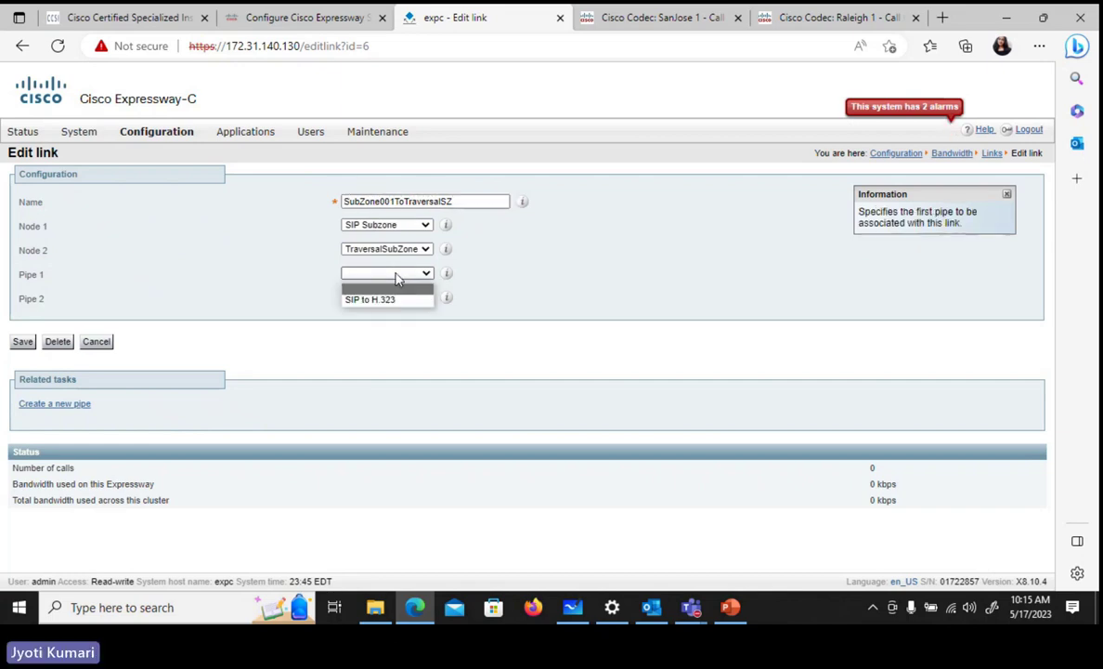
left_click(381, 300)
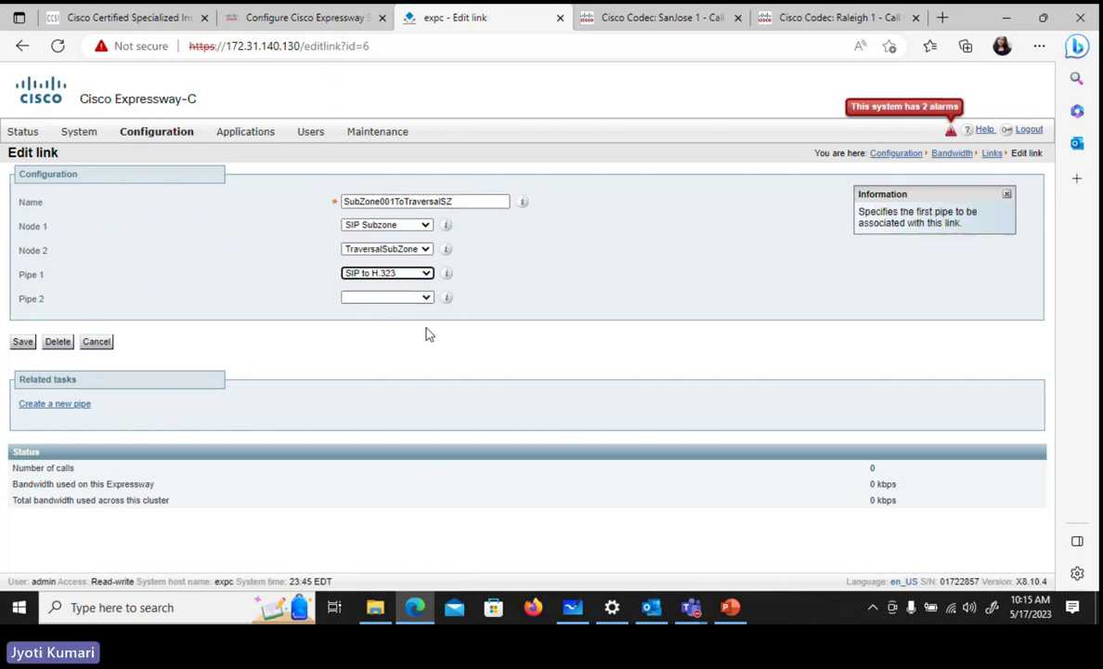
left_click(22, 341)
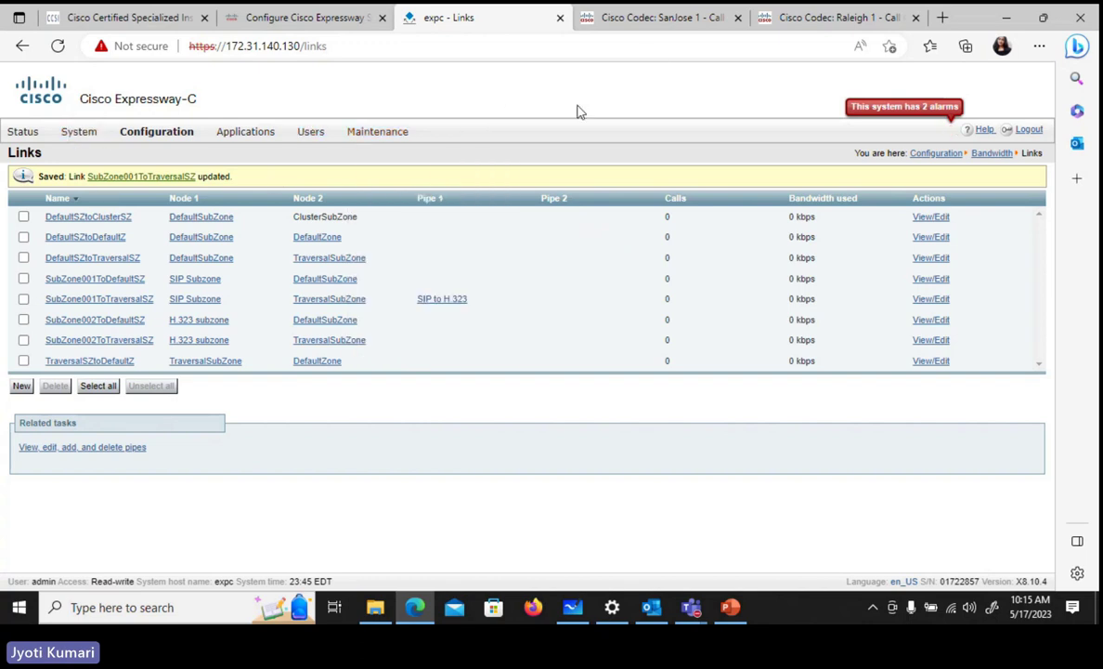
- Place a new call to 4112 from the SanJose 1 codec, then return to the Expressway Links page
left_click(655, 25)
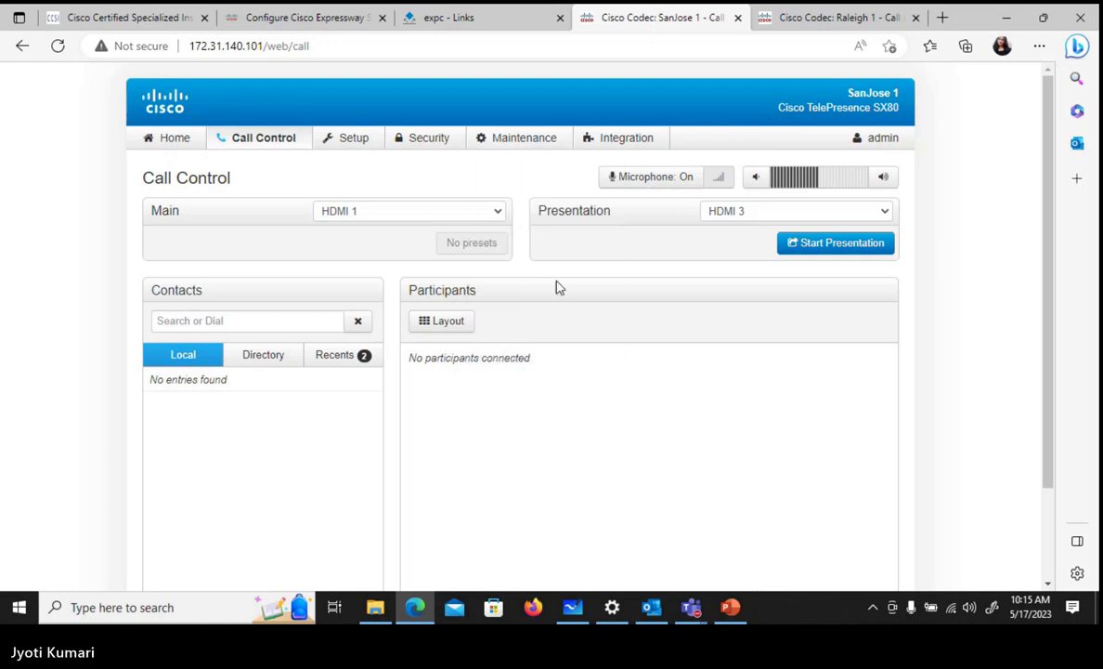
left_click(255, 317)
type("4112")
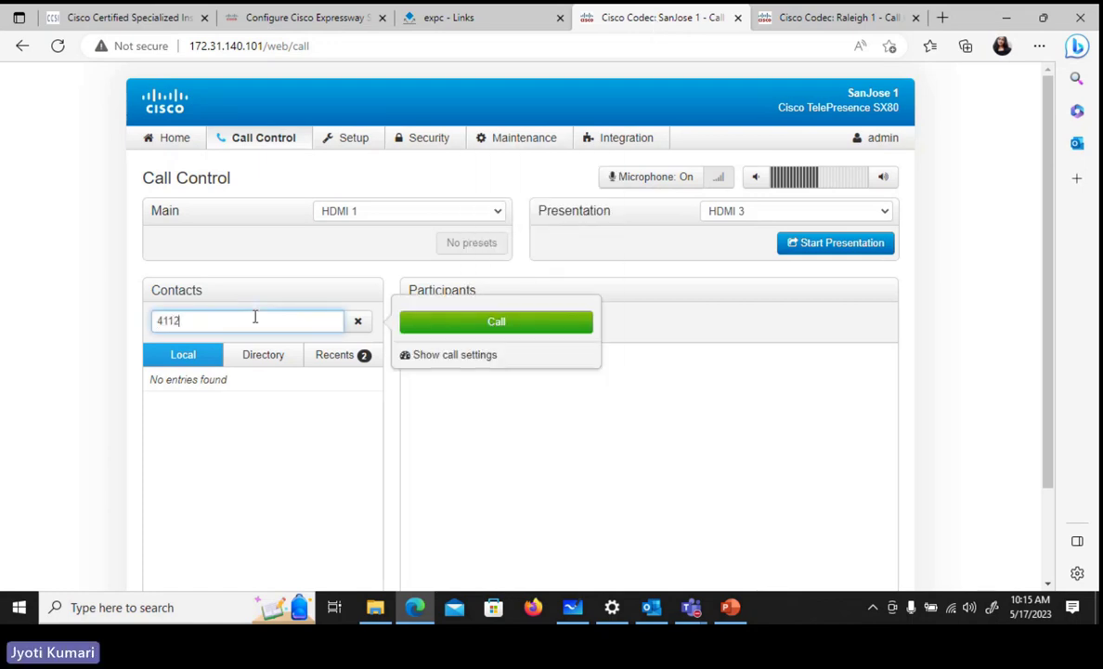
left_click(533, 325)
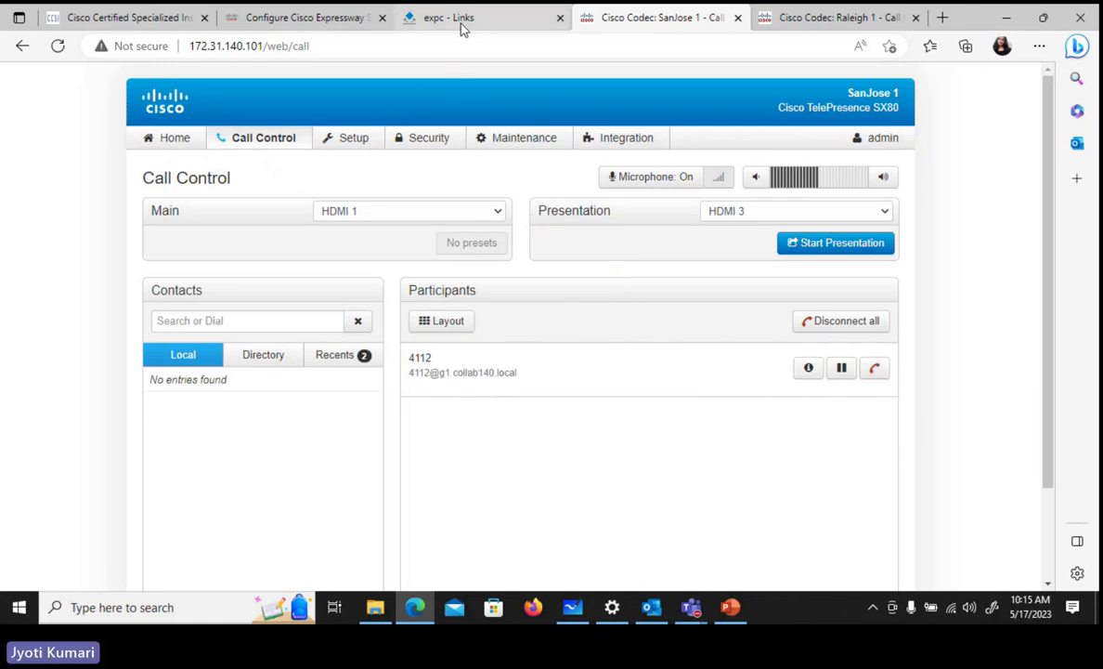
left_click(427, 22)
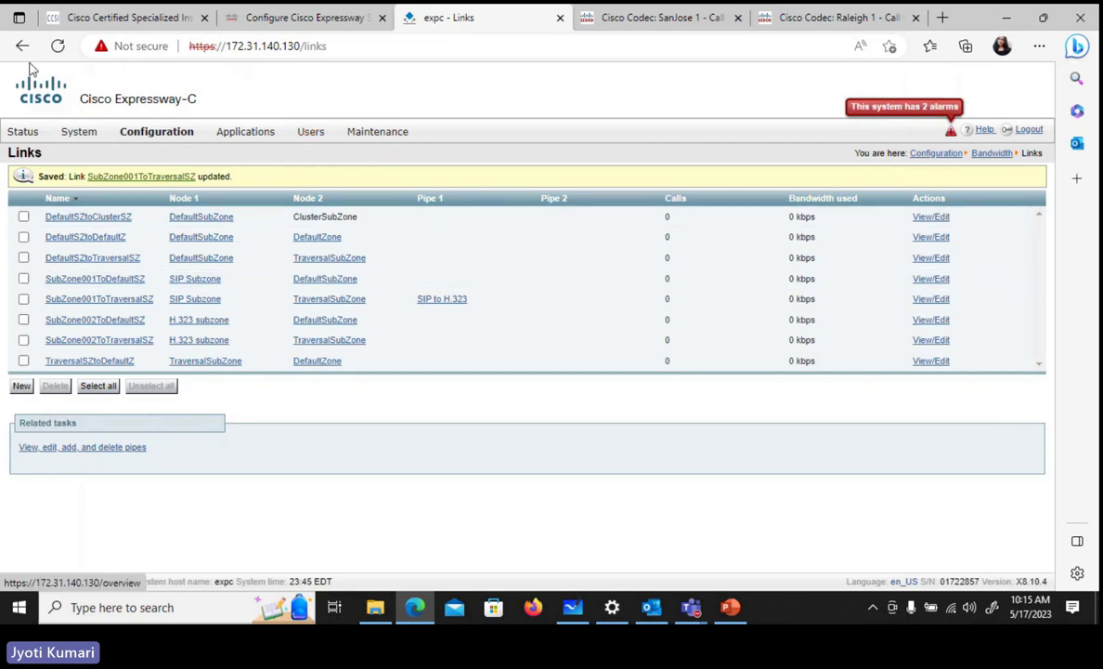
- Refresh the Links page to see the call using 64 kbps, then return to SanJose 1
left_click(57, 46)
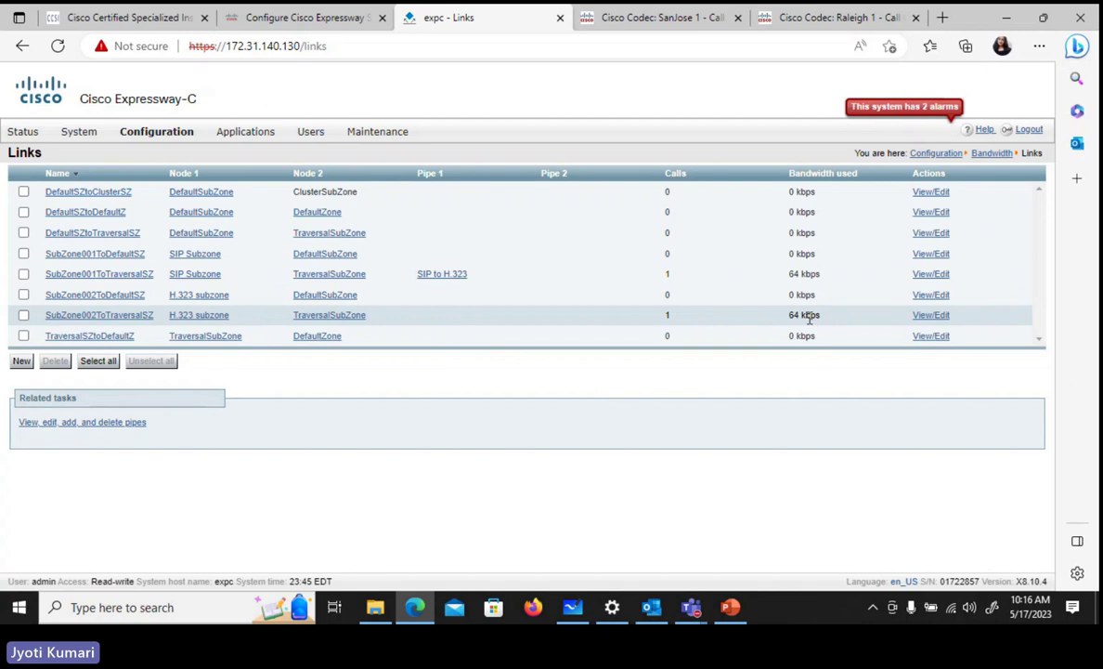
left_click(685, 18)
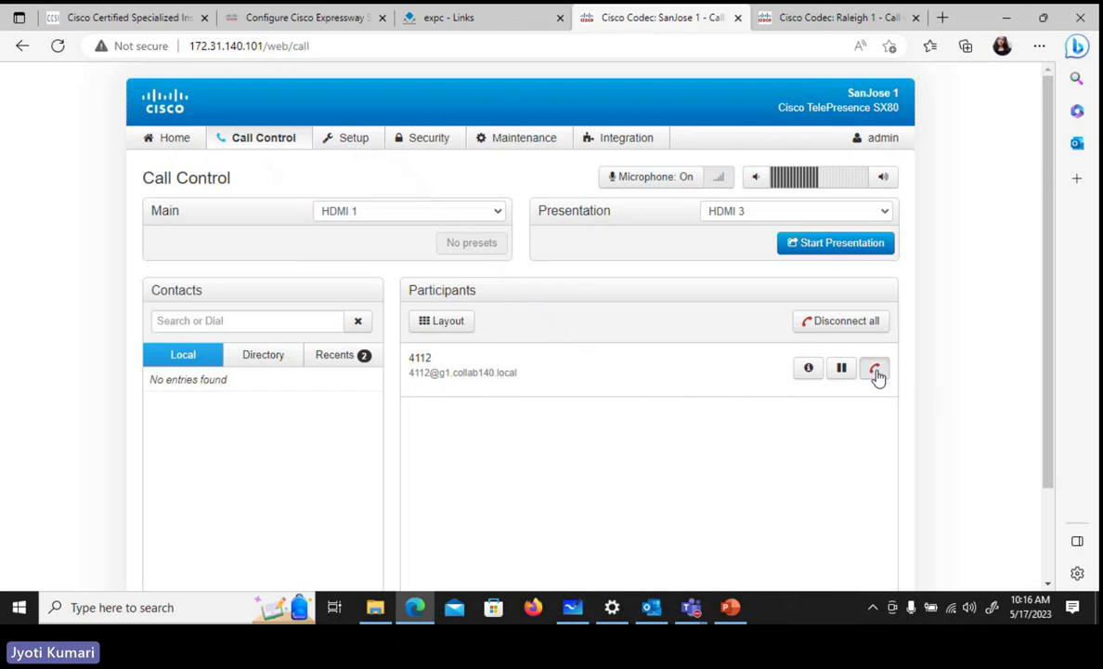
- Disconnect the call to 4112 and refresh the Expressway Links page to confirm 0 calls
left_click(877, 372)
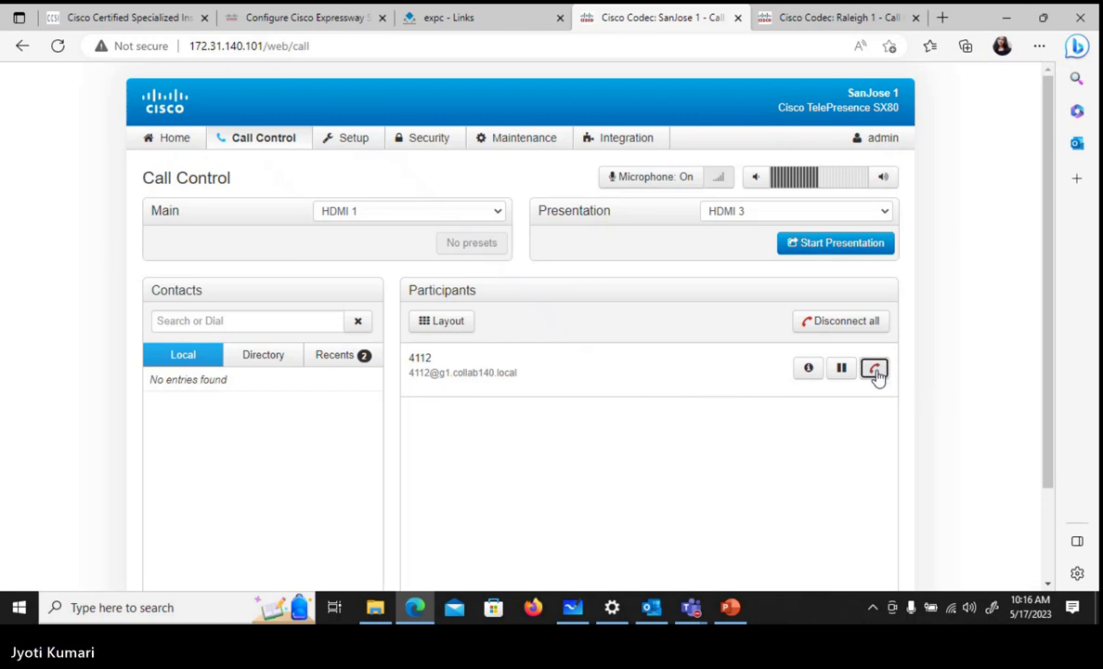
left_click(460, 19)
left_click(57, 46)
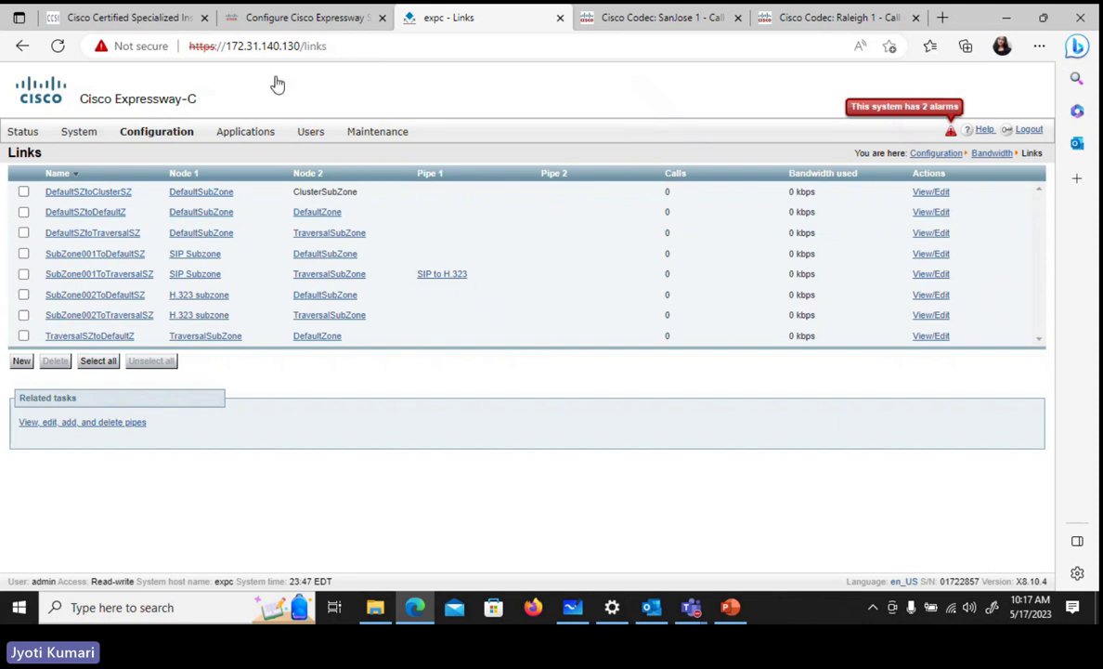
- Set the SIP Subzone's authentication policy to Check credentials and save it
mouse_move(140, 130)
mouse_move(200, 238)
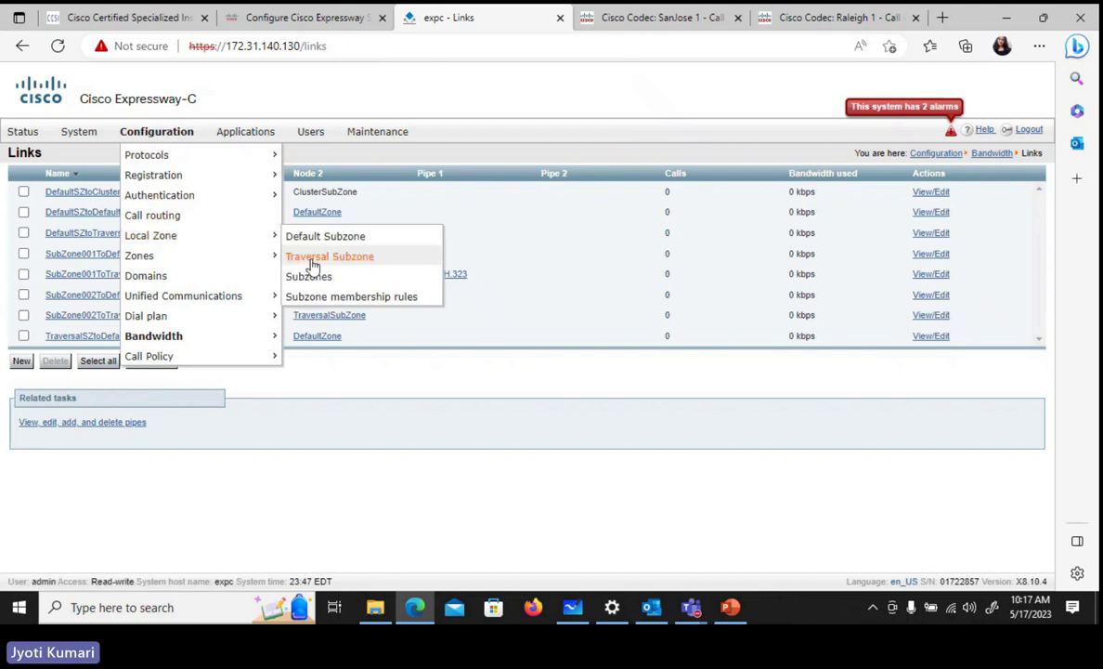
left_click(319, 280)
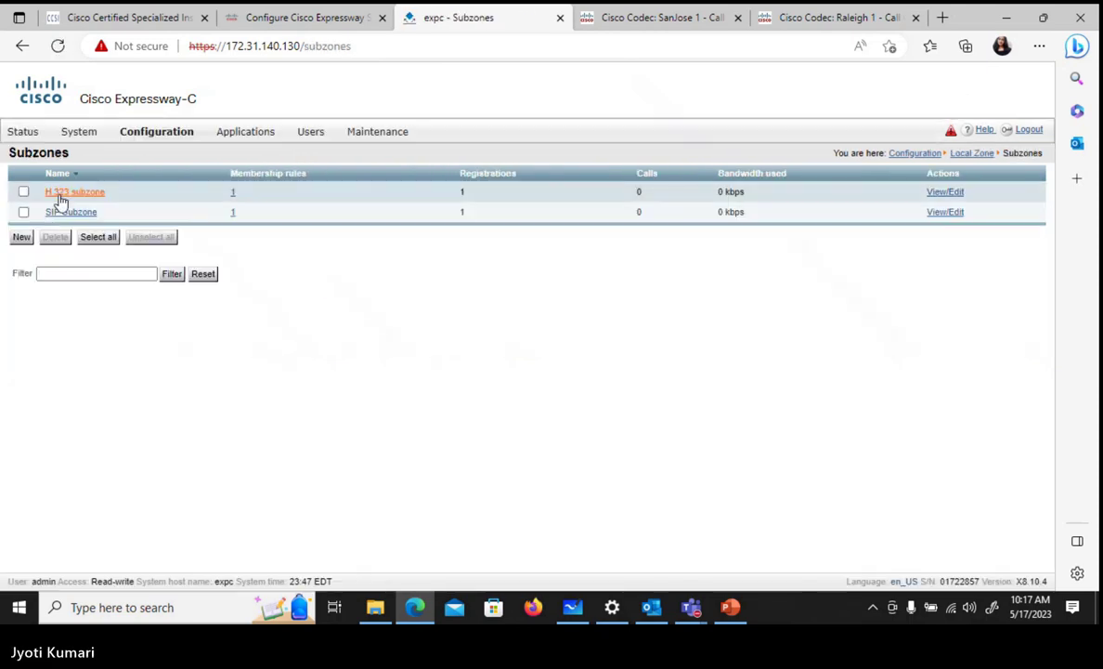
left_click(72, 212)
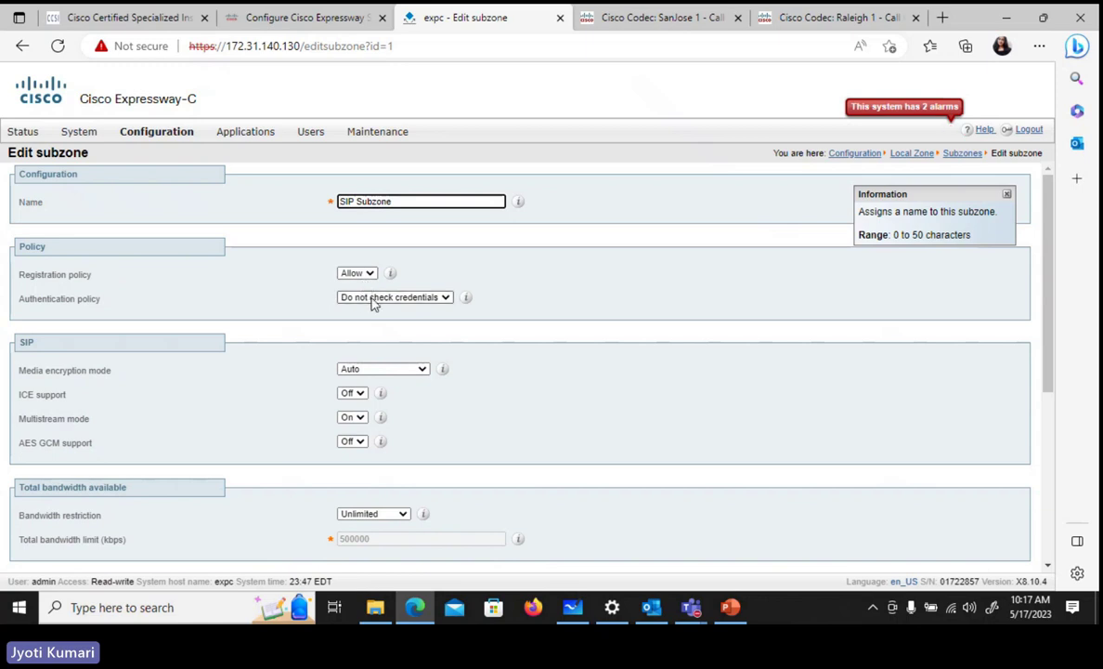
left_click(373, 299)
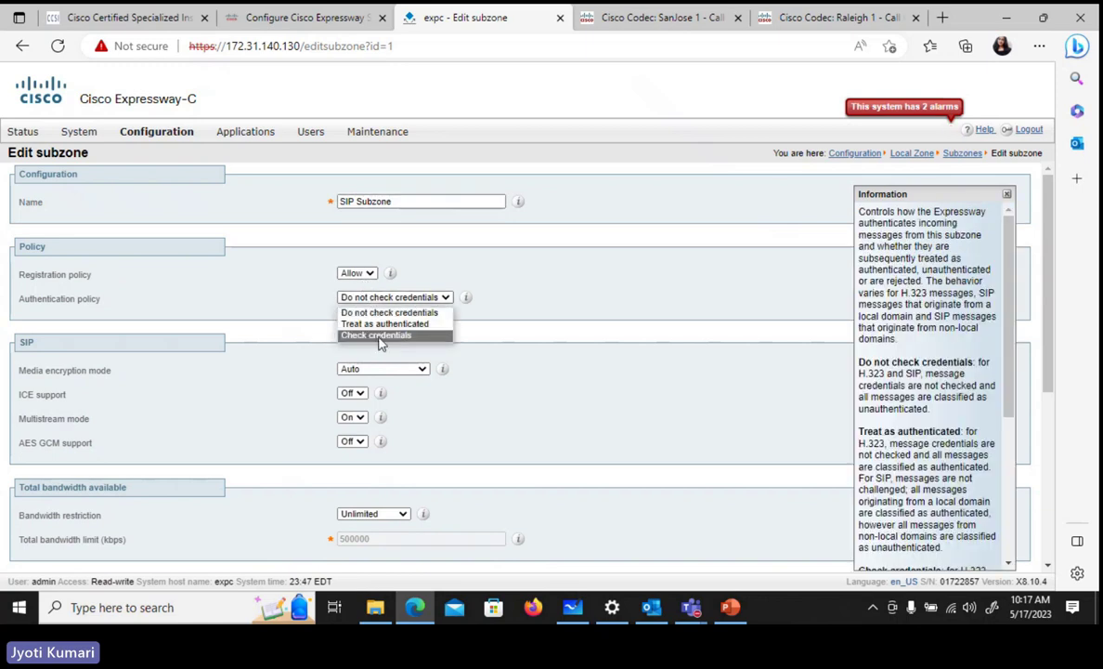
left_click(376, 334)
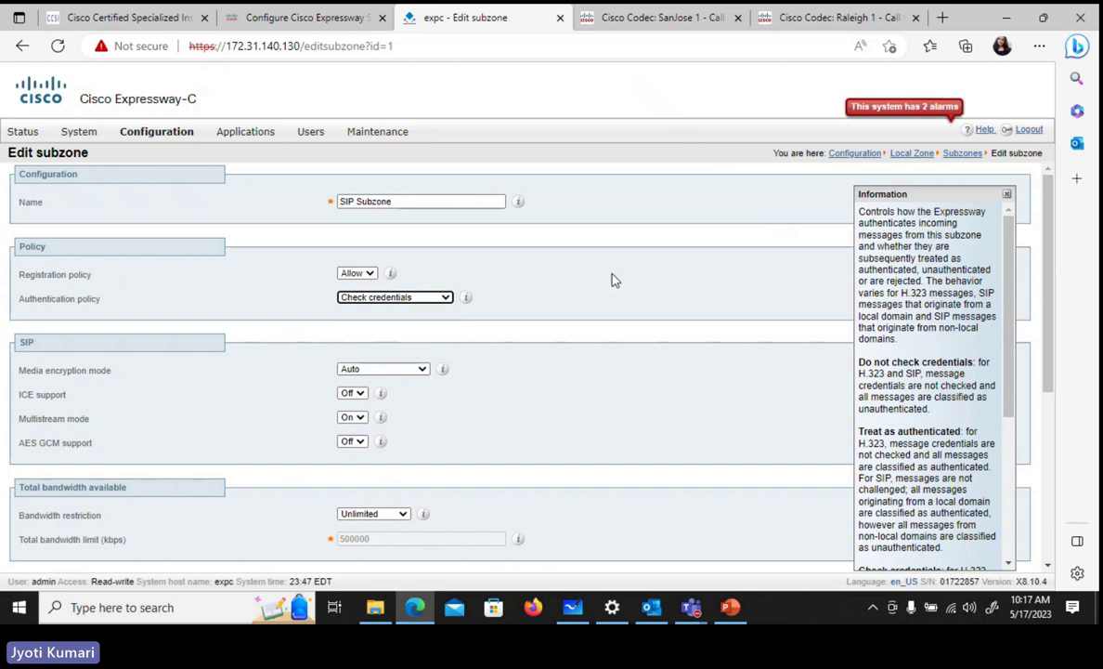
scroll(641, 235, "down", 3)
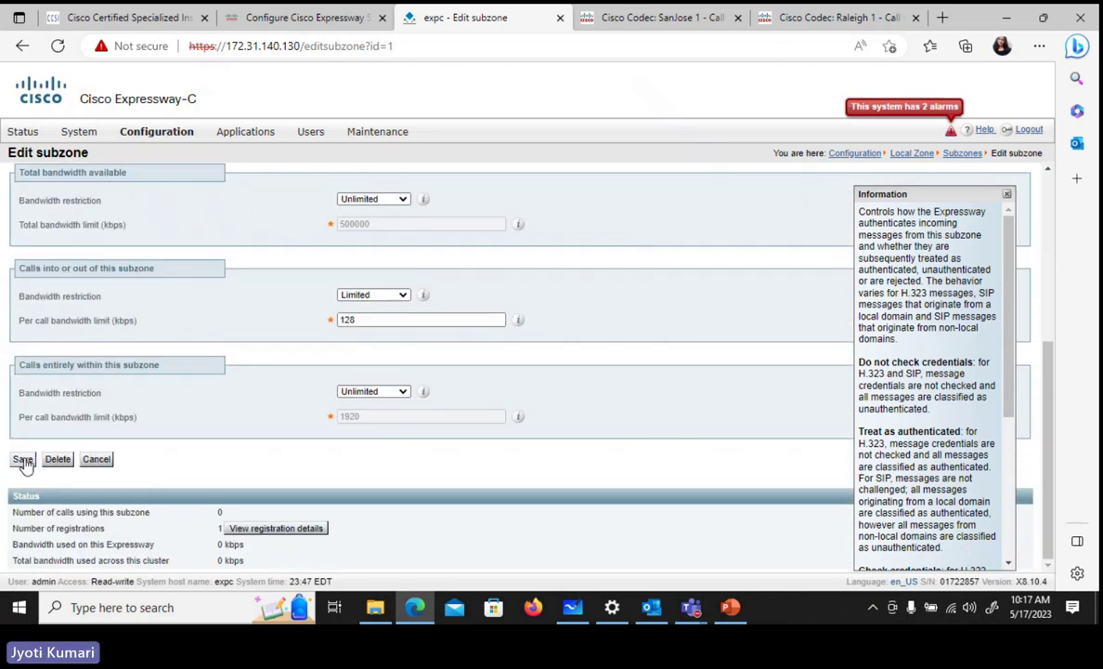
left_click(23, 460)
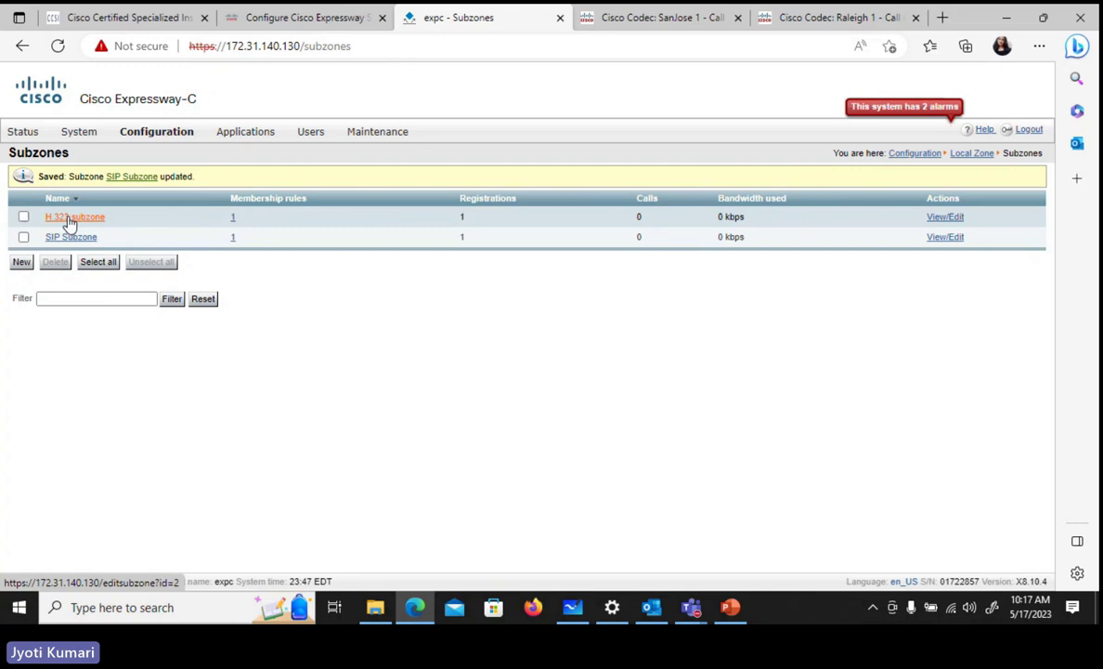
- Change the H.323 subzone's authentication policy from Do not check credentials to Check credentials and save
left_click(68, 220)
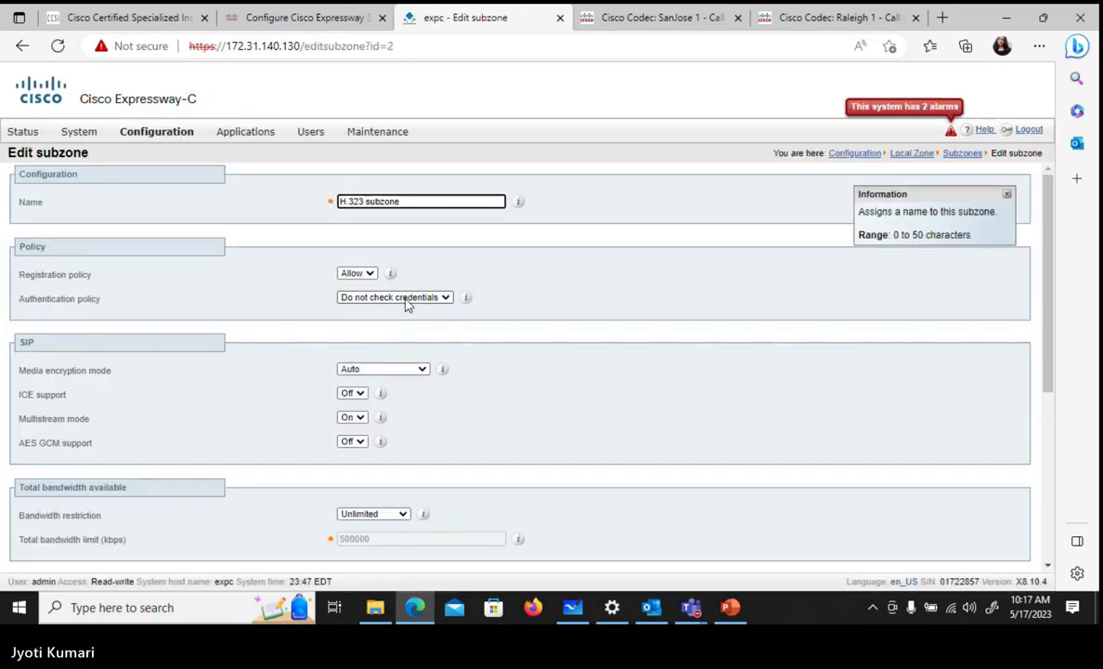
left_click(406, 303)
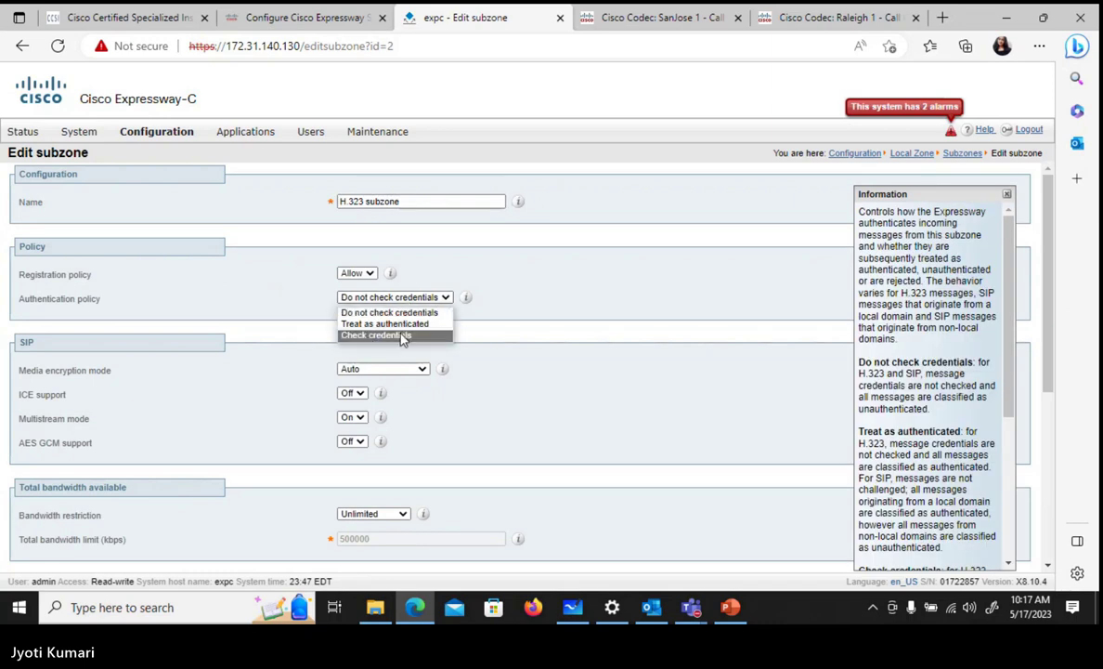
left_click(403, 335)
scroll(589, 337, "down", 4)
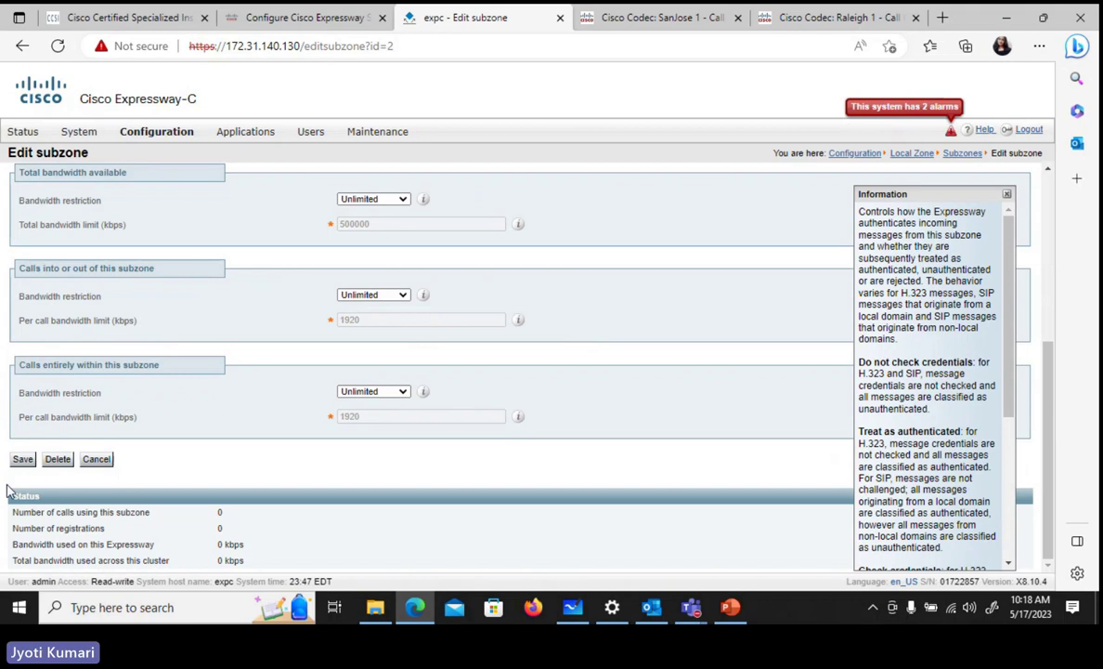
left_click(20, 459)
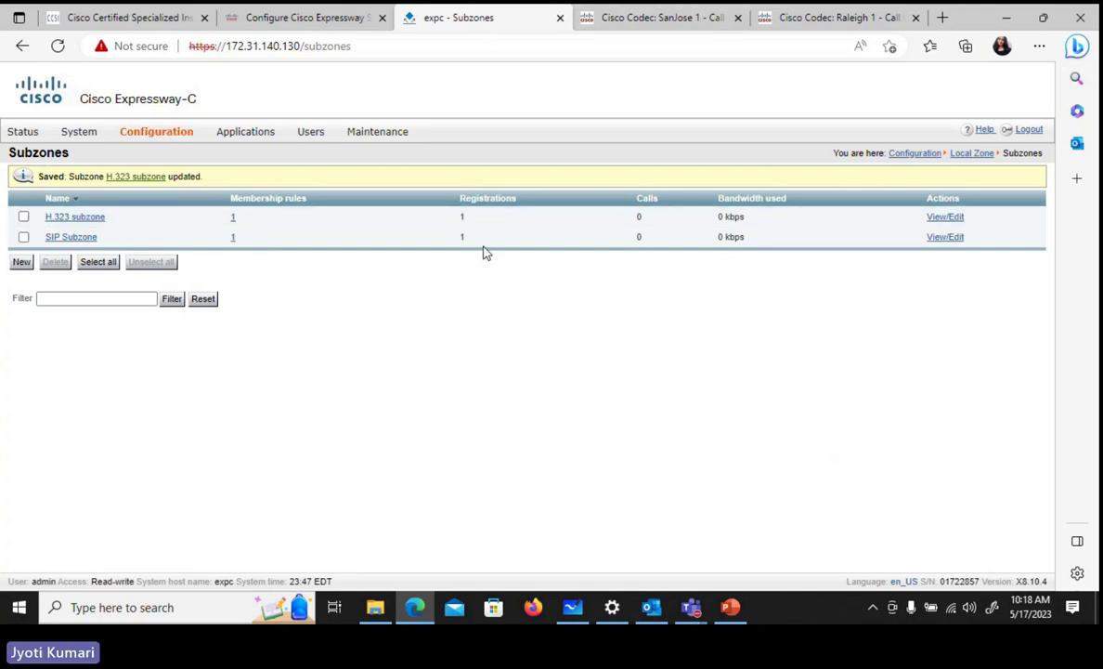
- Reload the Expressway-C Subzones page several times
left_click(59, 46)
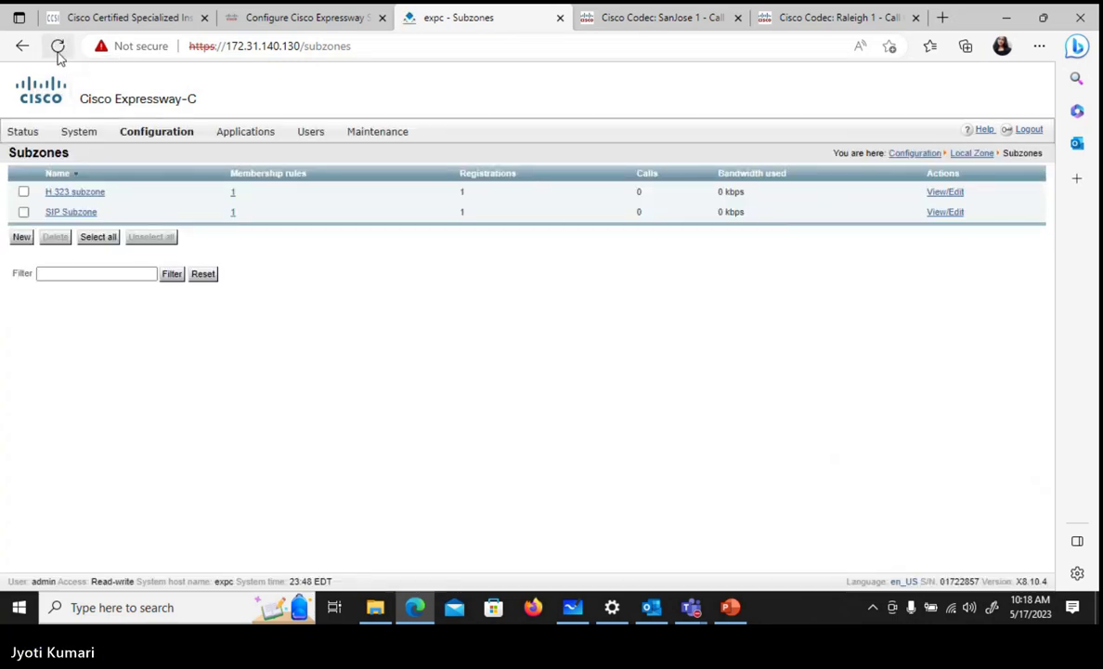
left_click(57, 48)
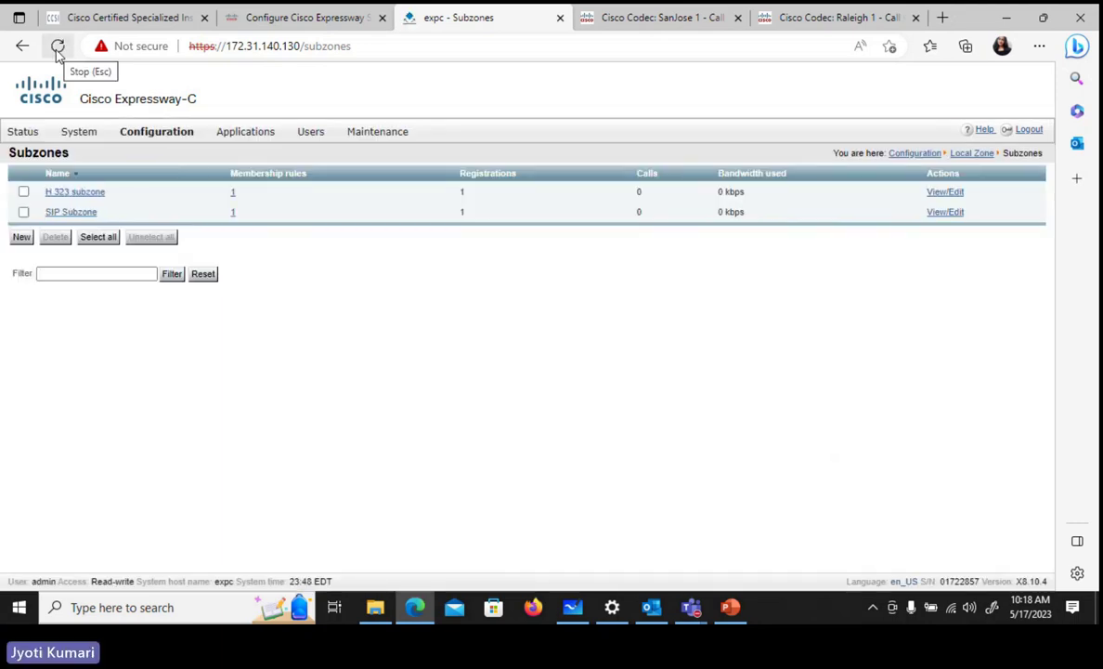
left_click(59, 48)
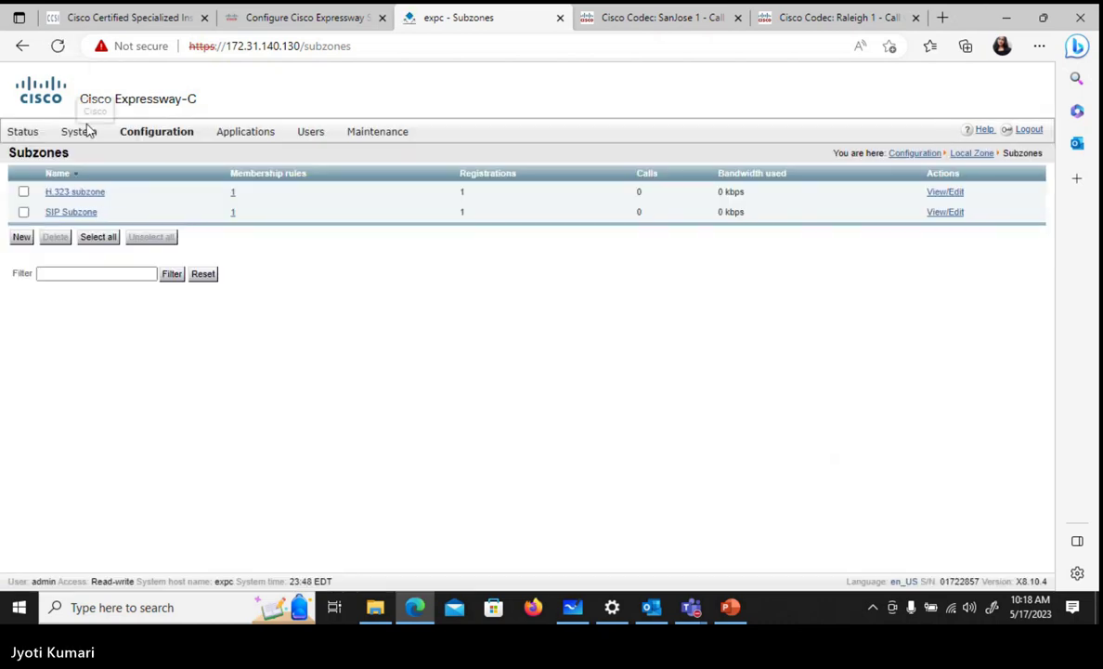
- Unregister both the 4111 and 4112 entries from the Registrations by device list
mouse_move(119, 146)
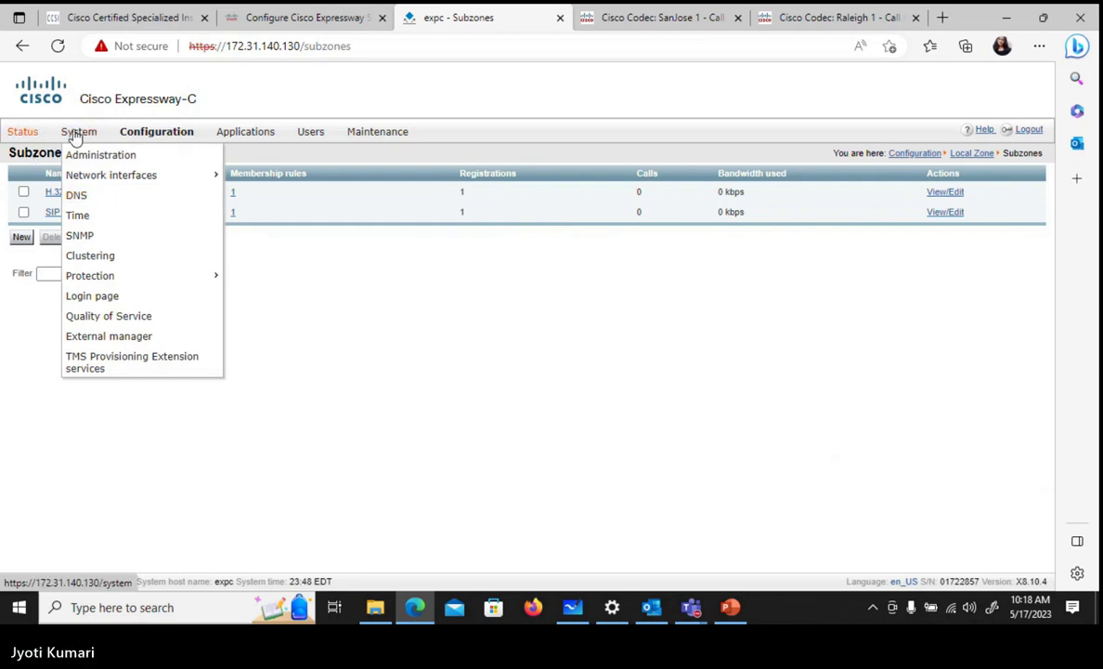
mouse_move(156, 133)
mouse_move(24, 142)
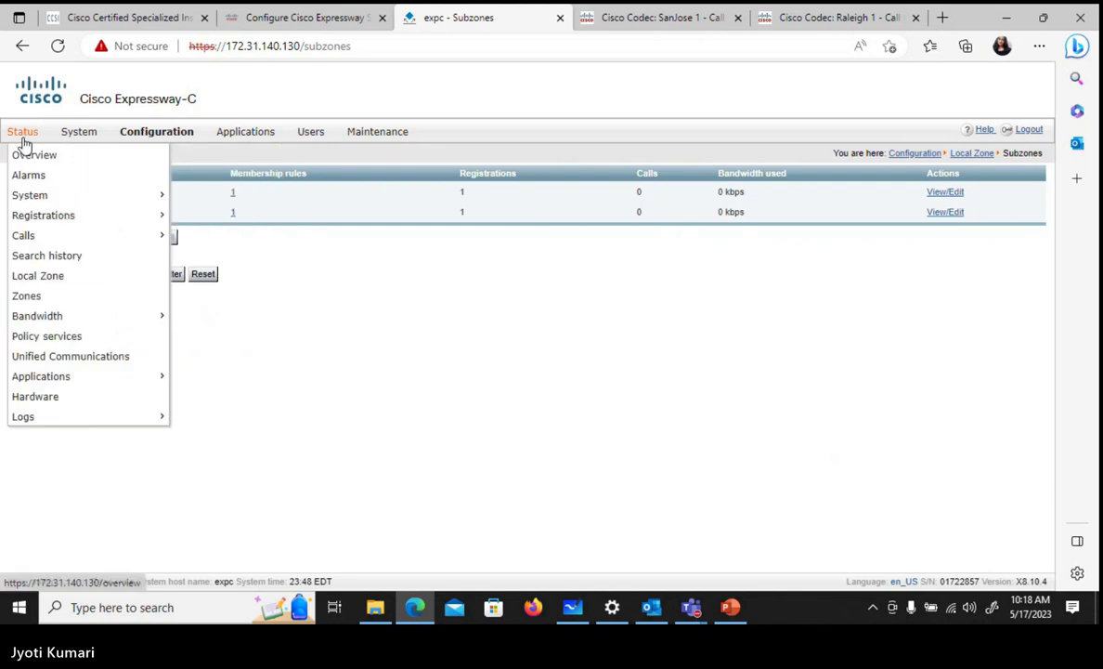
mouse_move(99, 220)
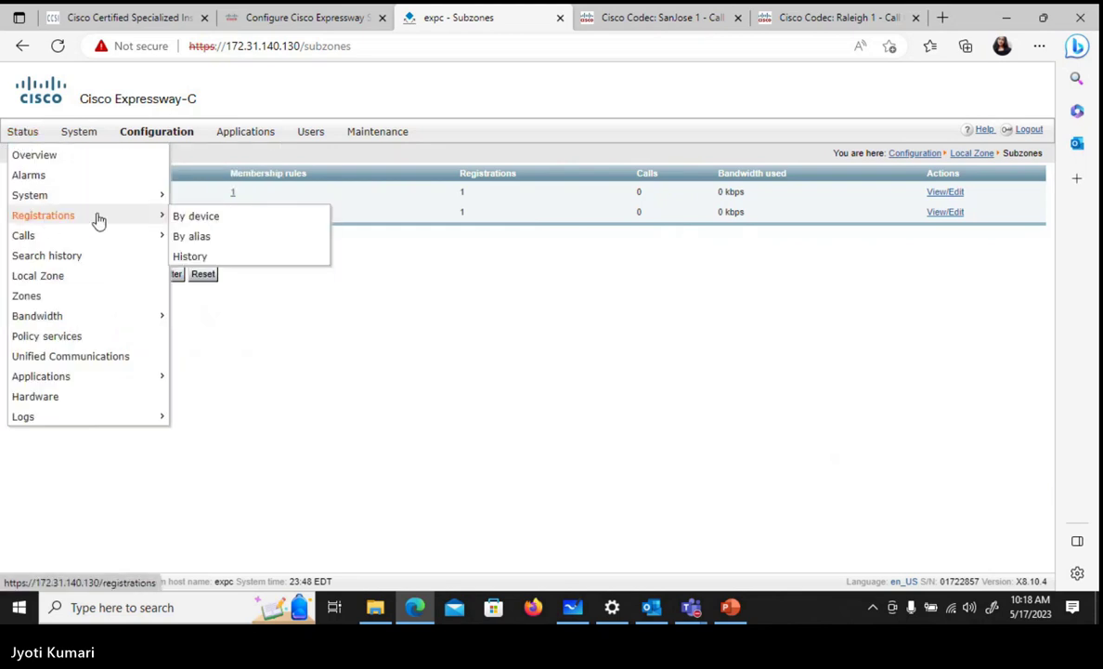
left_click(186, 218)
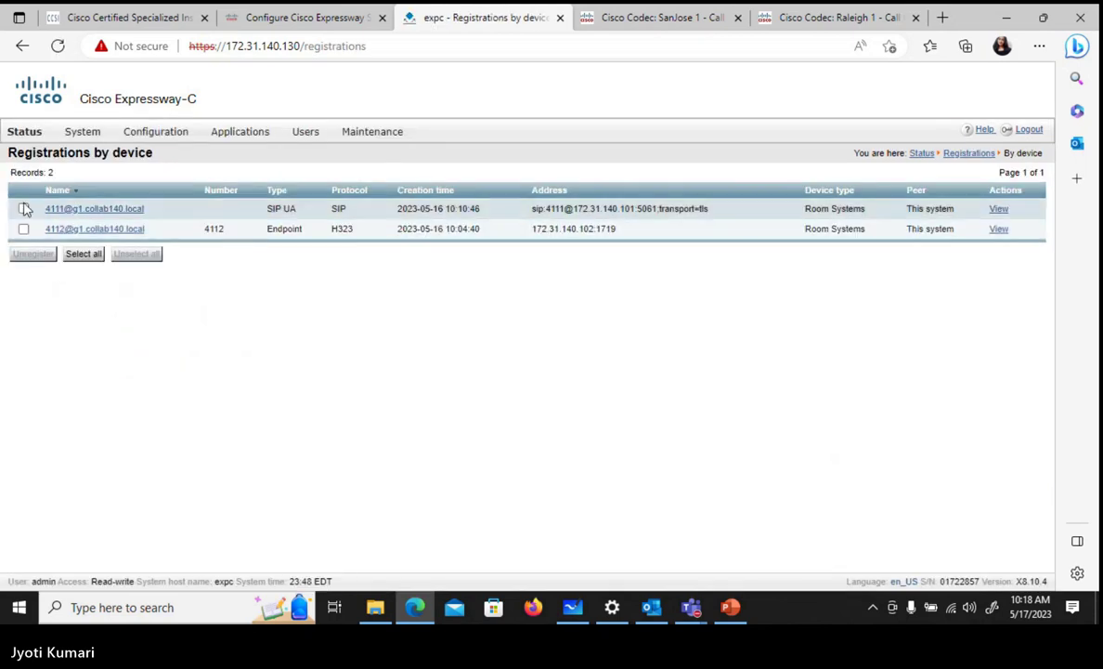
left_click(24, 209)
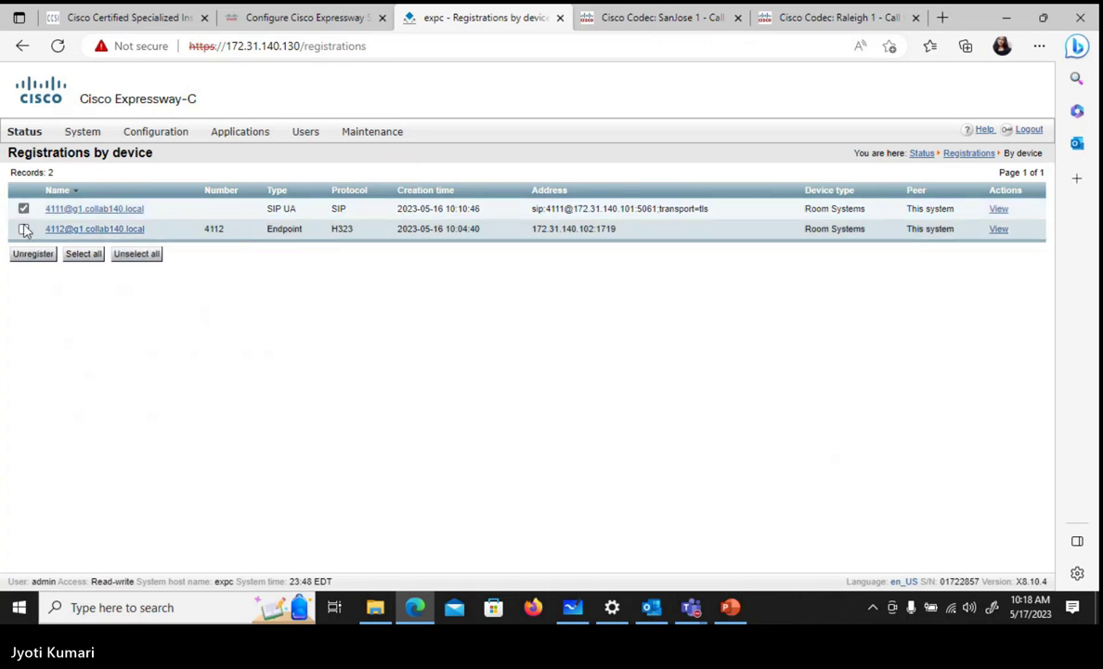
left_click(24, 228)
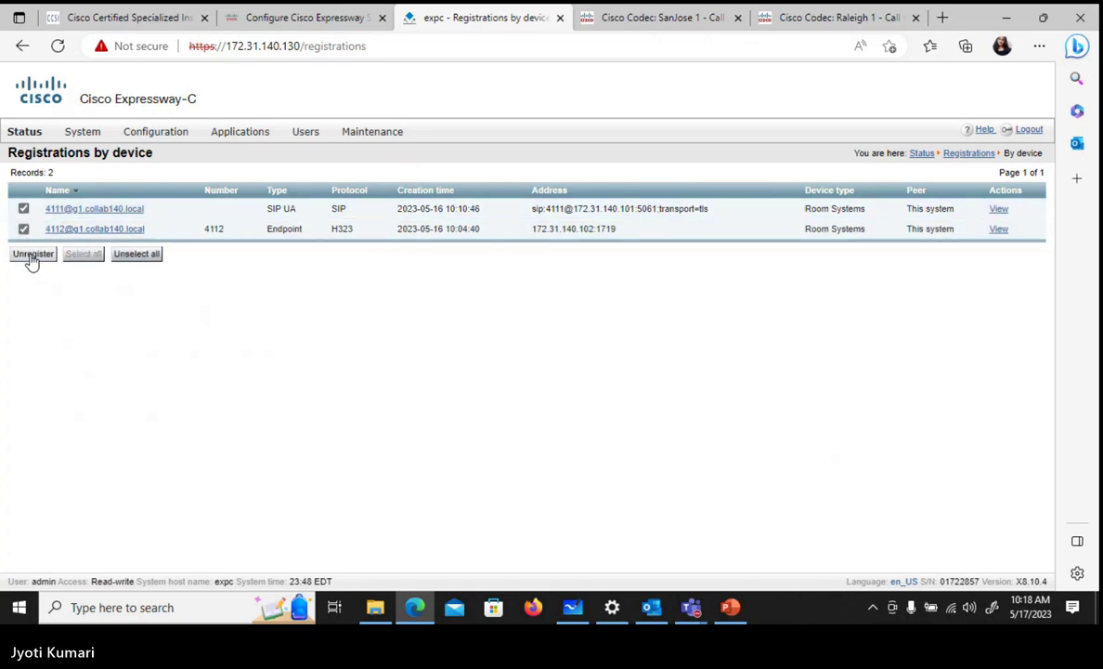
left_click(31, 254)
left_click(506, 353)
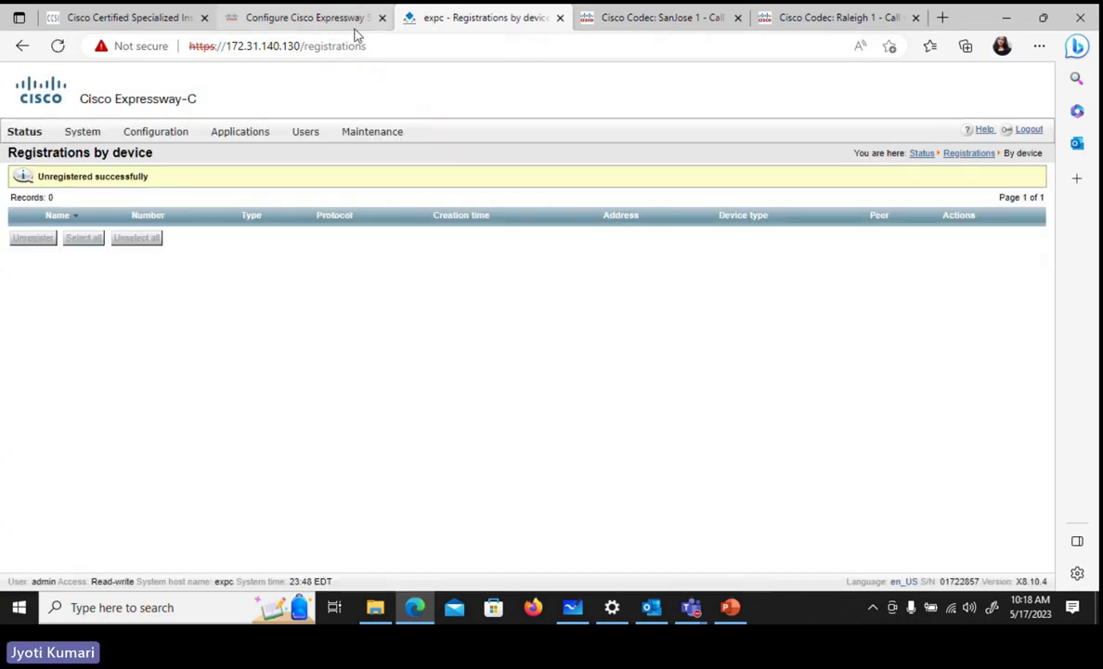
- Restart the SanJose 1 codec from its Maintenance > Restart page
left_click(635, 20)
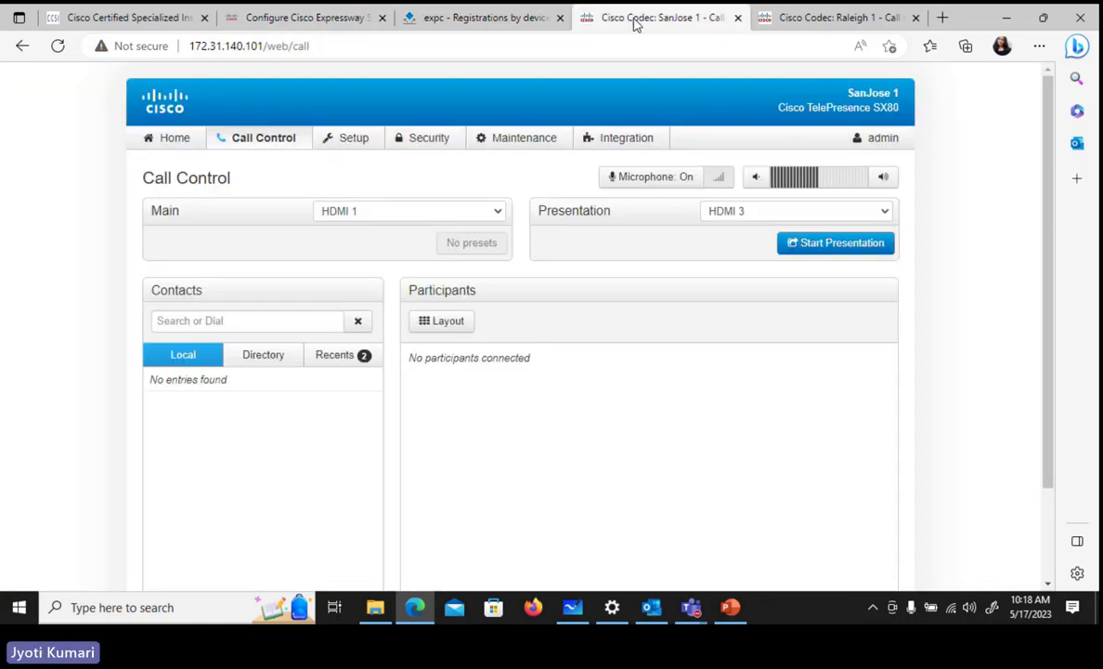
mouse_move(553, 145)
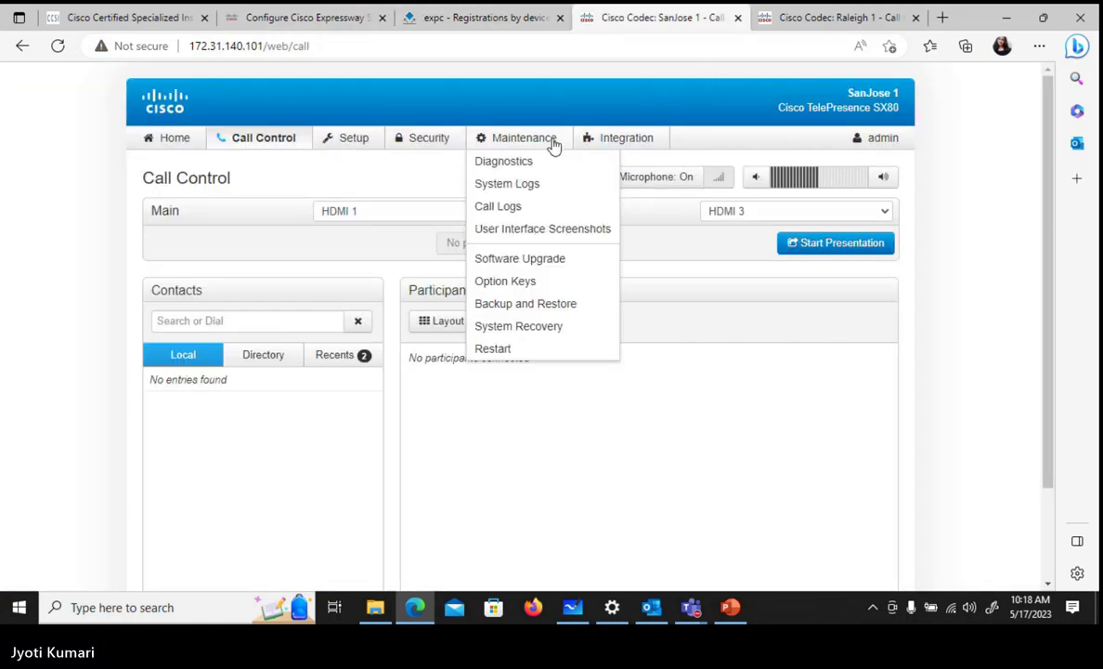
left_click(547, 348)
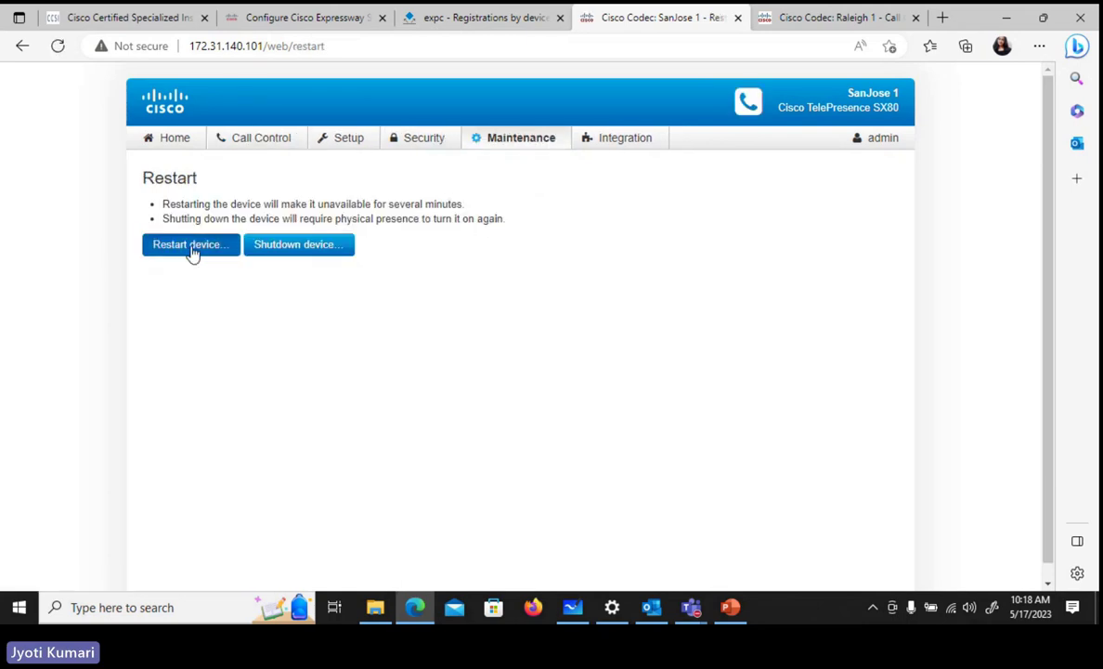
left_click(192, 249)
left_click(719, 171)
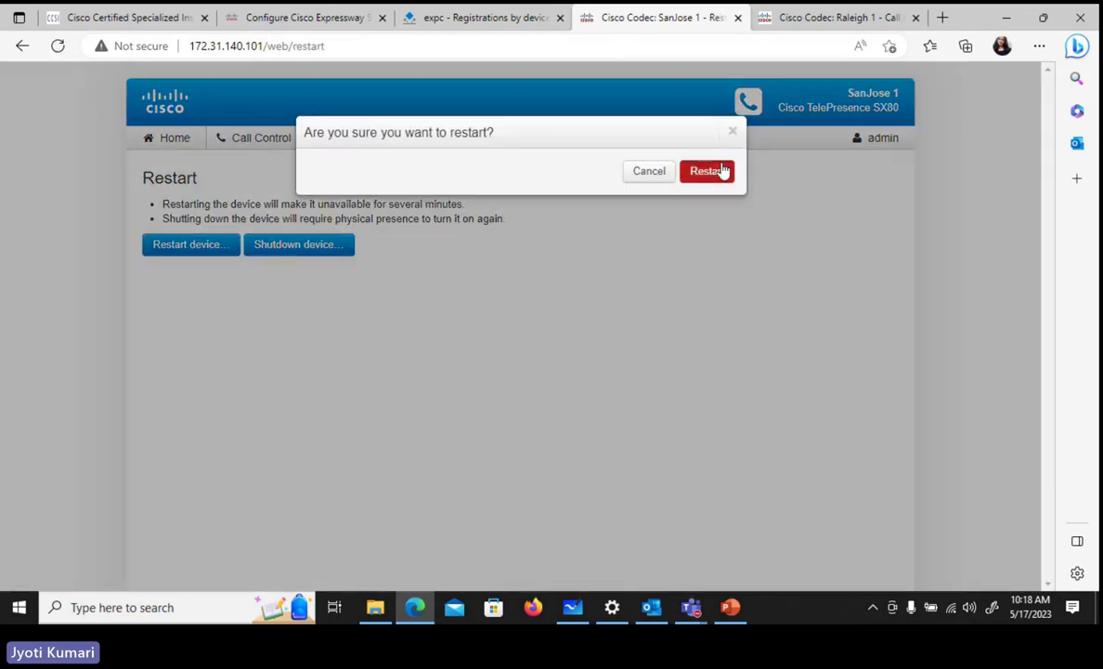
- Restart the Raleigh 1 codec too, then go back to Expressway-C
left_click(791, 18)
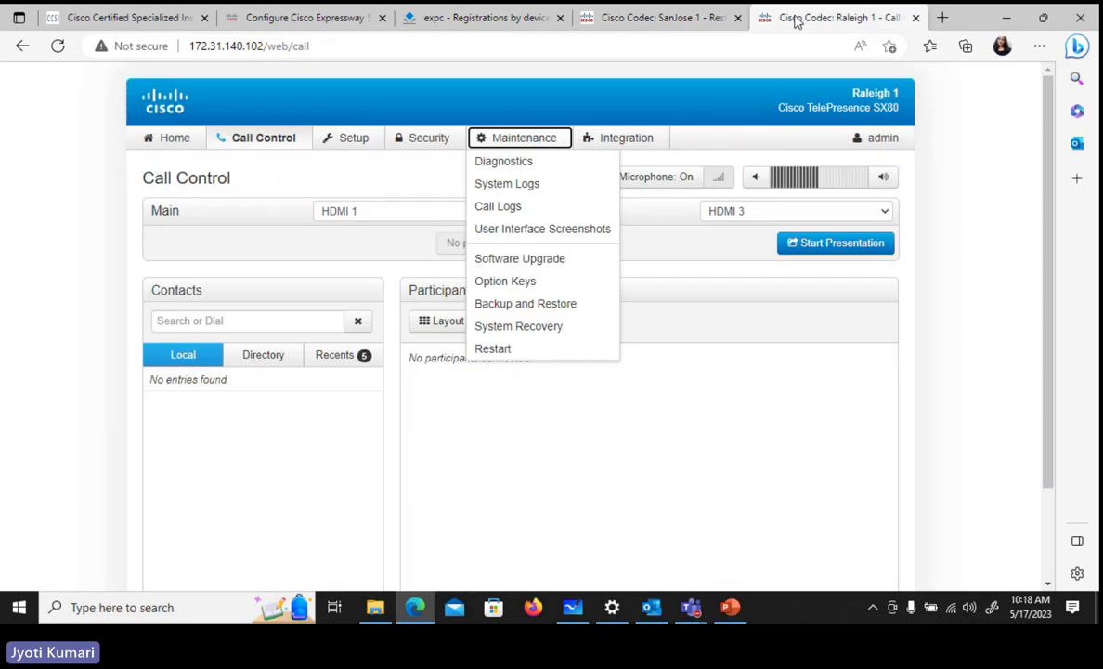
left_click(548, 351)
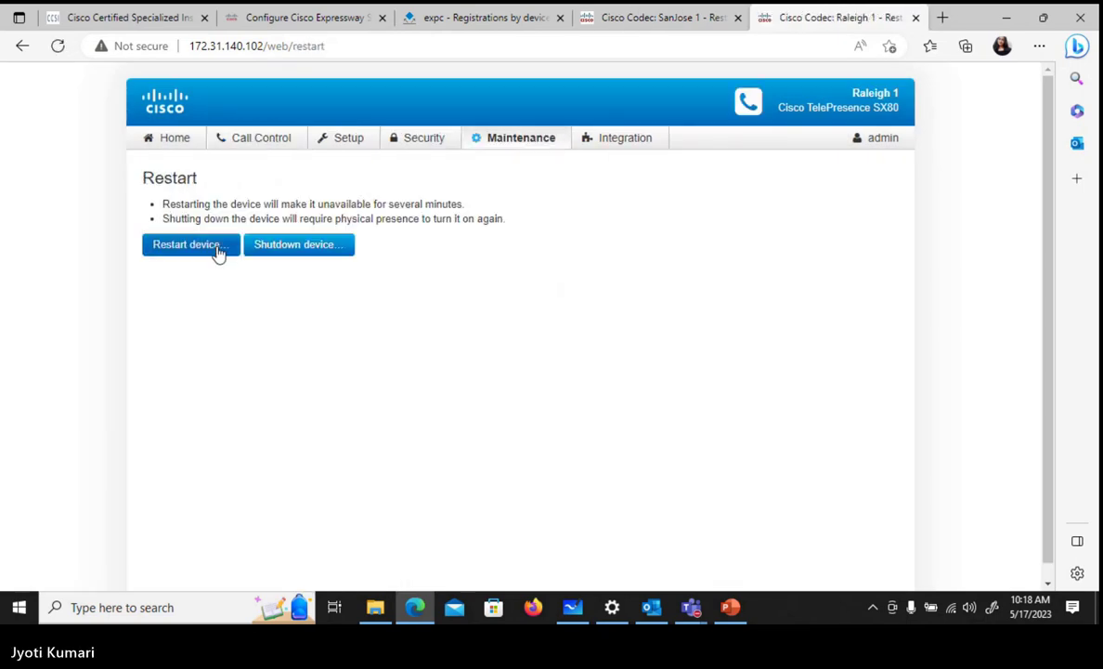
left_click(219, 248)
left_click(707, 172)
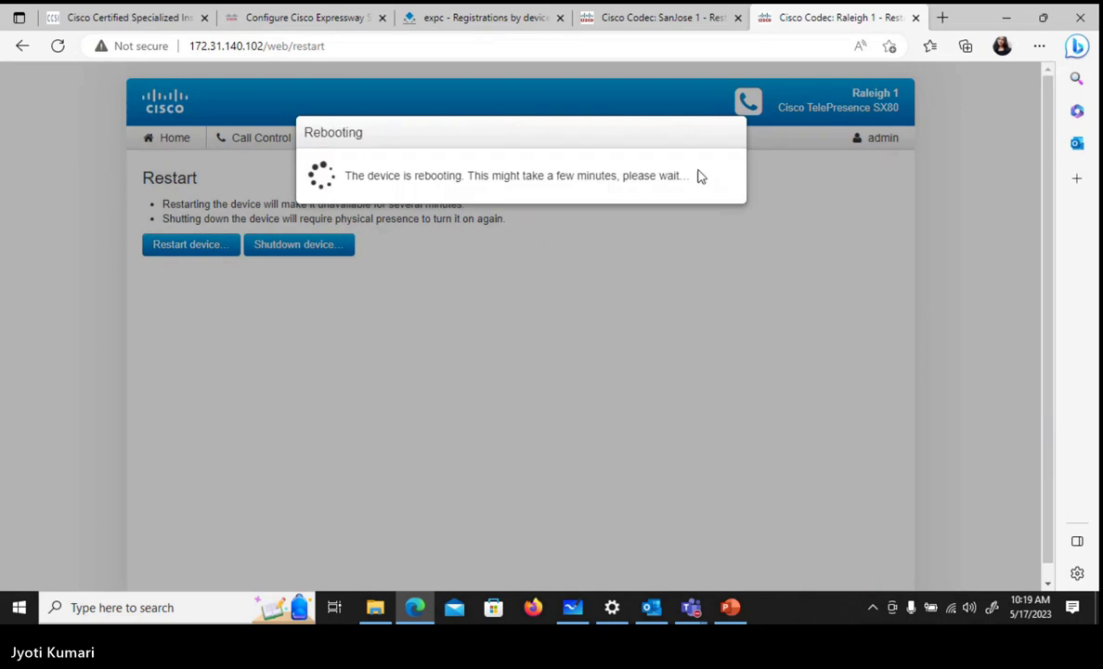
left_click(427, 17)
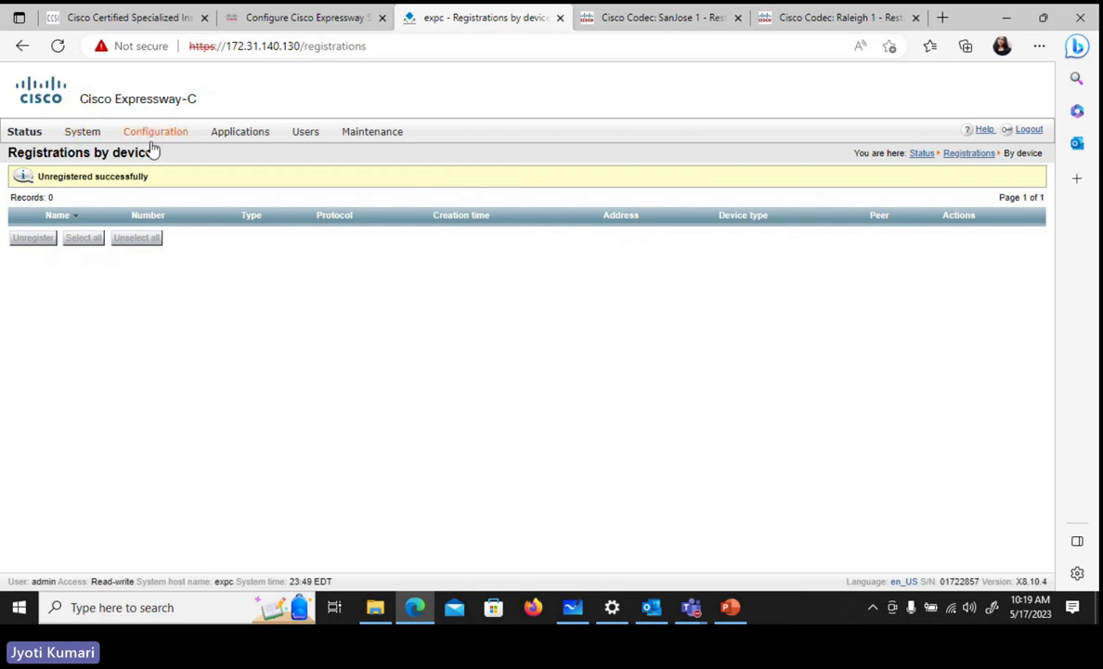
- Open the Expressway-C Subzones list under Configuration > Local Zone
mouse_move(149, 136)
mouse_move(190, 237)
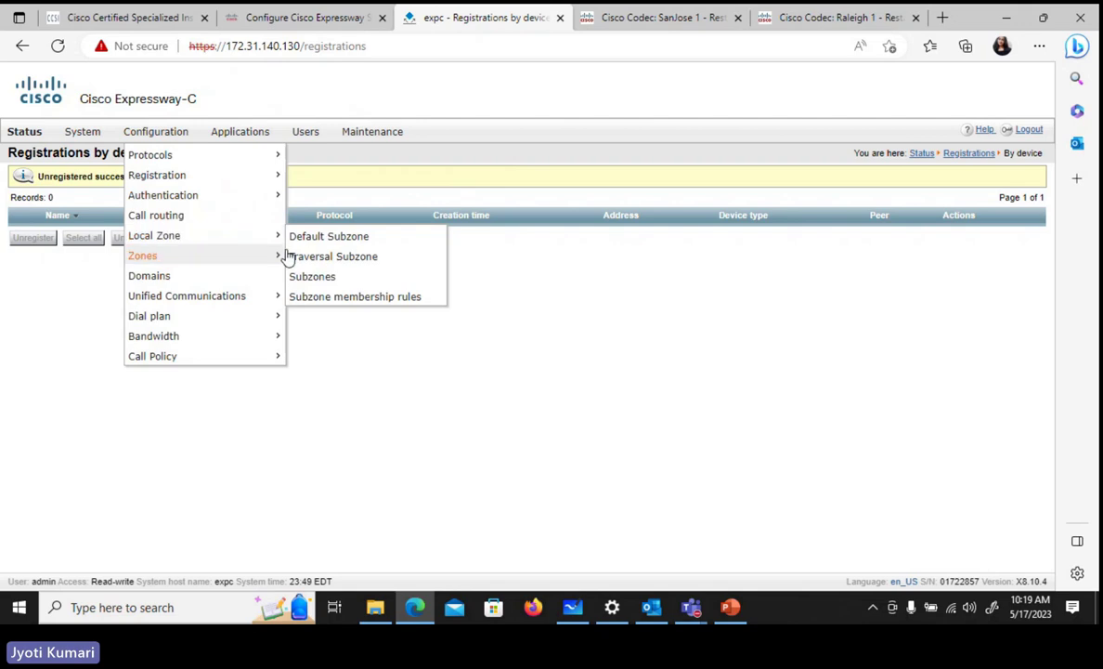
left_click(319, 283)
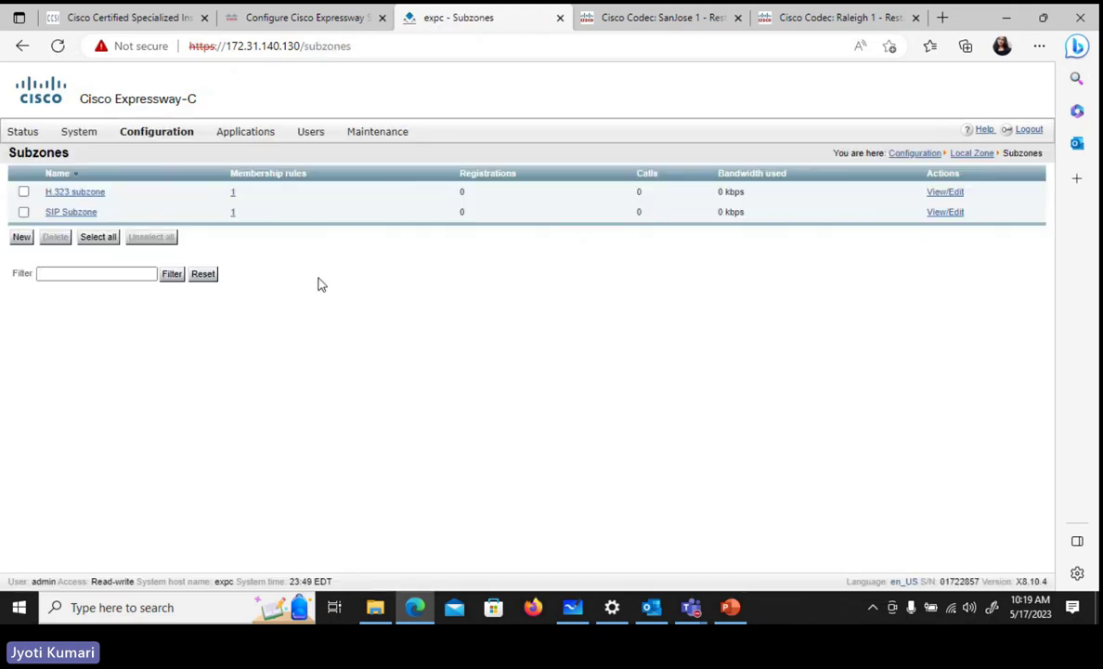
- Check the rebooting SanJose 1 codec twice, returning to the Subzones list each time
left_click(637, 12)
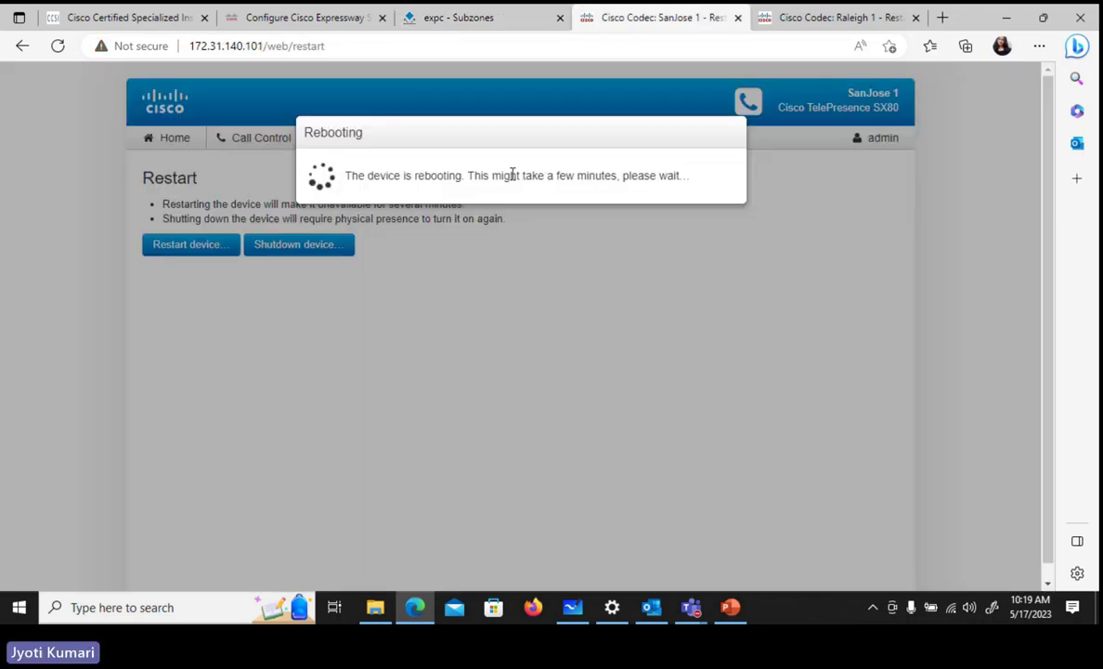
left_click(461, 19)
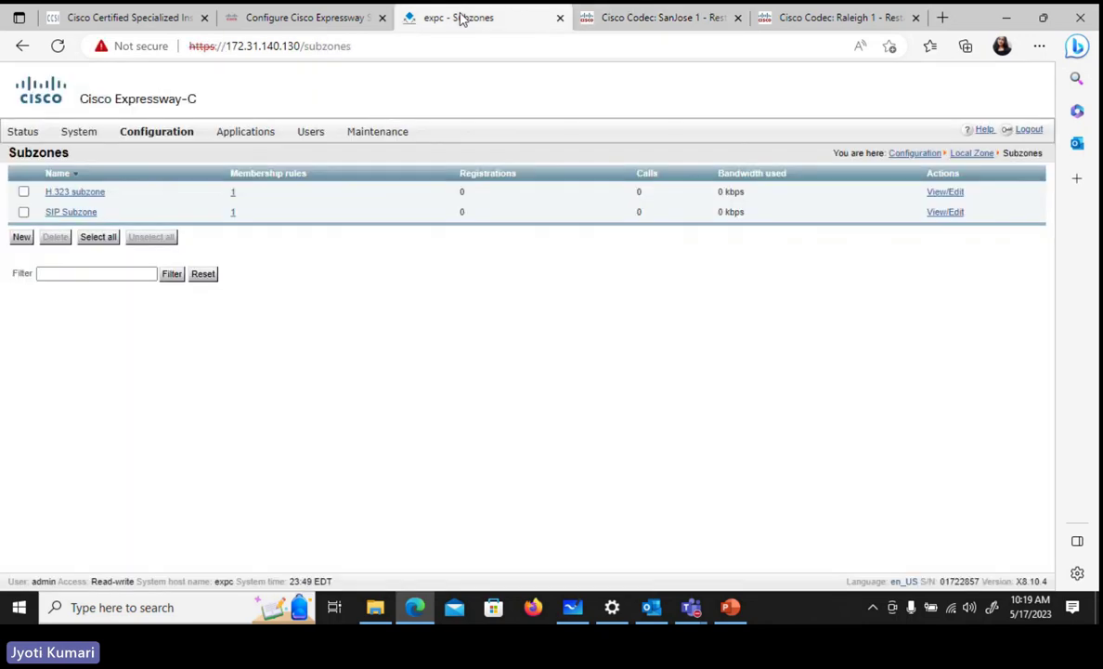
left_click(637, 20)
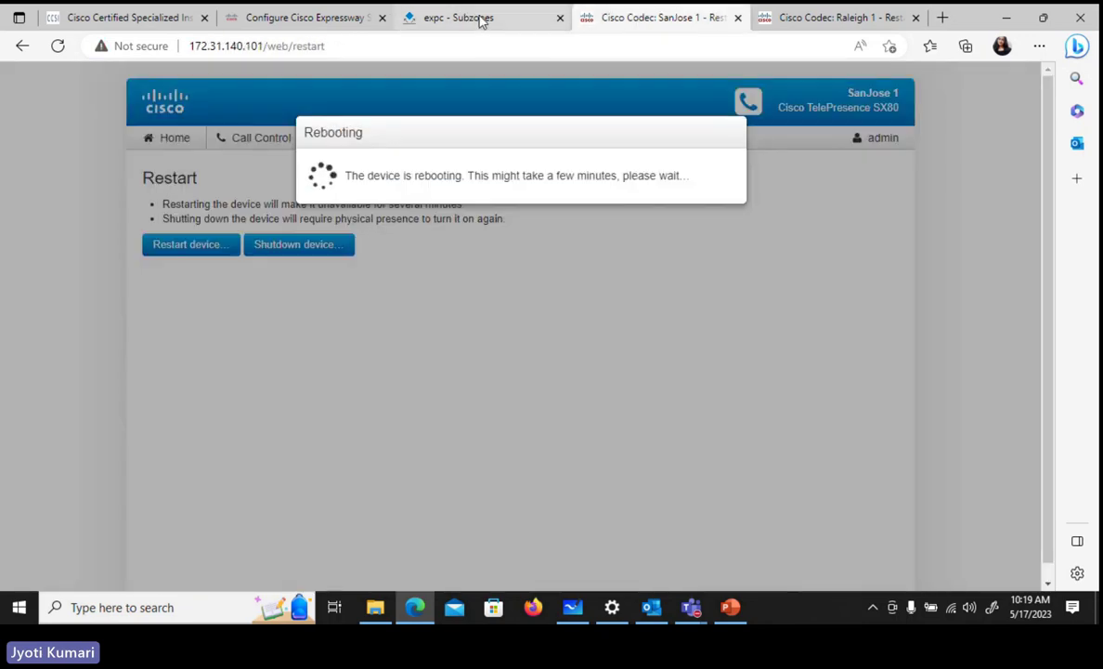
left_click(481, 19)
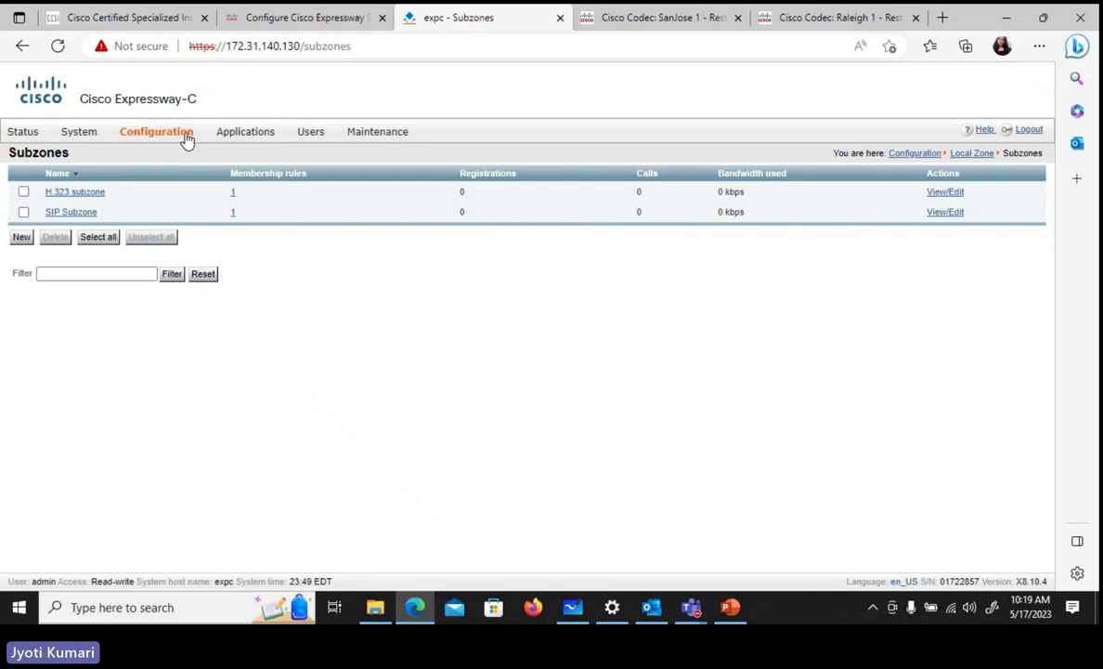
- Delete credentials 4111 and 4112 from the local authentication database
mouse_move(185, 138)
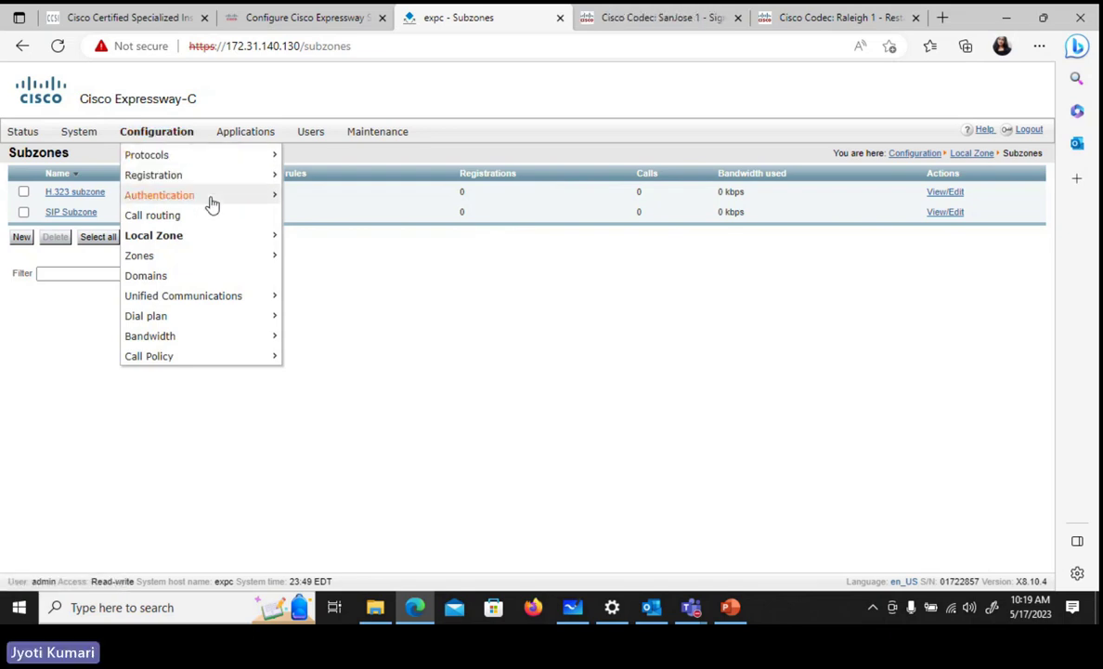
mouse_move(279, 203)
mouse_move(320, 231)
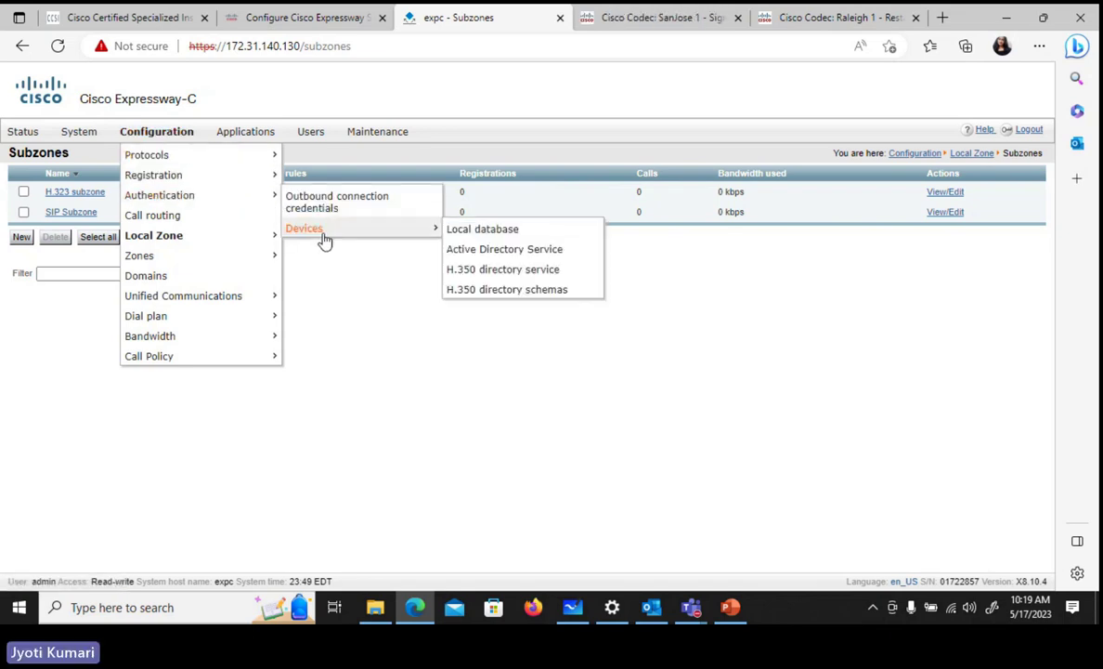
left_click(474, 232)
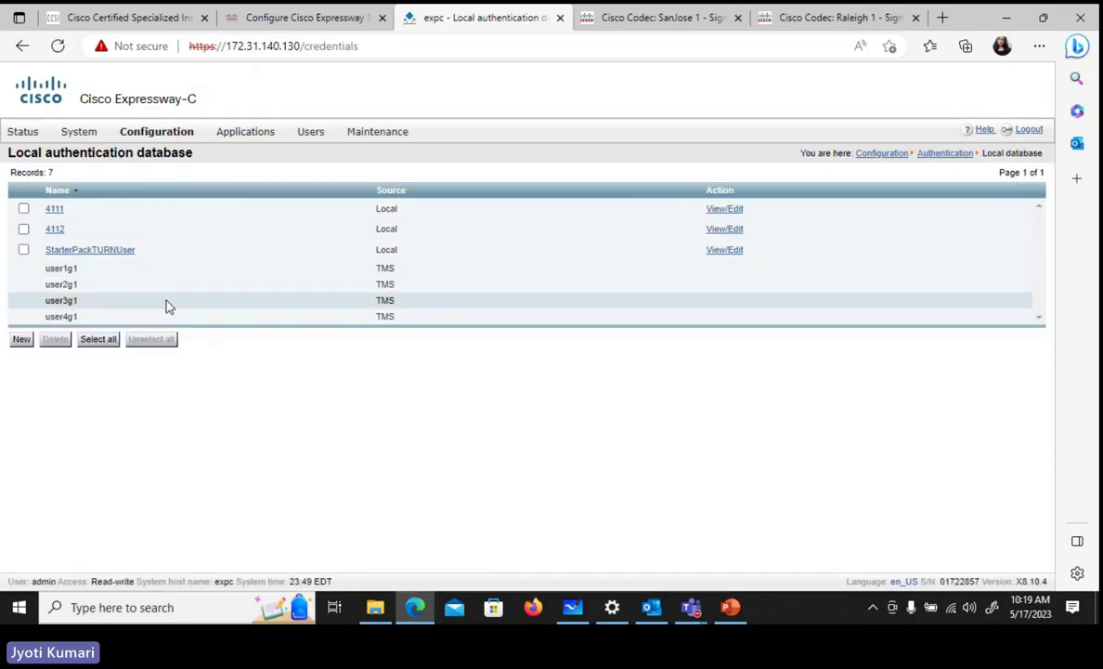
left_click(24, 208)
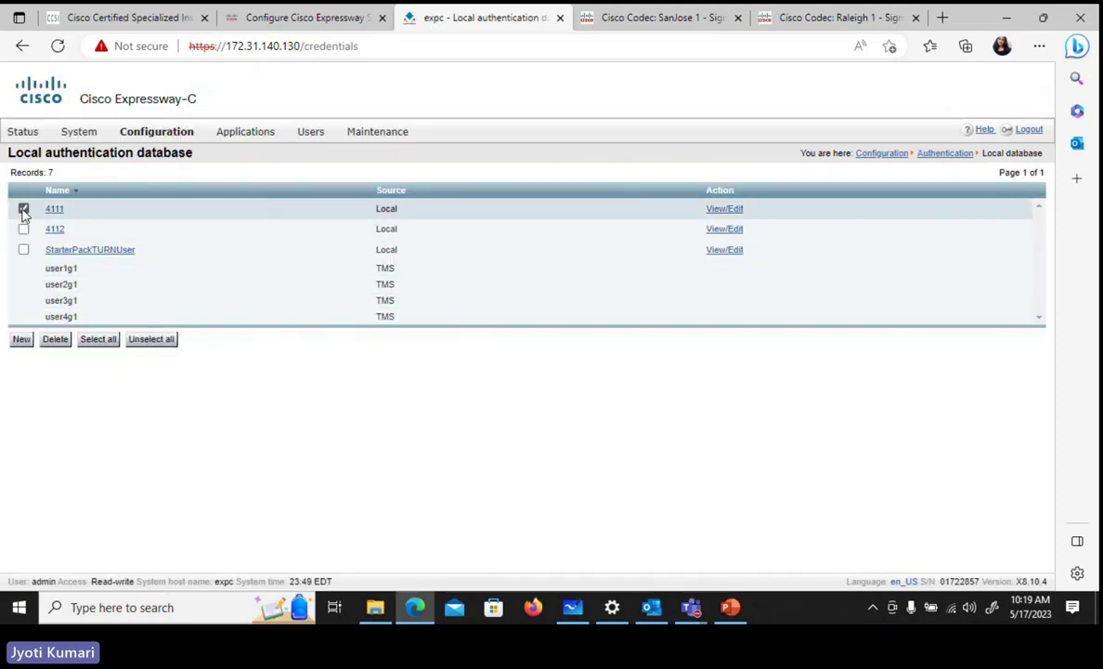
left_click(24, 228)
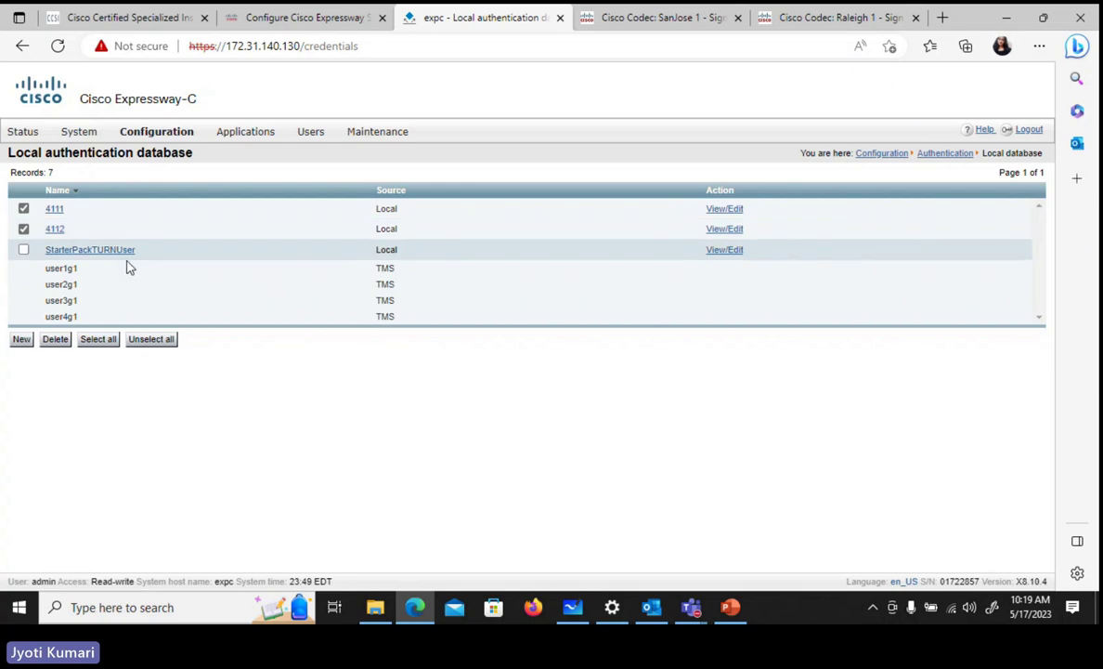
left_click(55, 340)
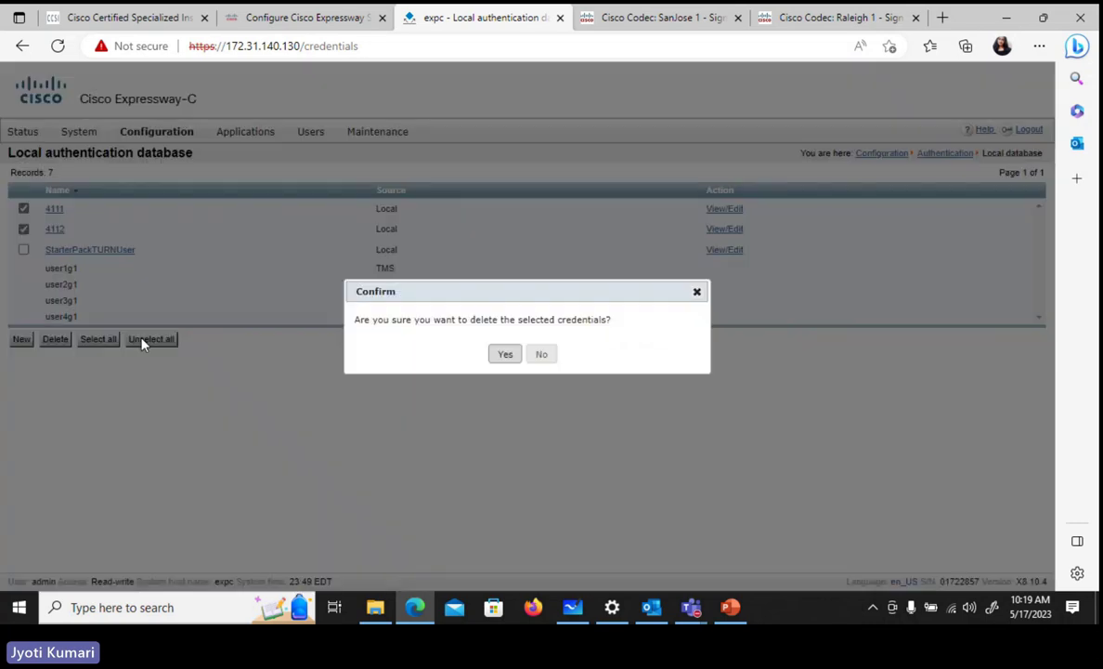
left_click(505, 354)
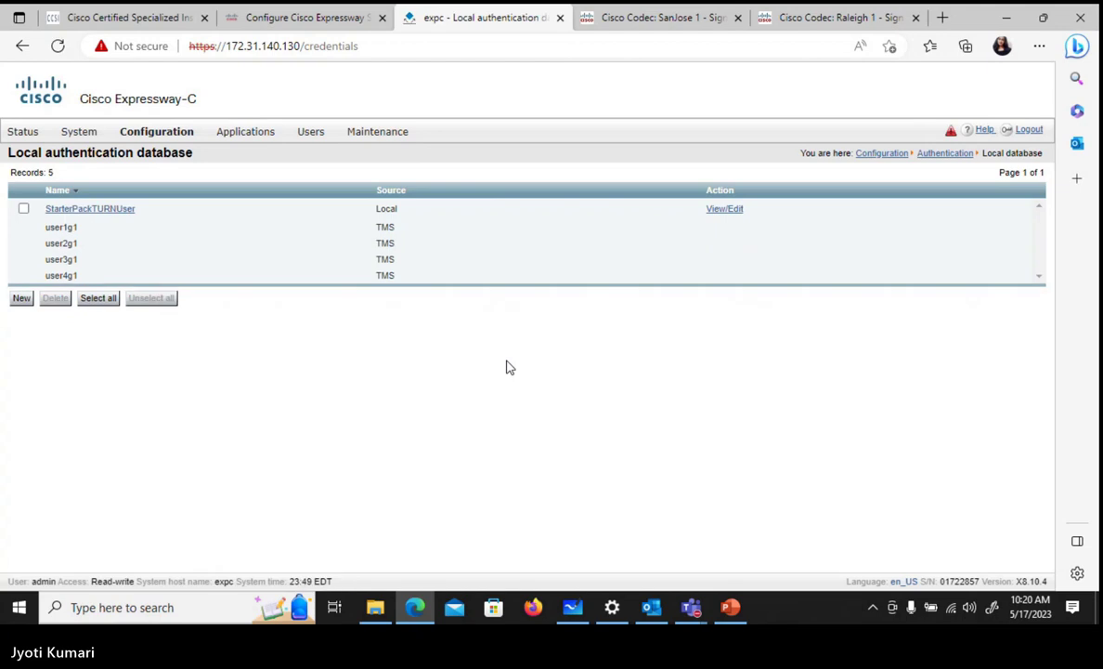
left_click(20, 299)
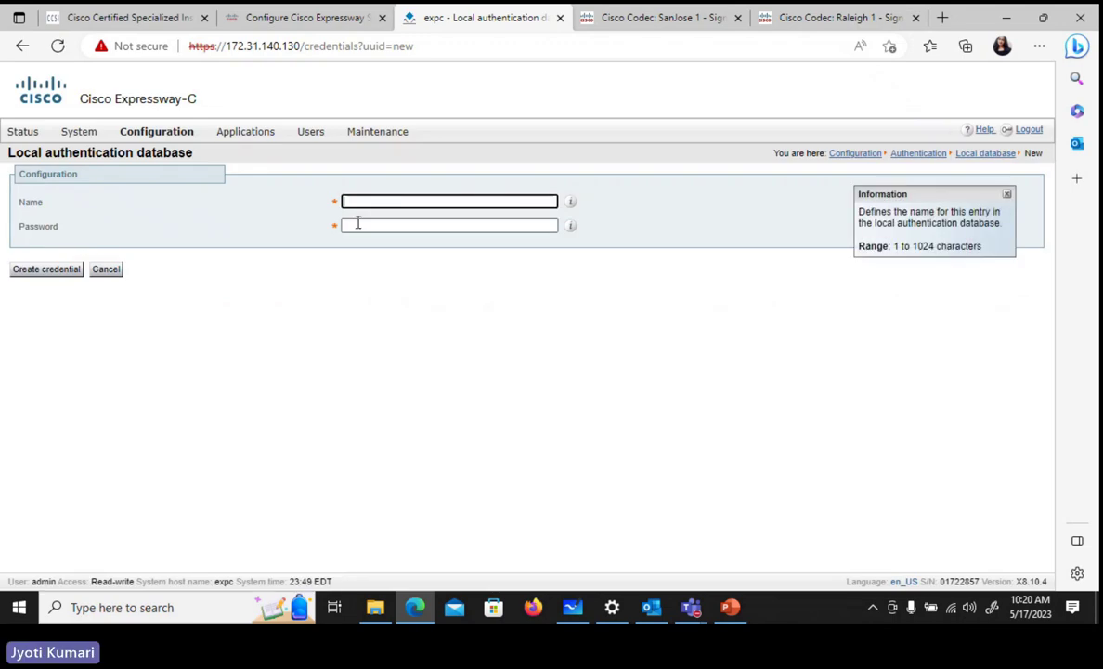
- Create local credential 4111 with its password
type("411")
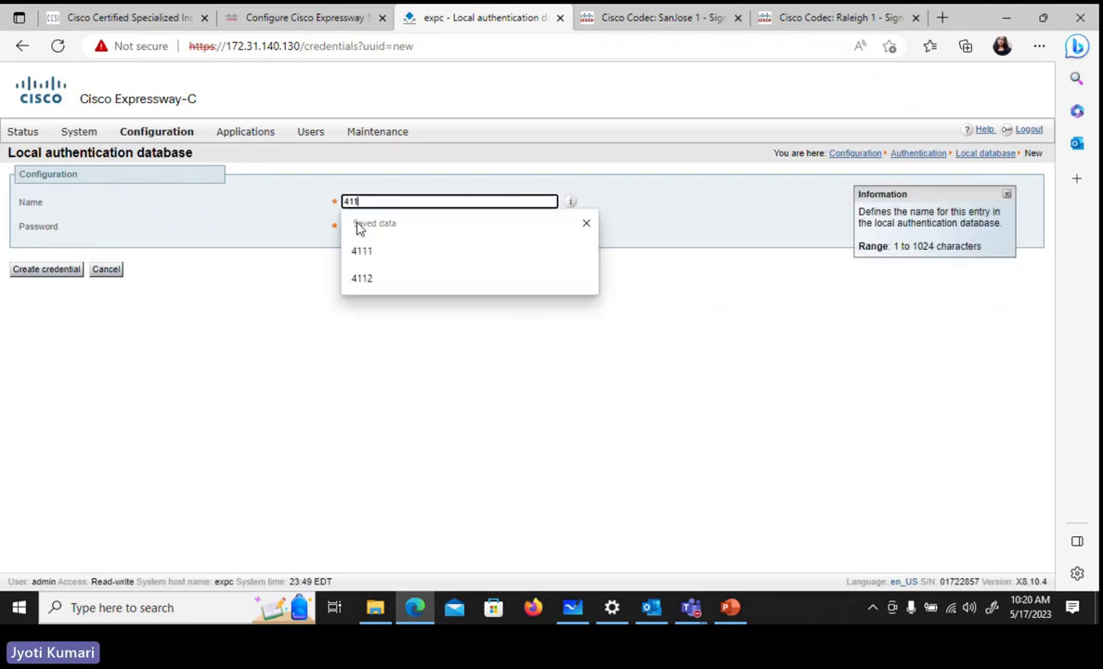
type("1")
left_click(364, 227)
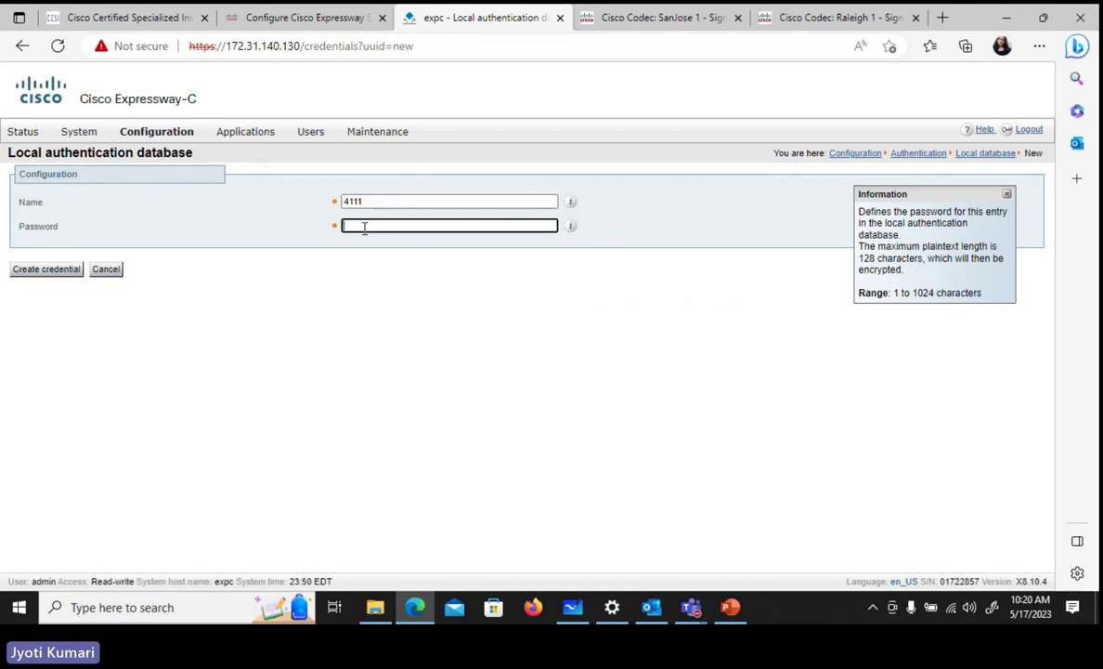
type("cisco")
left_click(71, 270)
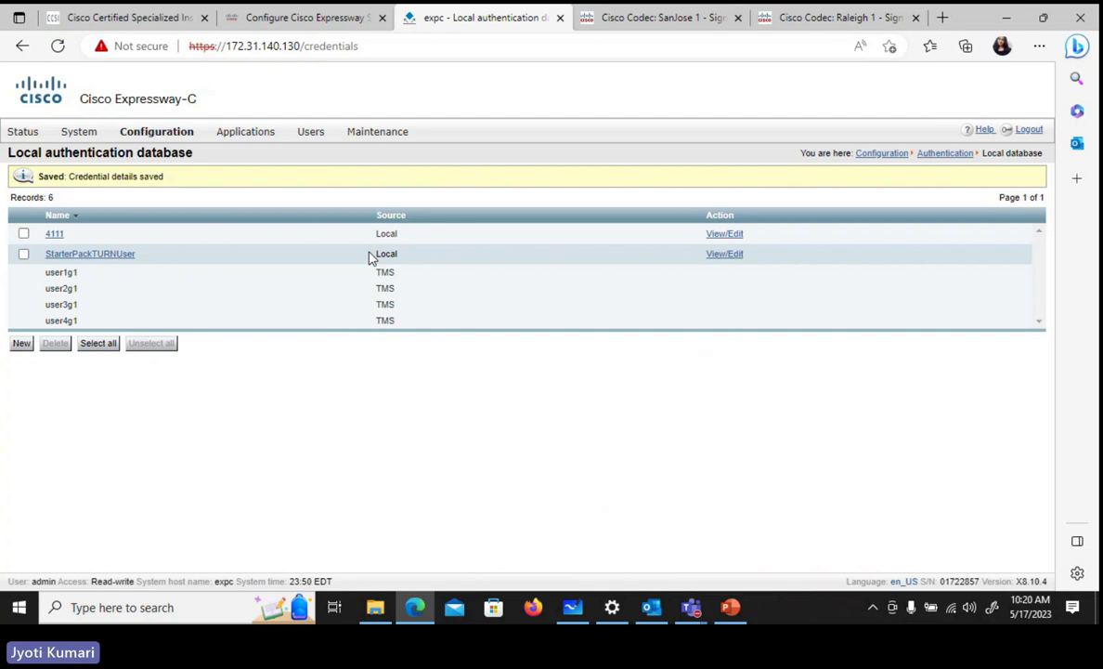
- Add a second local credential, 4112, with its own password
left_click(22, 343)
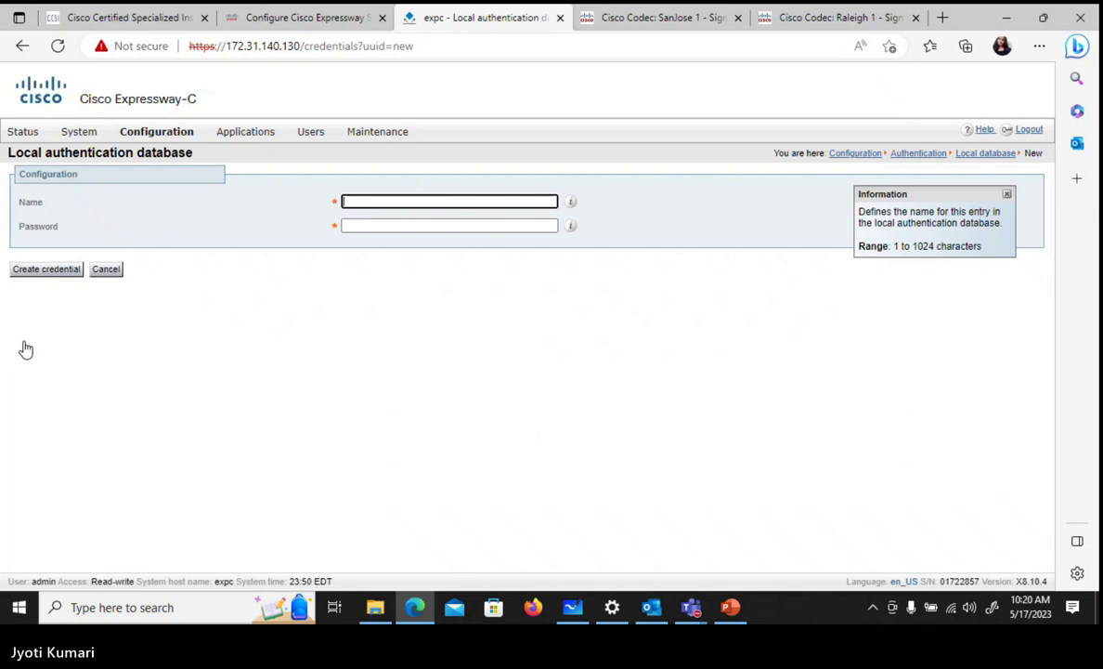
type("41")
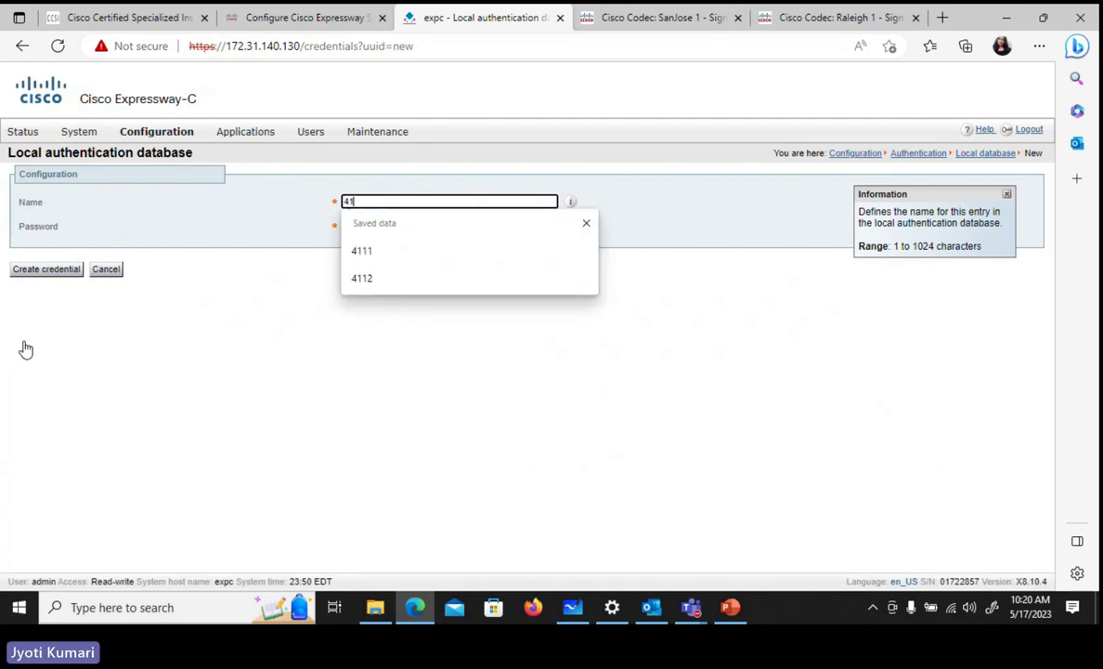
type("12")
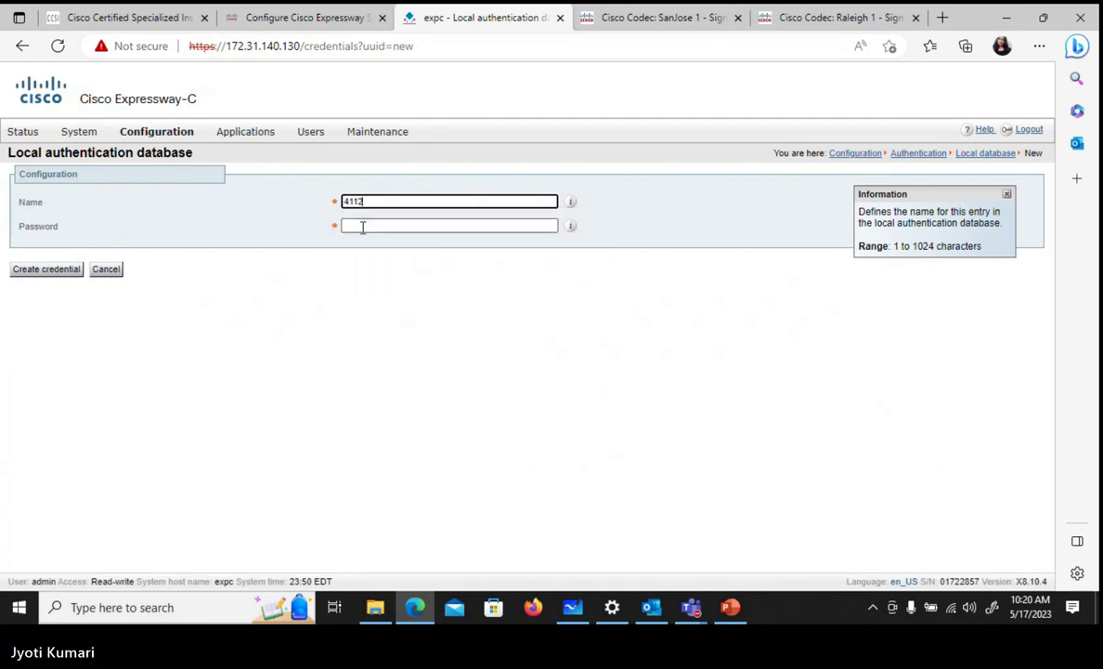
left_click(362, 226)
type("123456")
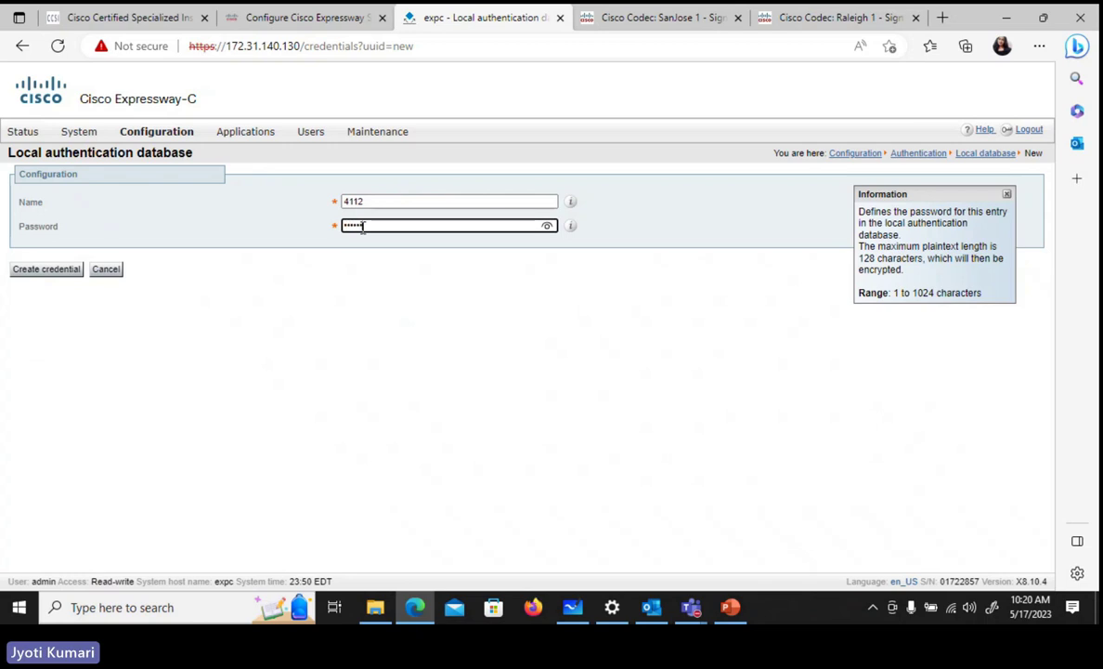
left_click(67, 270)
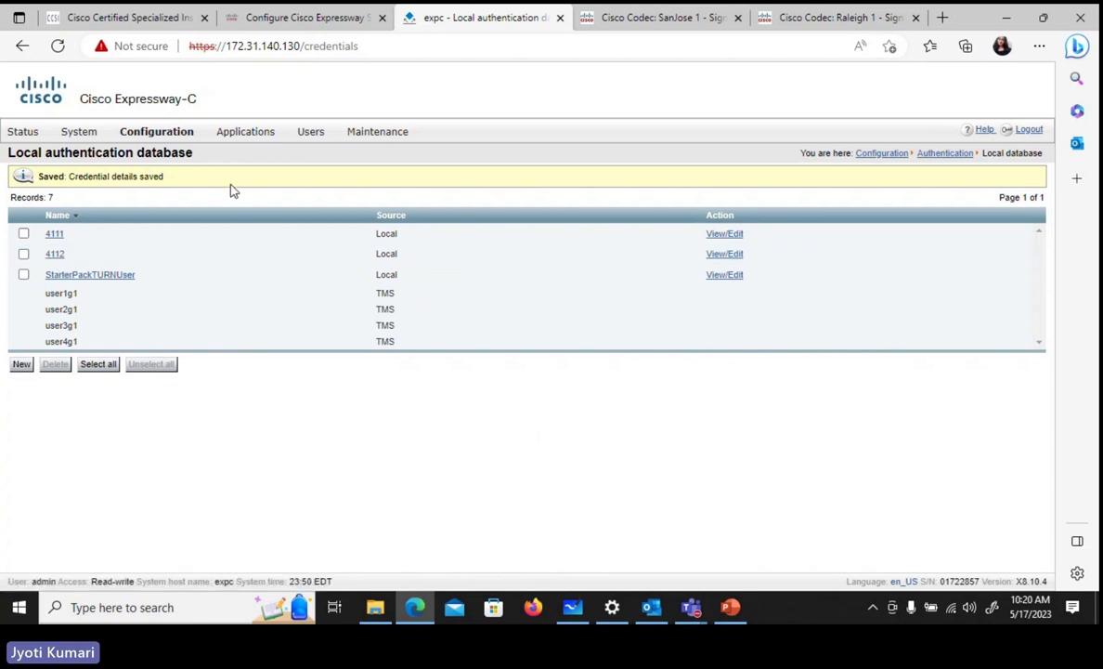
- Sign in to the SanJose 1 codec with the admin username and its passphrase
left_click(637, 18)
type("admin")
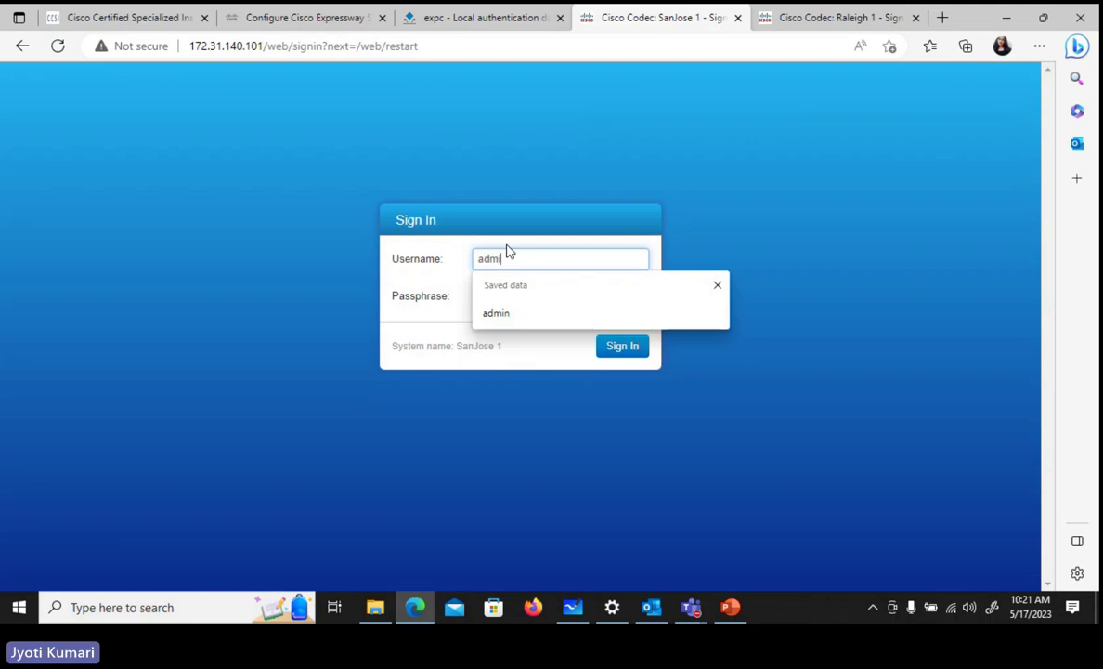
key("Tab")
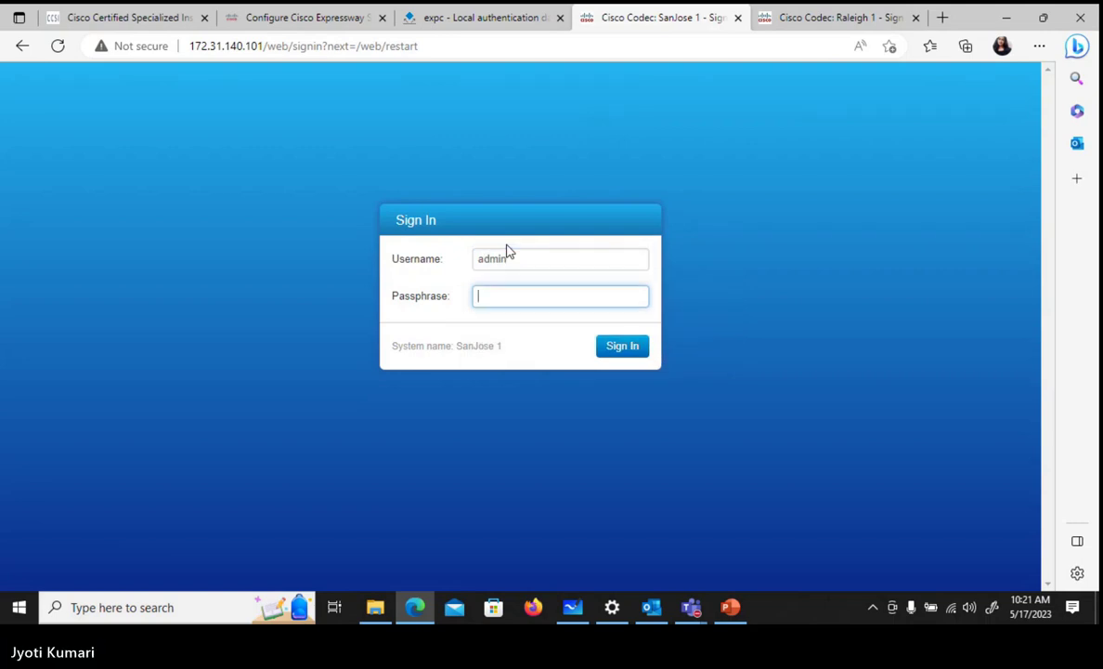
type("*")
left_click(624, 349)
- Sign in to the Raleigh 1 codec with the admin username and its passphrase
left_click(794, 18)
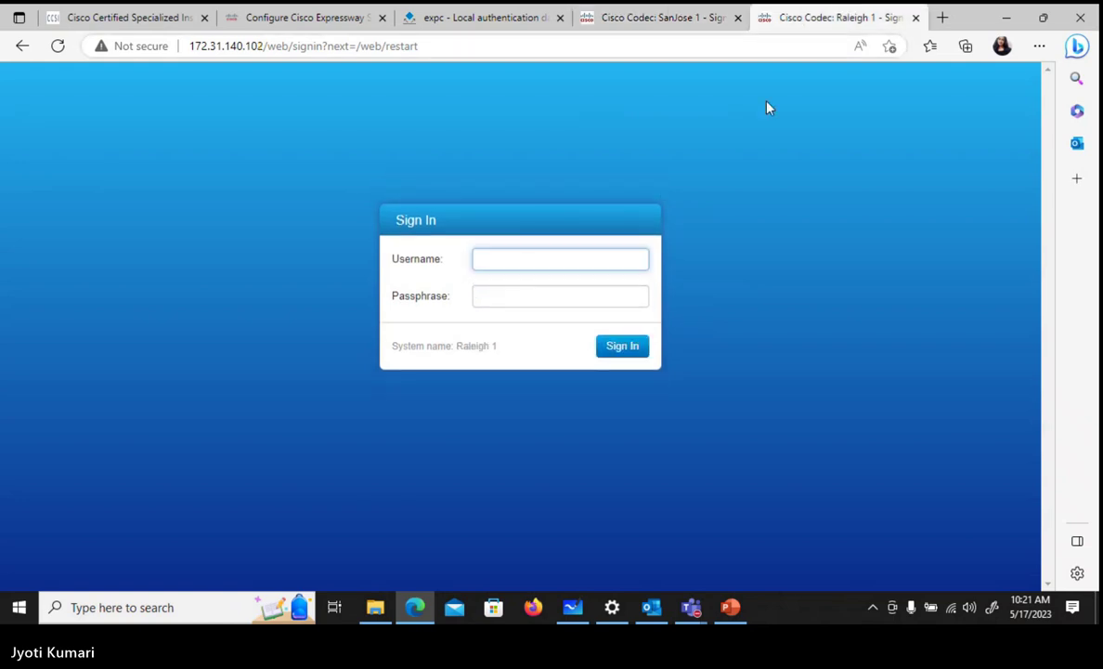
type("admin")
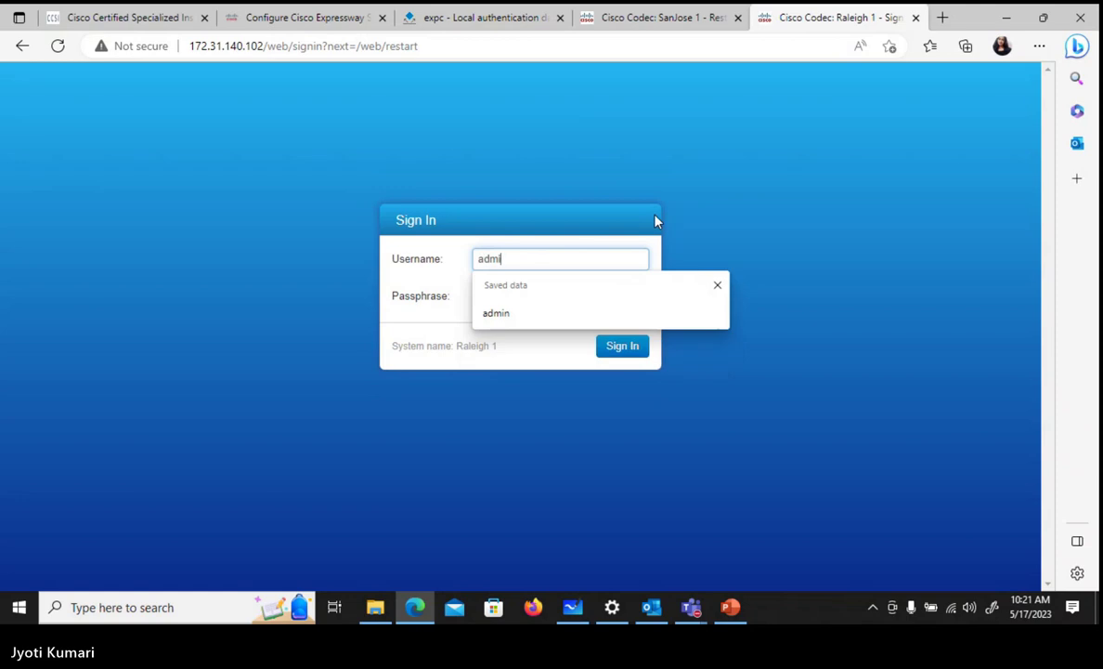
key("Tab")
type("******")
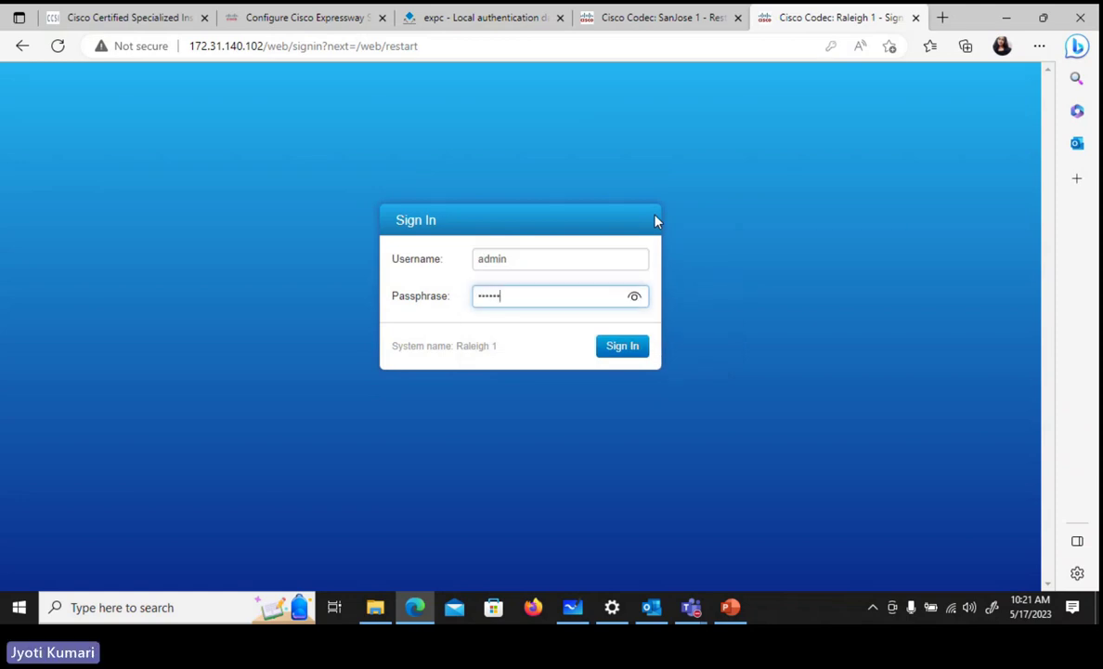
key("Return")
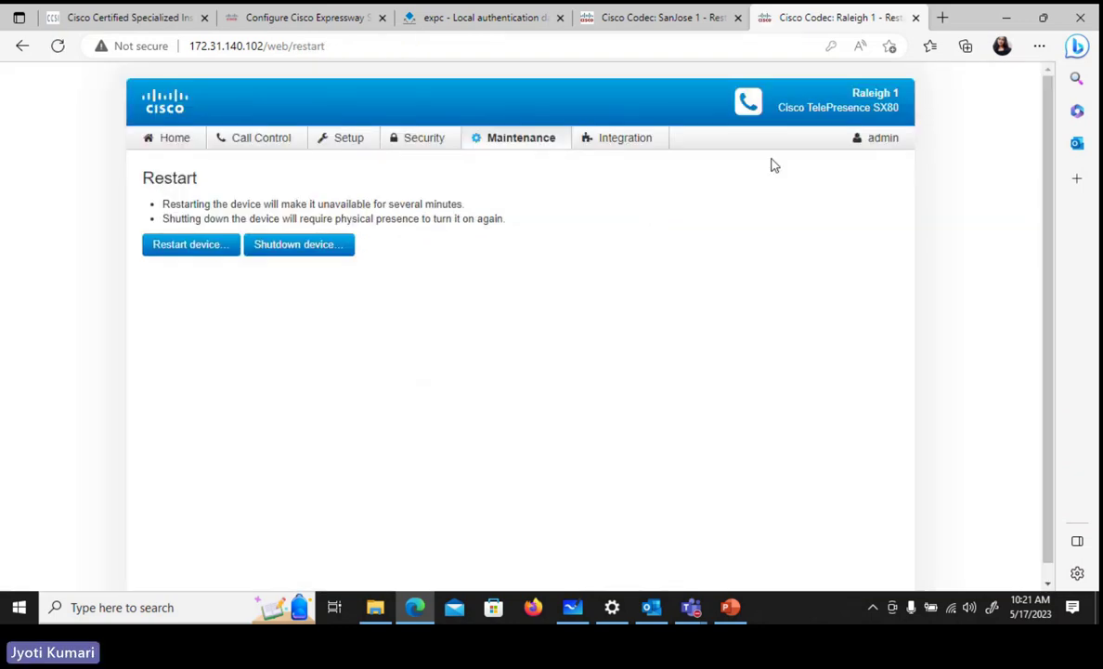
left_click(632, 17)
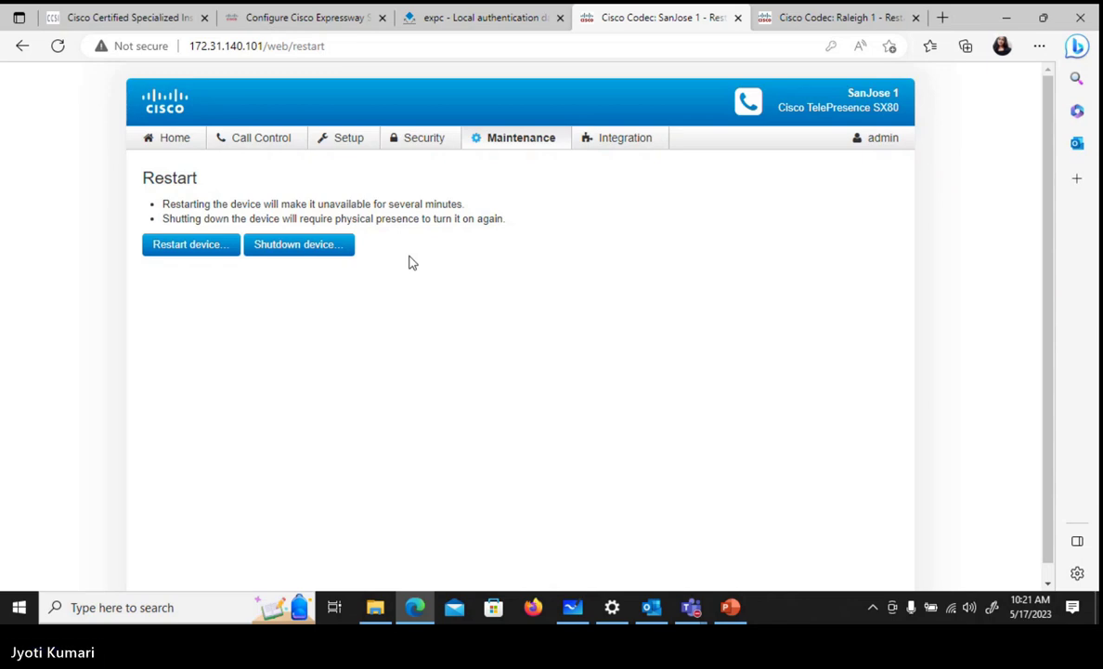
- Open SanJose 1's System Configuration, reviewing the Expressway-C Subzones list before returning
mouse_move(364, 150)
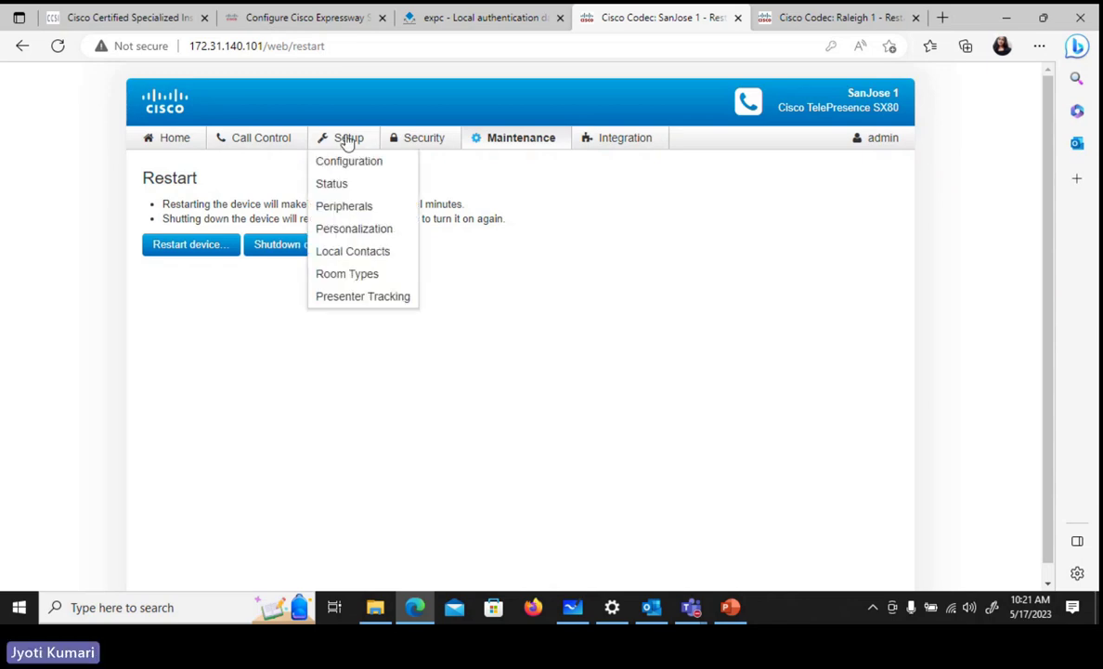
left_click(360, 165)
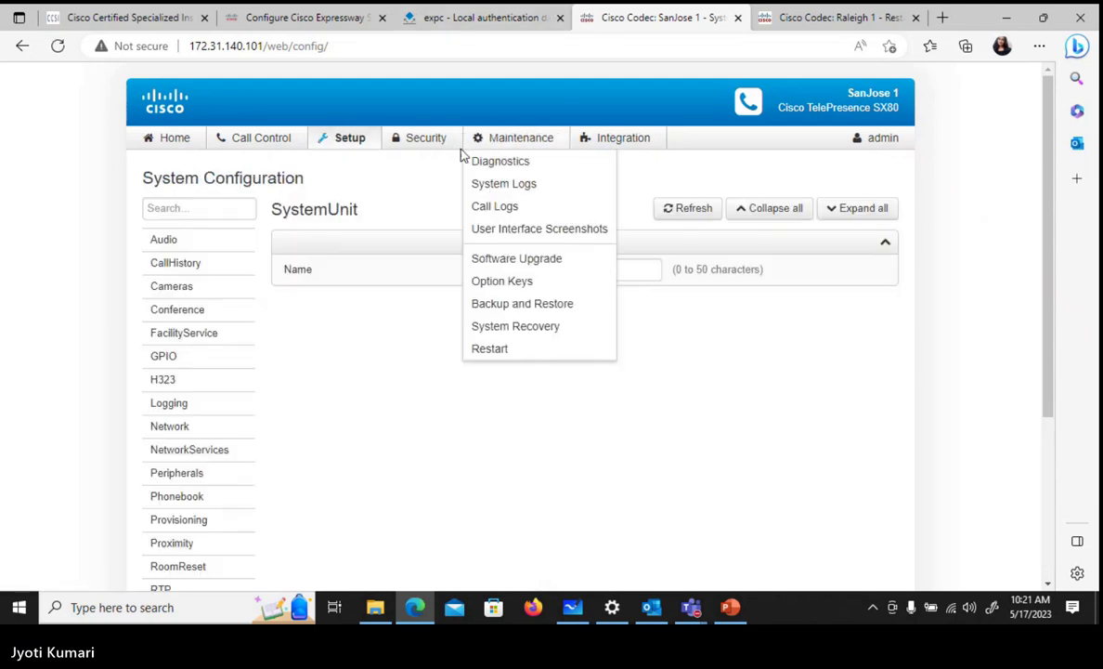
left_click(506, 19)
mouse_move(156, 130)
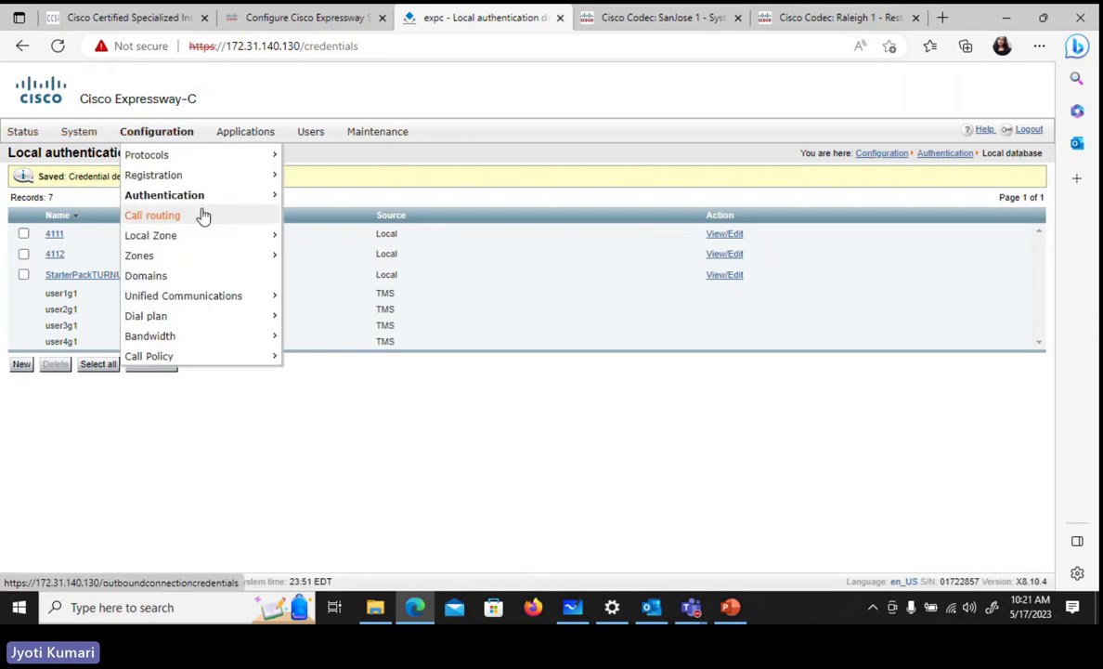
mouse_move(219, 236)
left_click(316, 278)
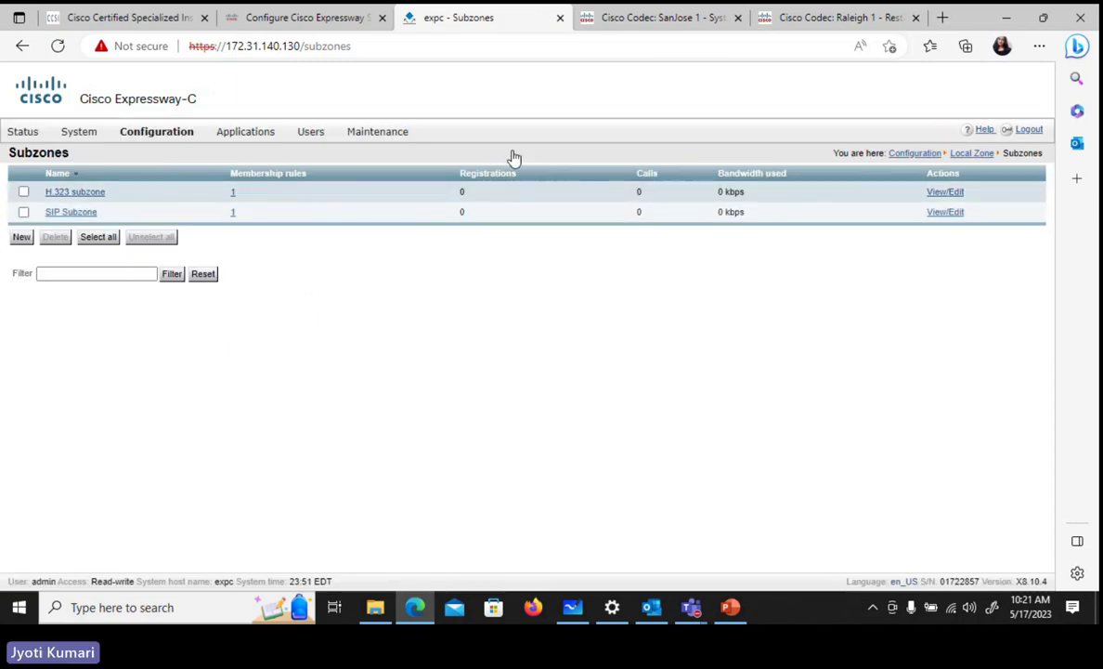
left_click(659, 17)
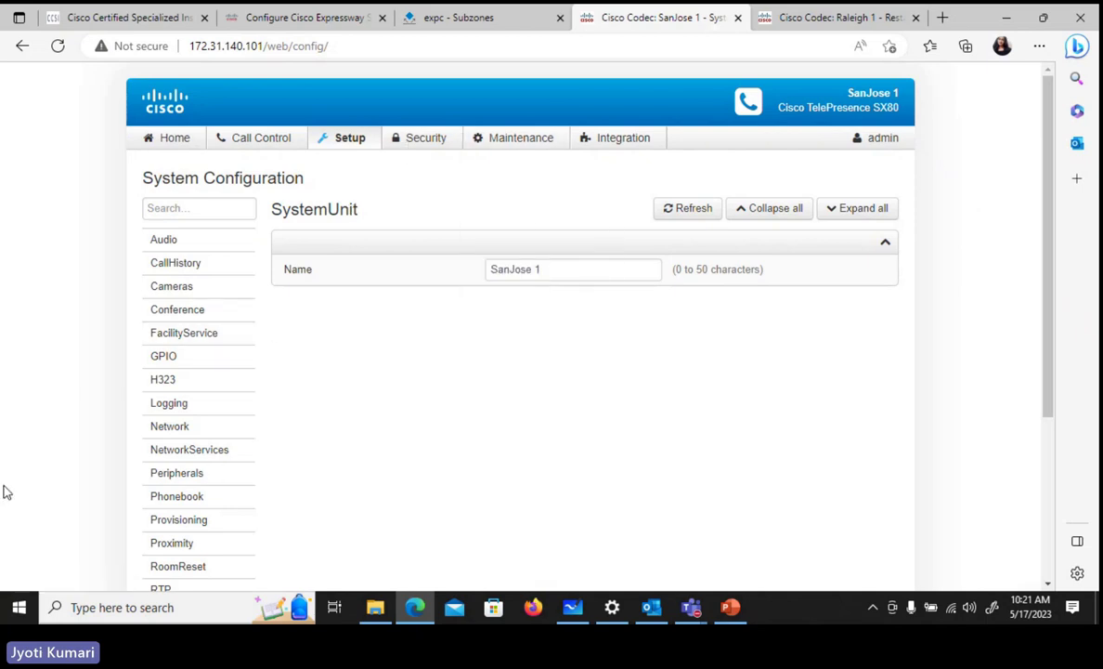
- On SanJose 1, save SIP authentication user name 4111 and its password
scroll(6, 491, "down", 5)
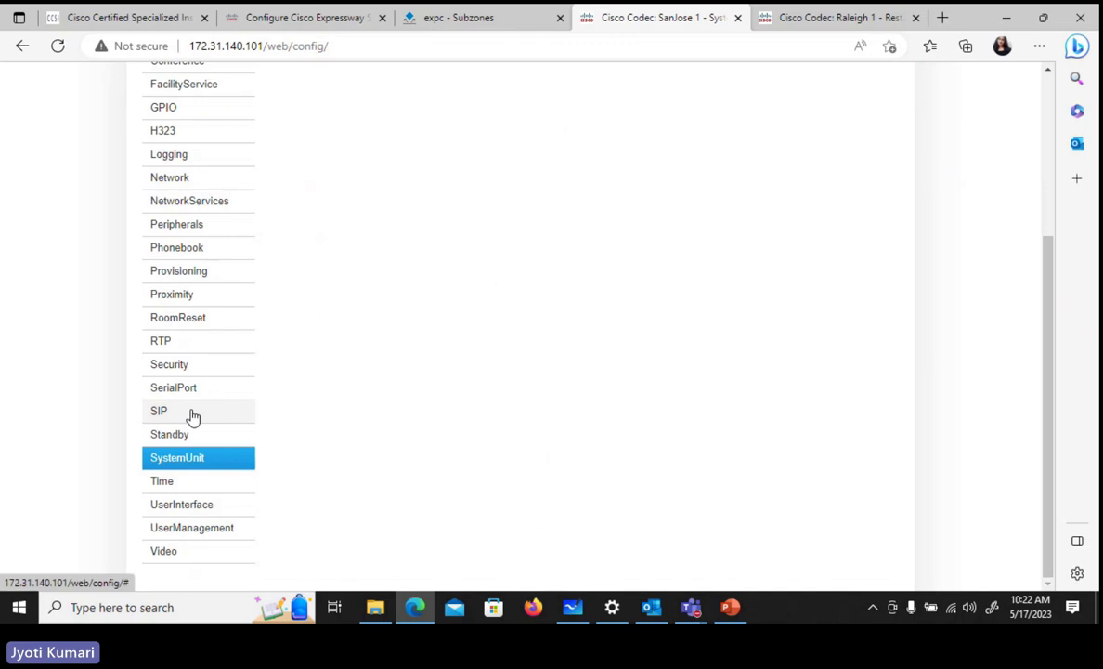
left_click(159, 411)
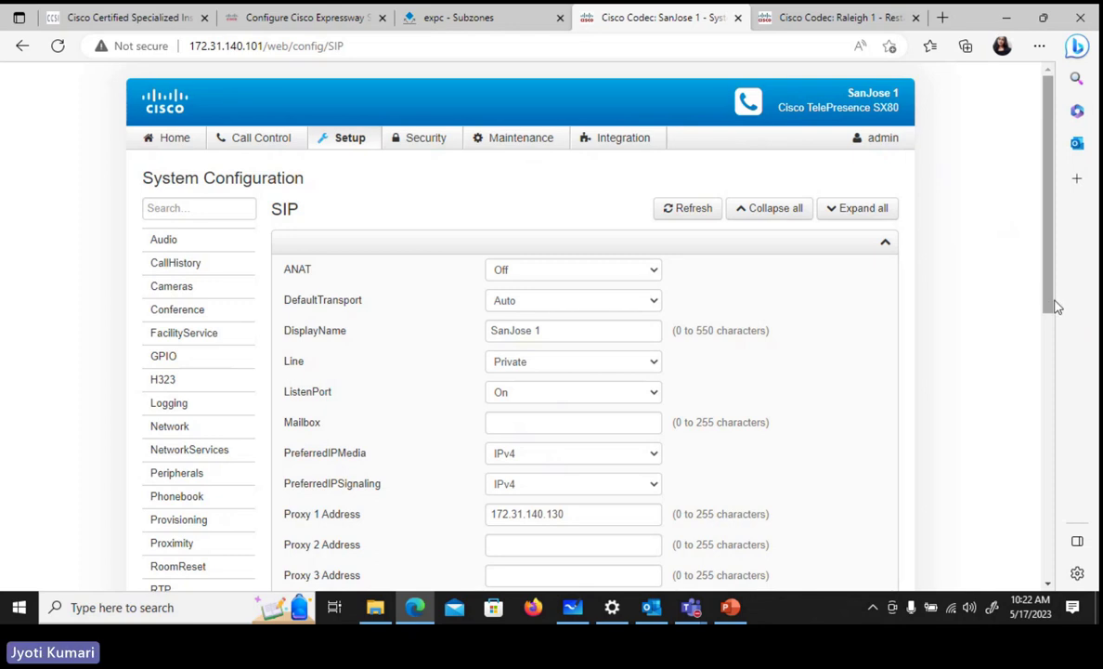
left_click_drag(1054, 306, 1064, 472)
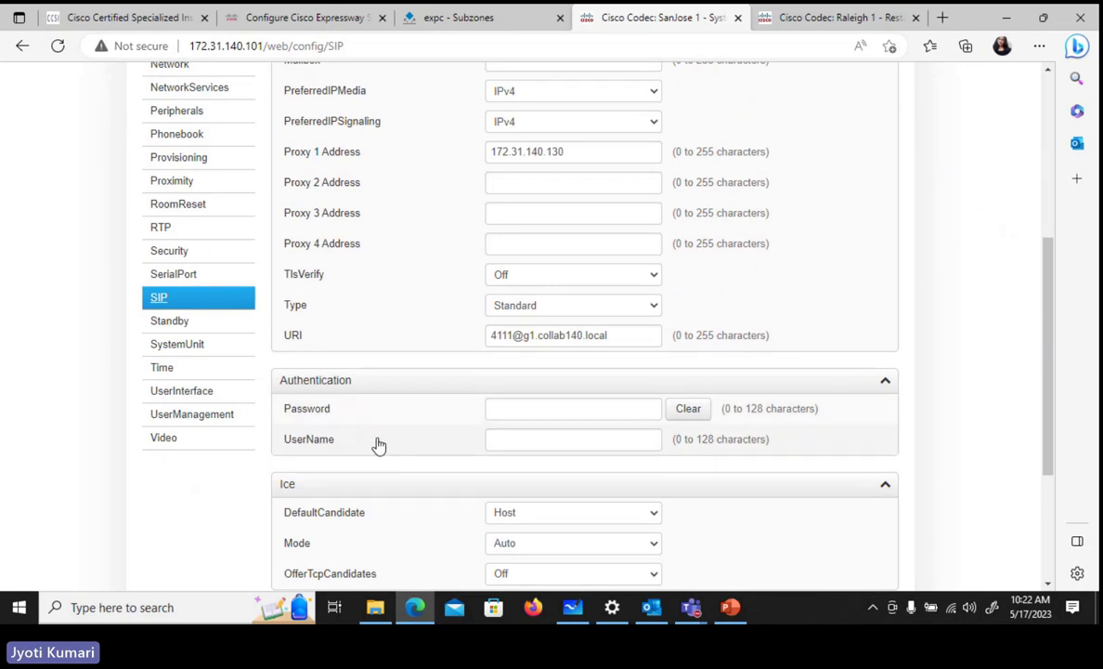
left_click(525, 439)
type("4111")
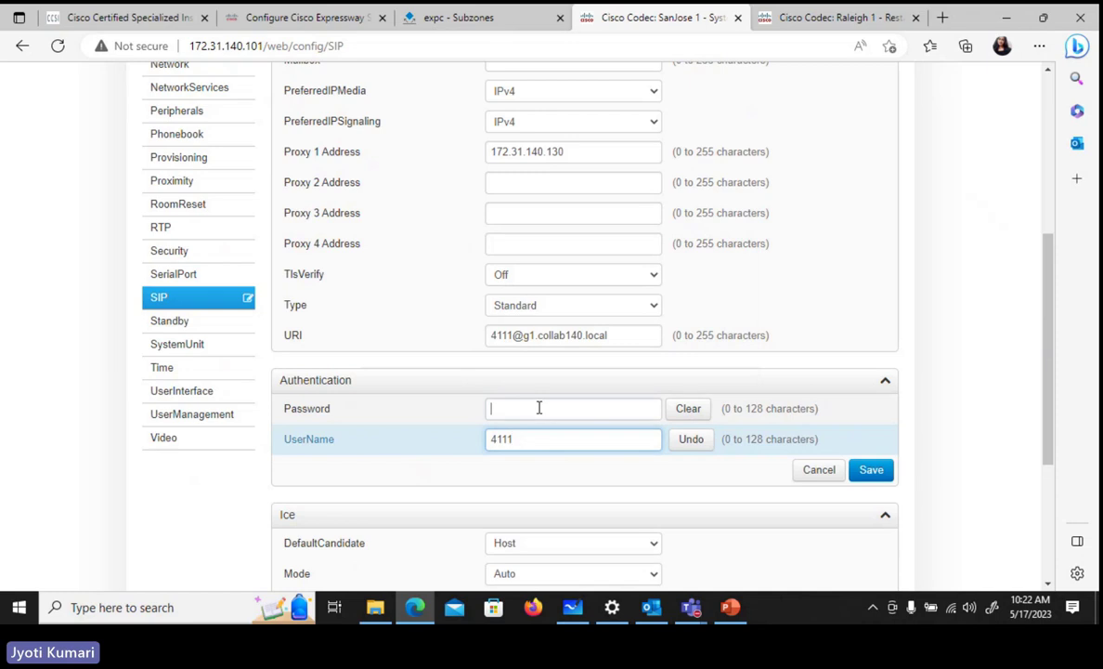
type("1")
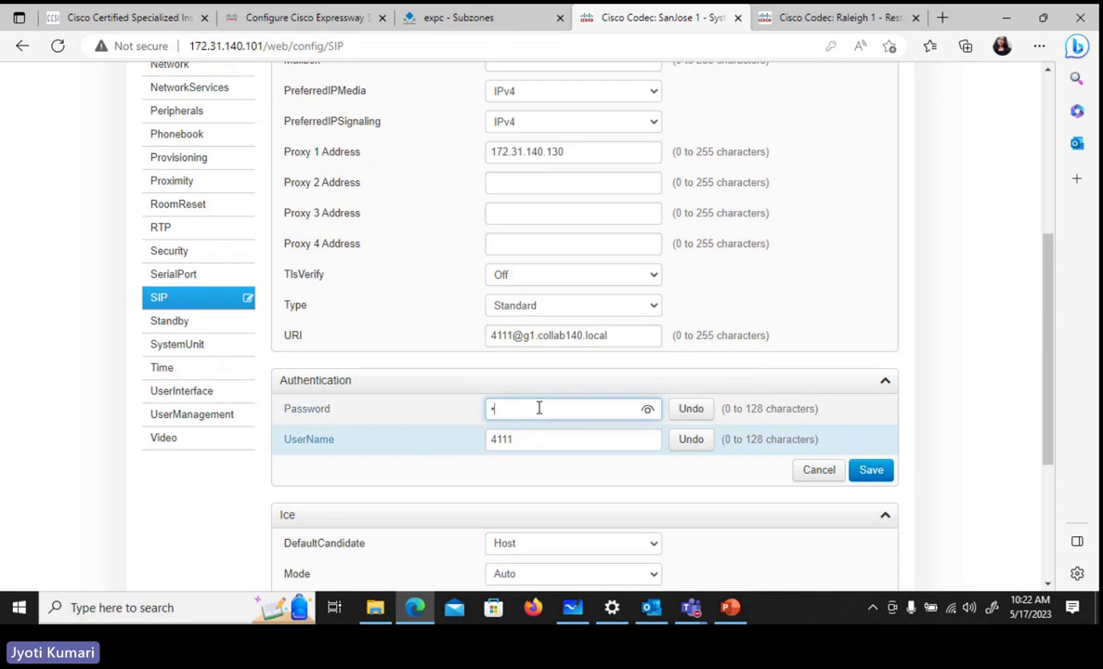
type("1")
left_click(871, 470)
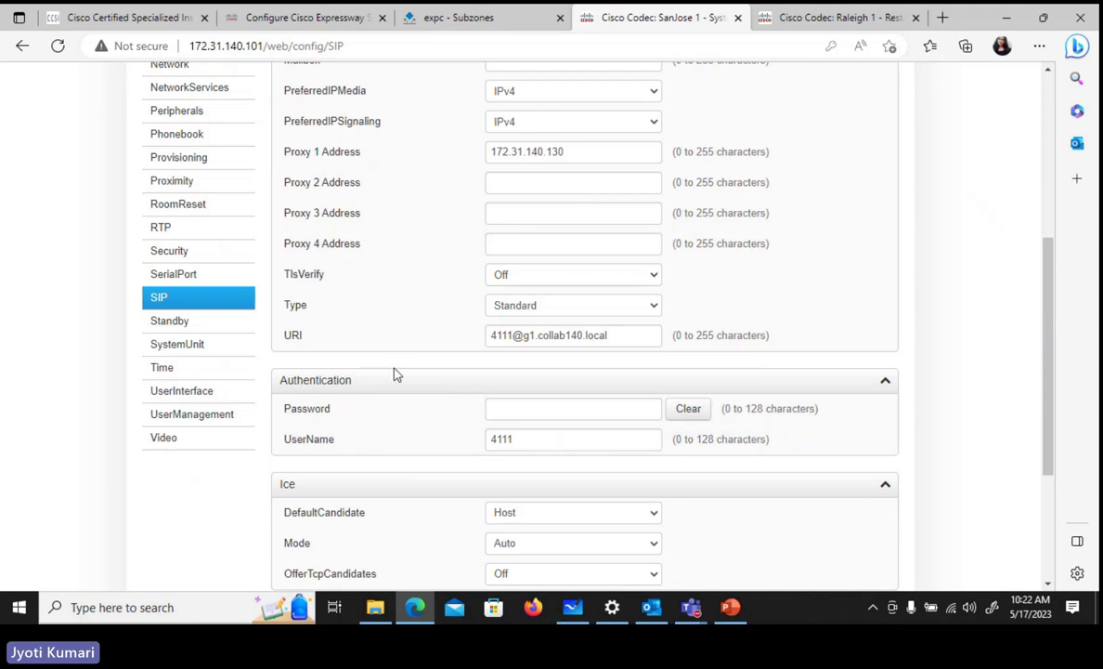
left_click(790, 18)
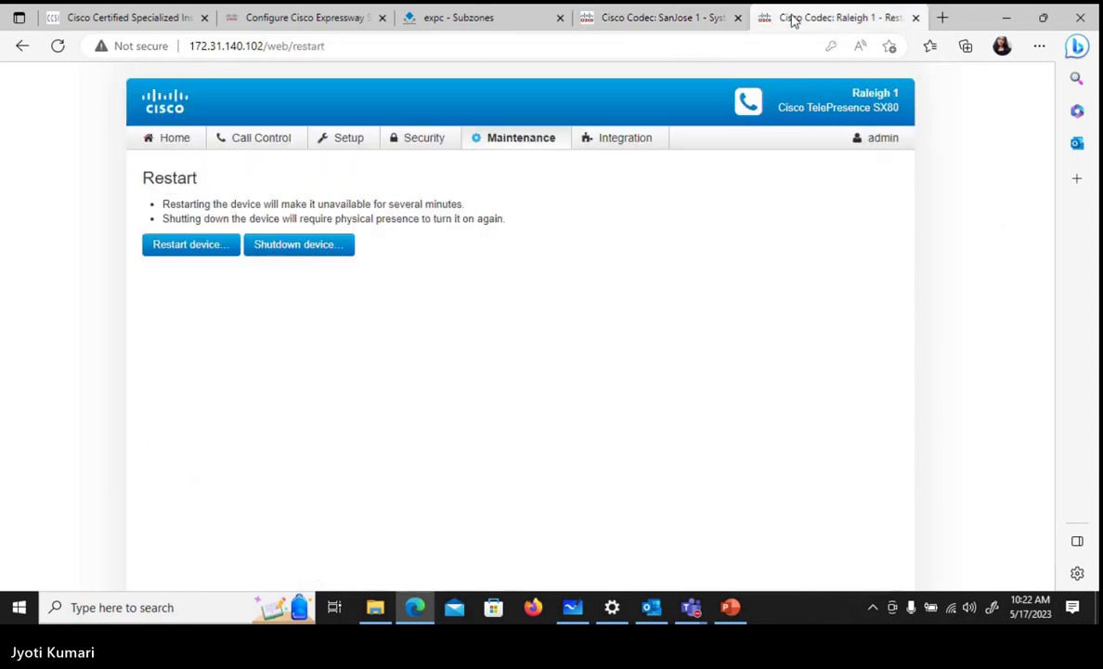
- Save Raleigh 1's H.323 authentication with login name 4112 and the account password
left_click(340, 138)
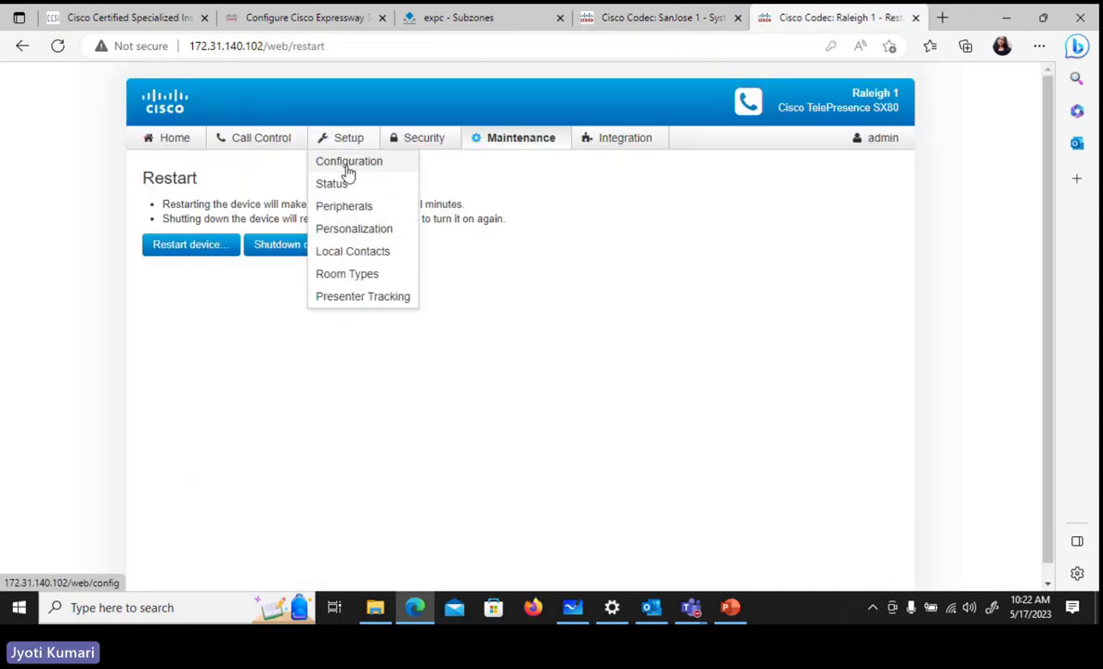
left_click(347, 165)
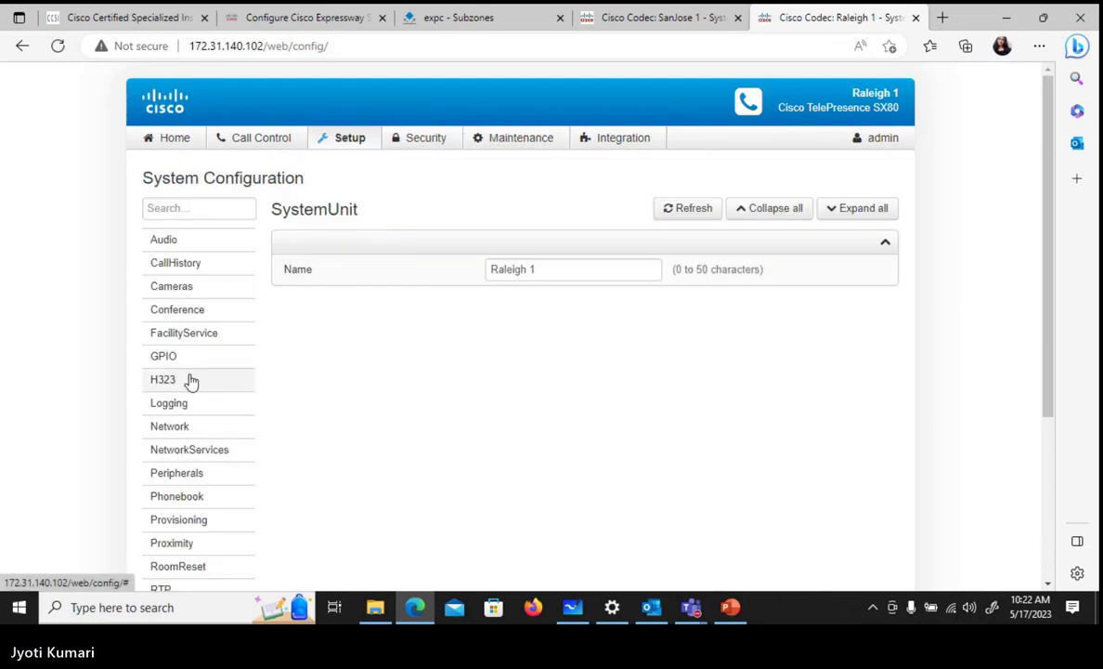
left_click(190, 382)
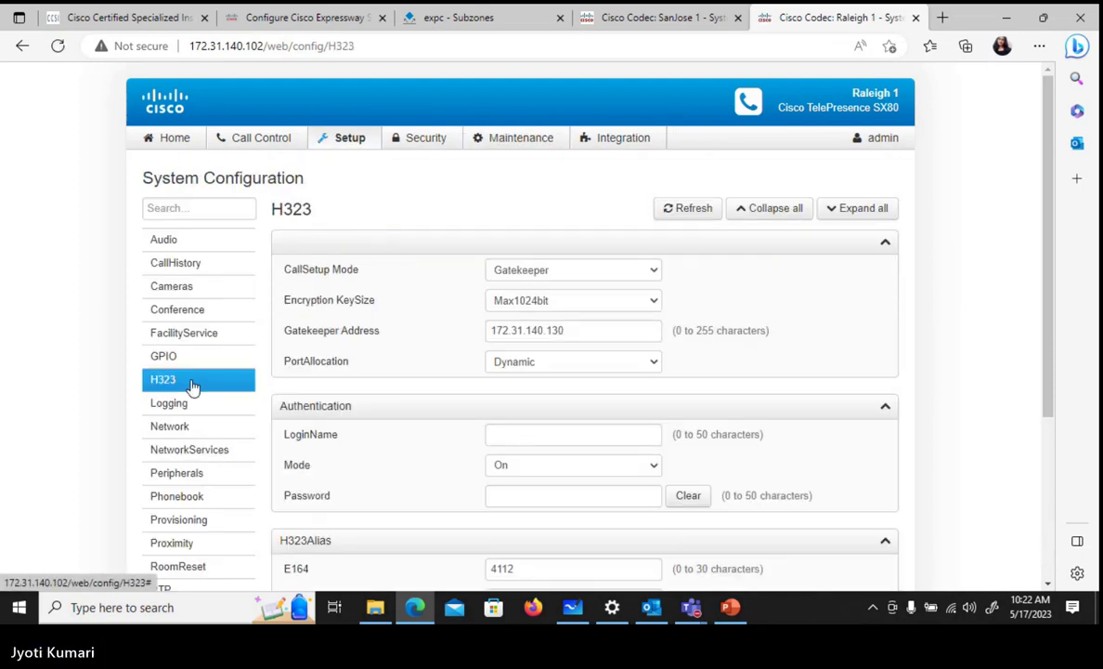
left_click(501, 431)
type("4112")
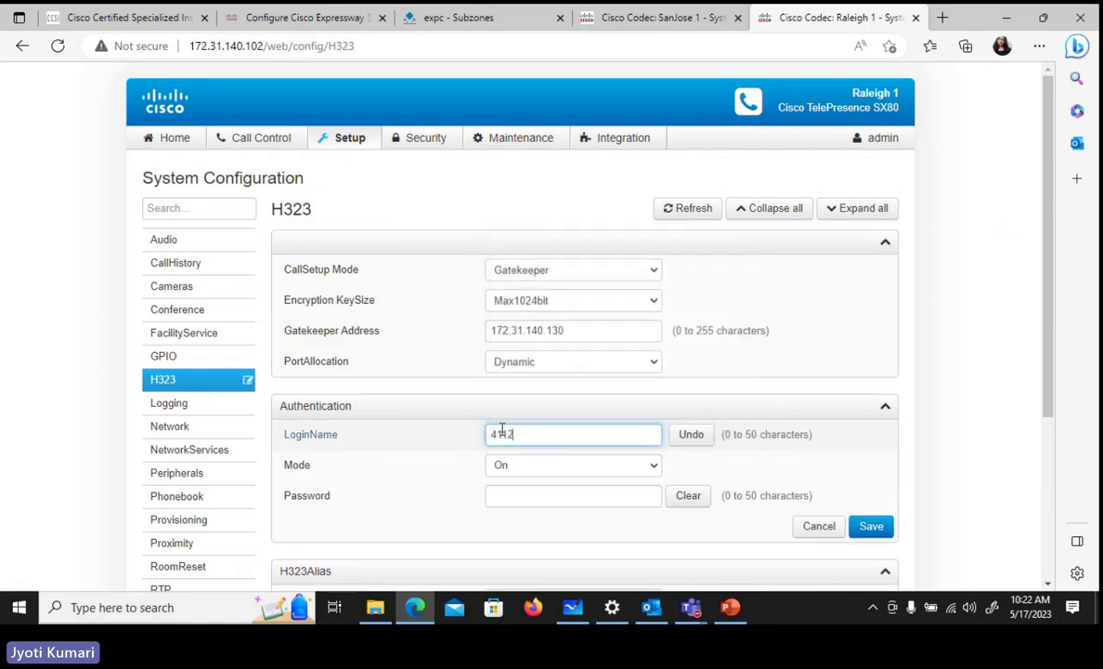
left_click(523, 497)
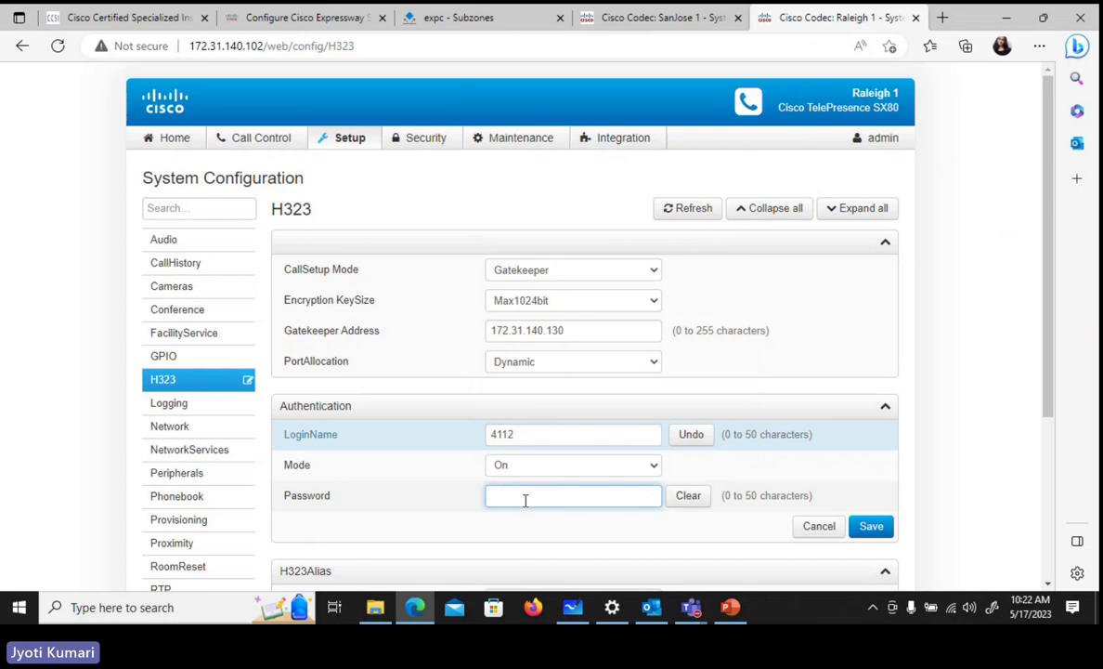
type("c")
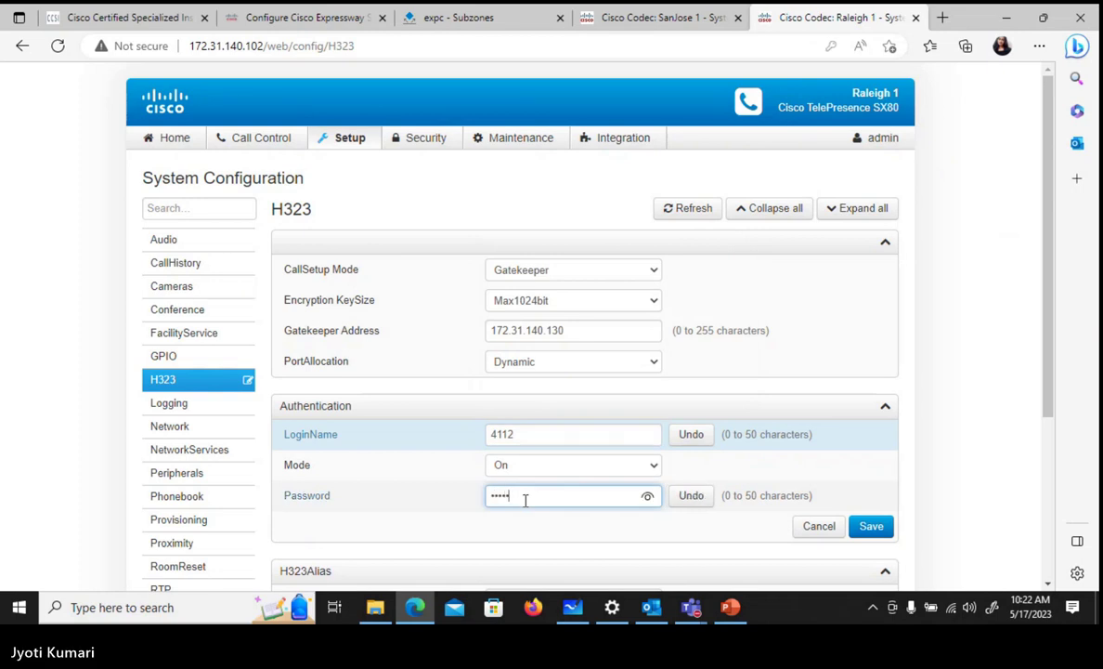
type("1")
left_click(872, 525)
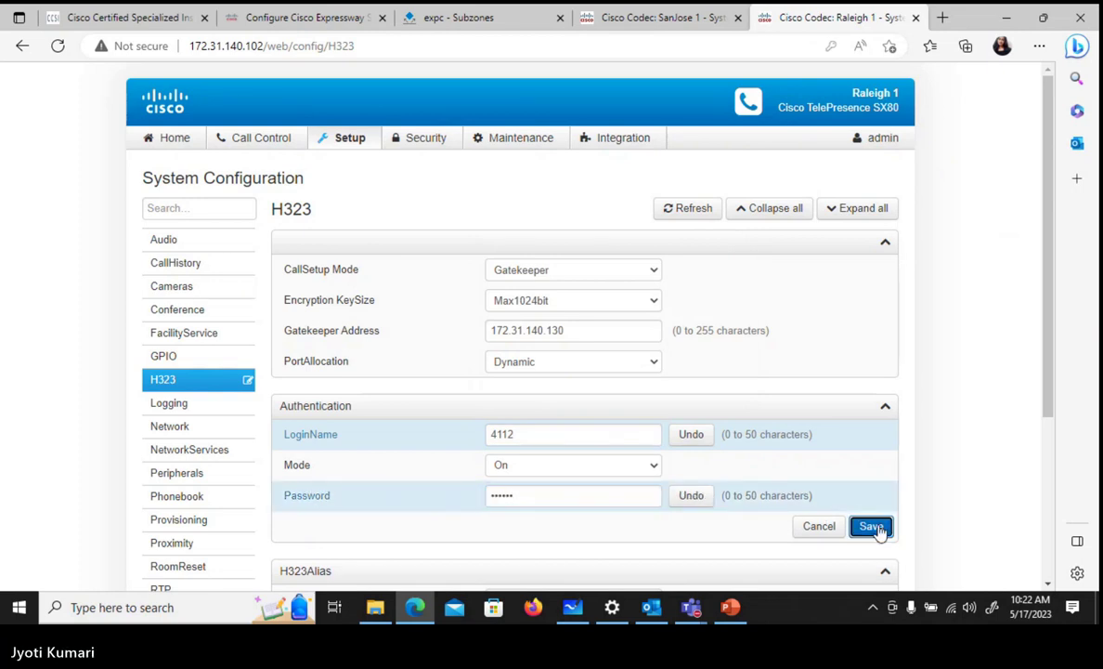
left_click(176, 139)
- Confirm SanJose 1 is registered over SIP and Raleigh 1 over H.323, then return to Expressway-C Subzones
left_click(645, 22)
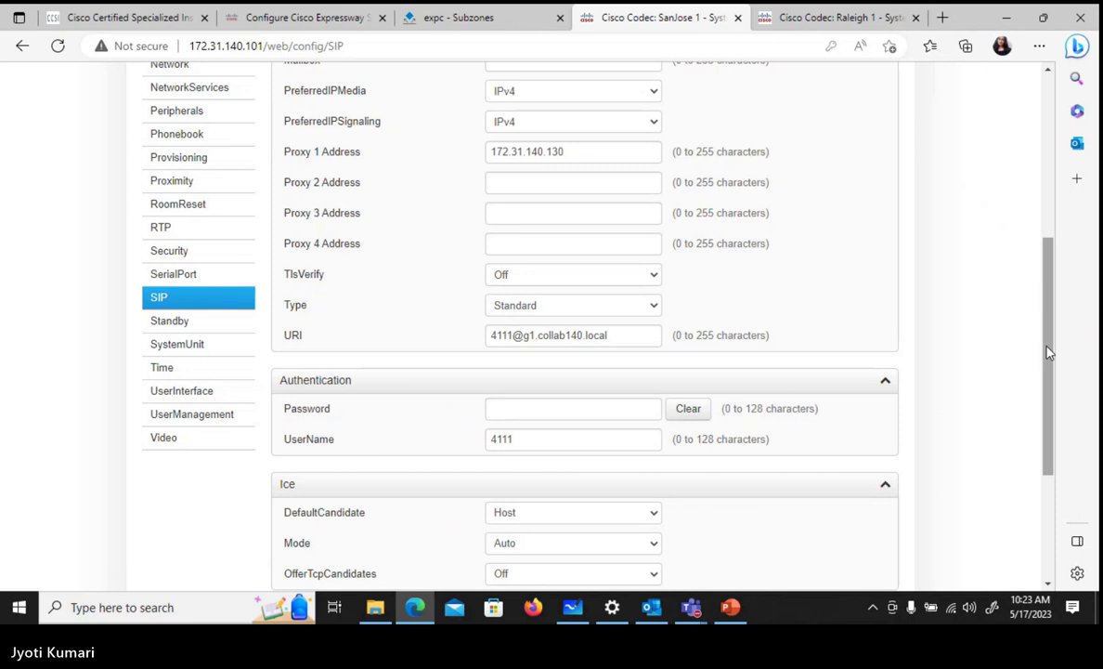
scroll(455, 253, "up", 4)
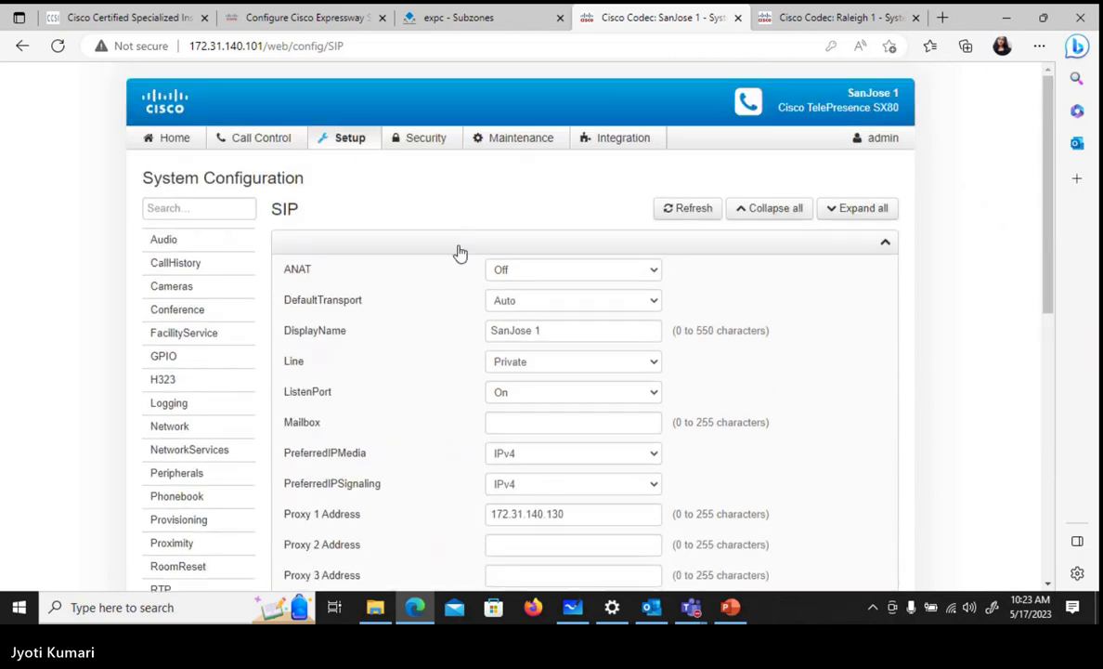
left_click(179, 141)
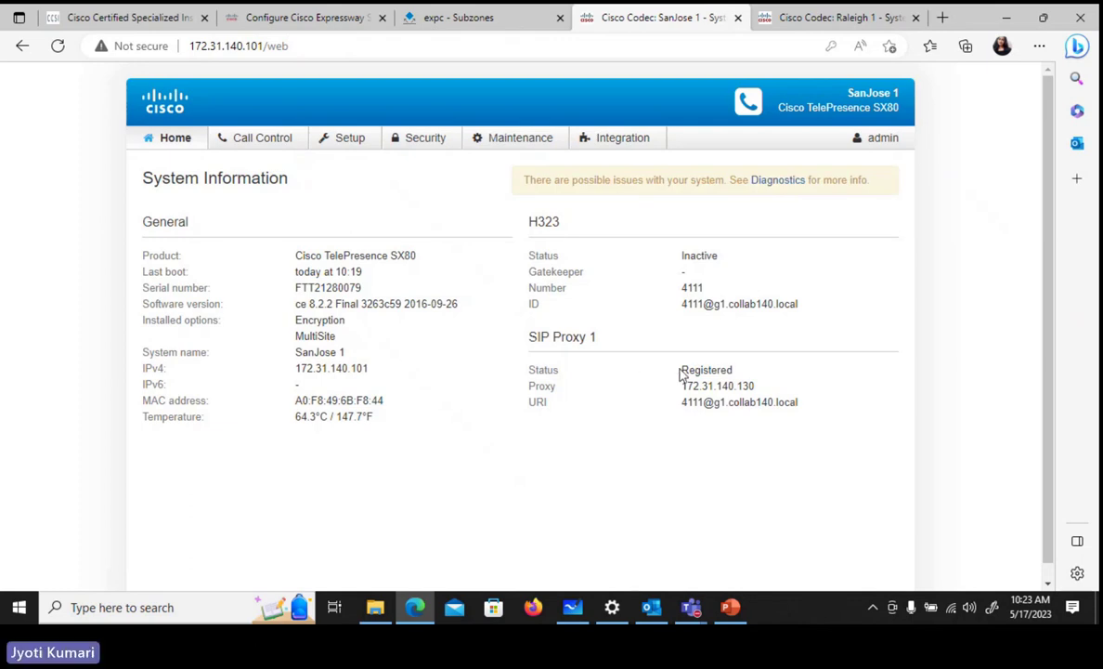
left_click(803, 21)
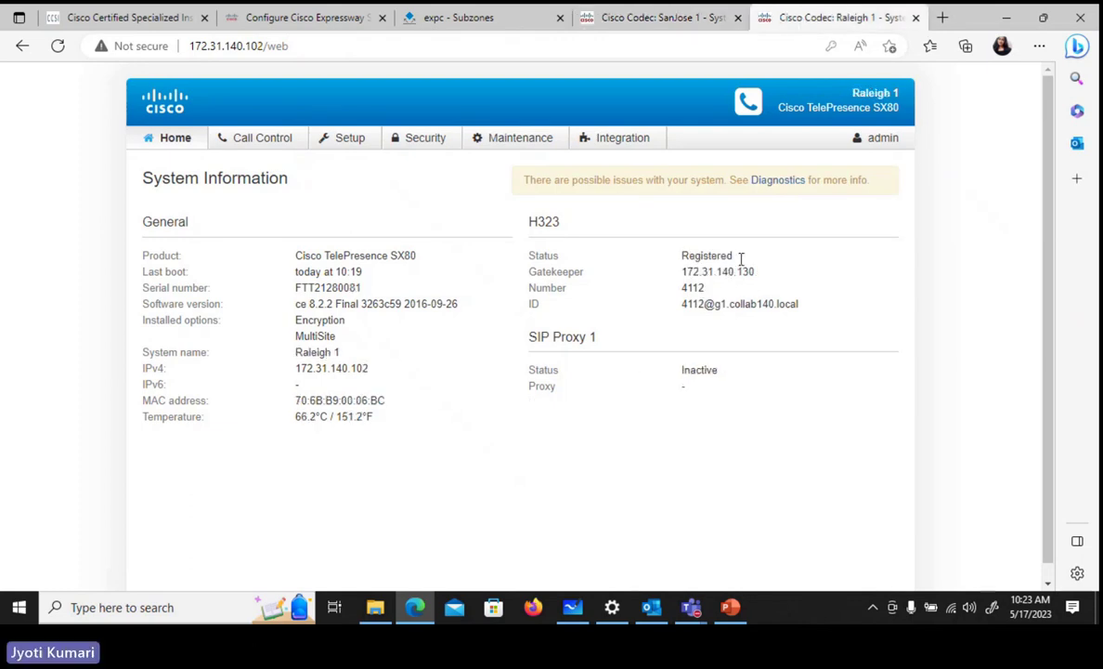
left_click(469, 17)
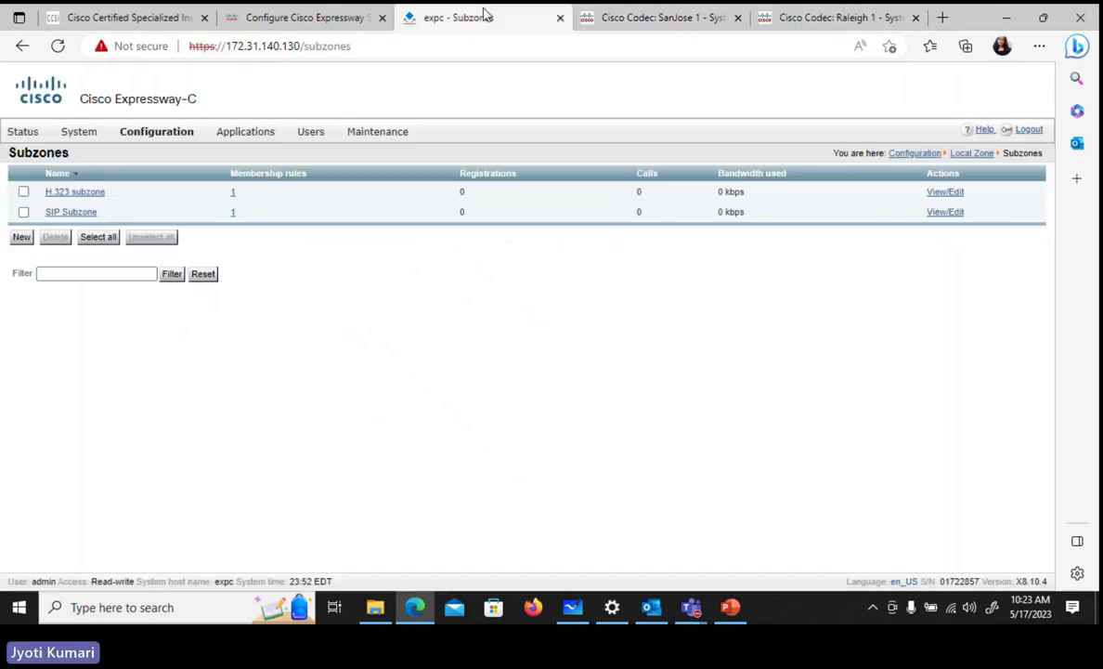
- Reload the Subzones page until the H.323 subzone and SIP Subzone each list 1 registration
left_click(58, 46)
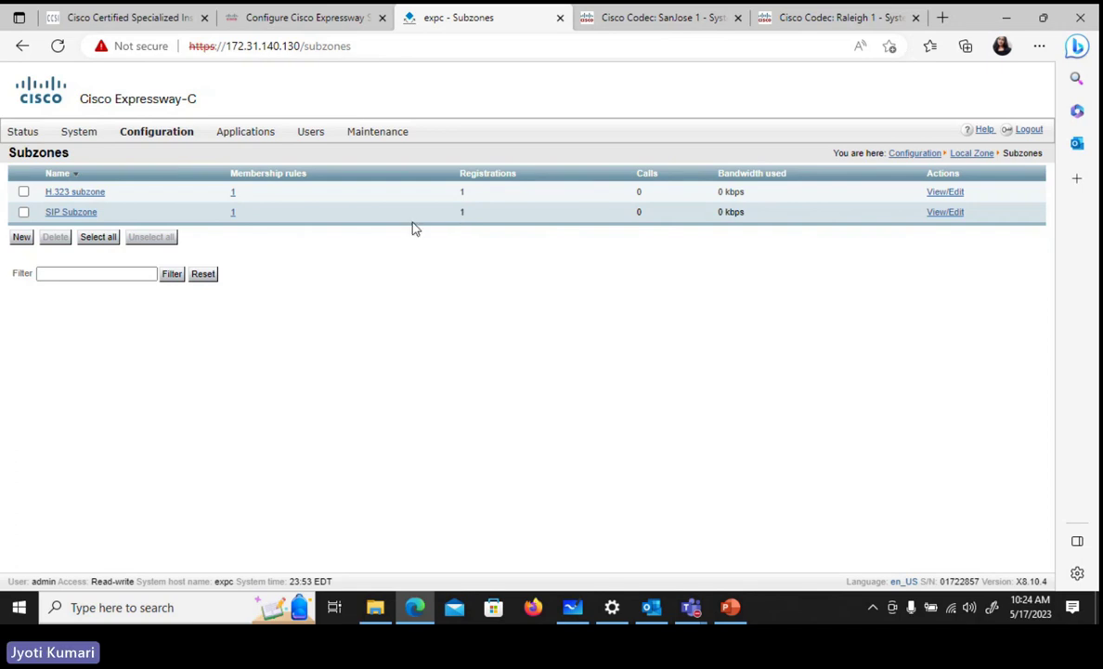
mouse_move(178, 135)
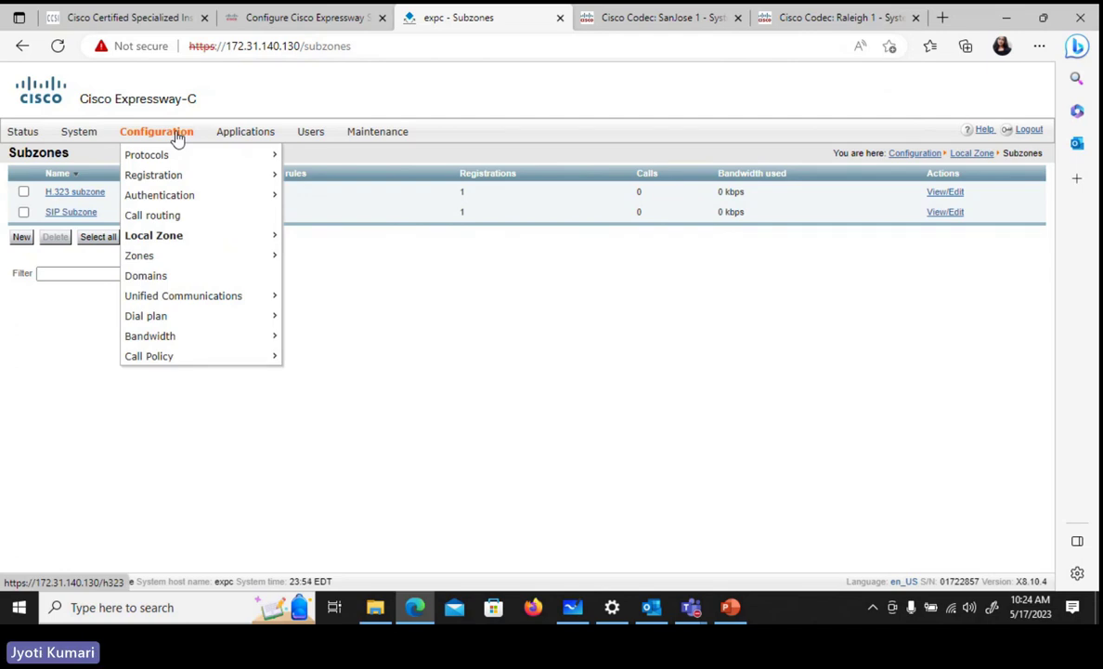
- Review local database entries 4111 and 4112, then check Raleigh 1 shows H.323 Registered as 4112
mouse_move(251, 197)
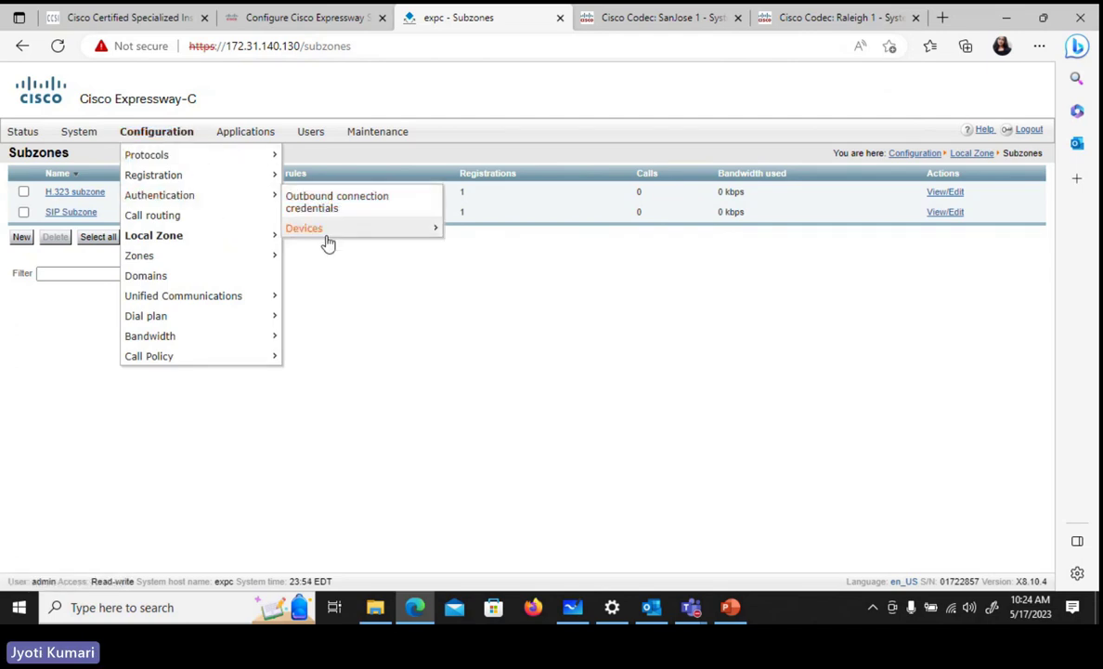
mouse_move(326, 238)
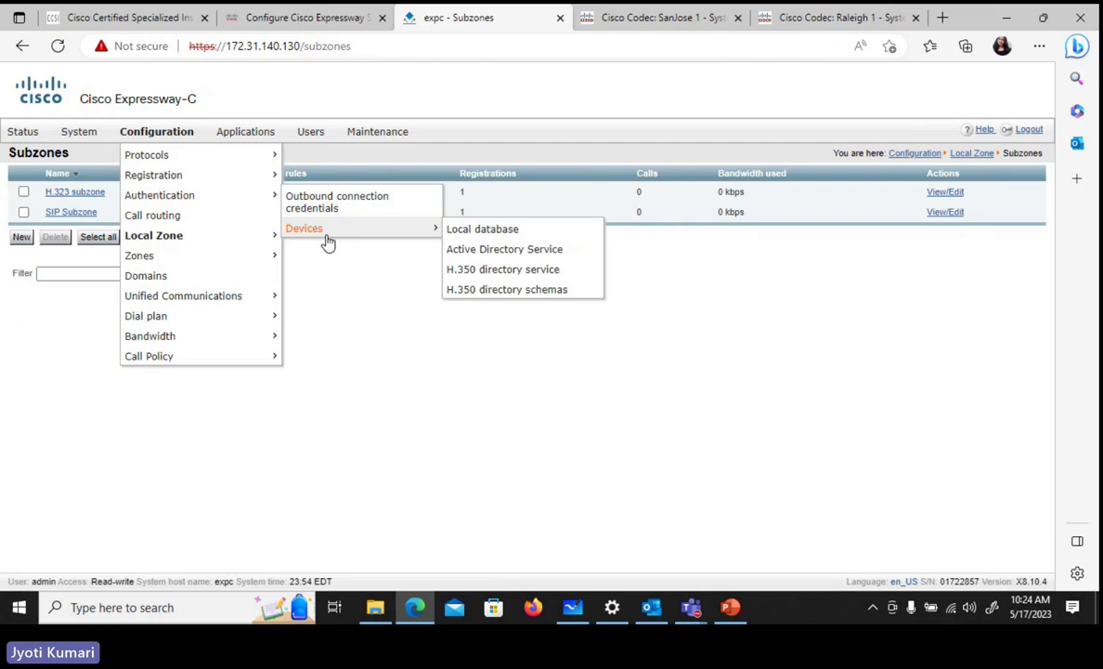
left_click(502, 231)
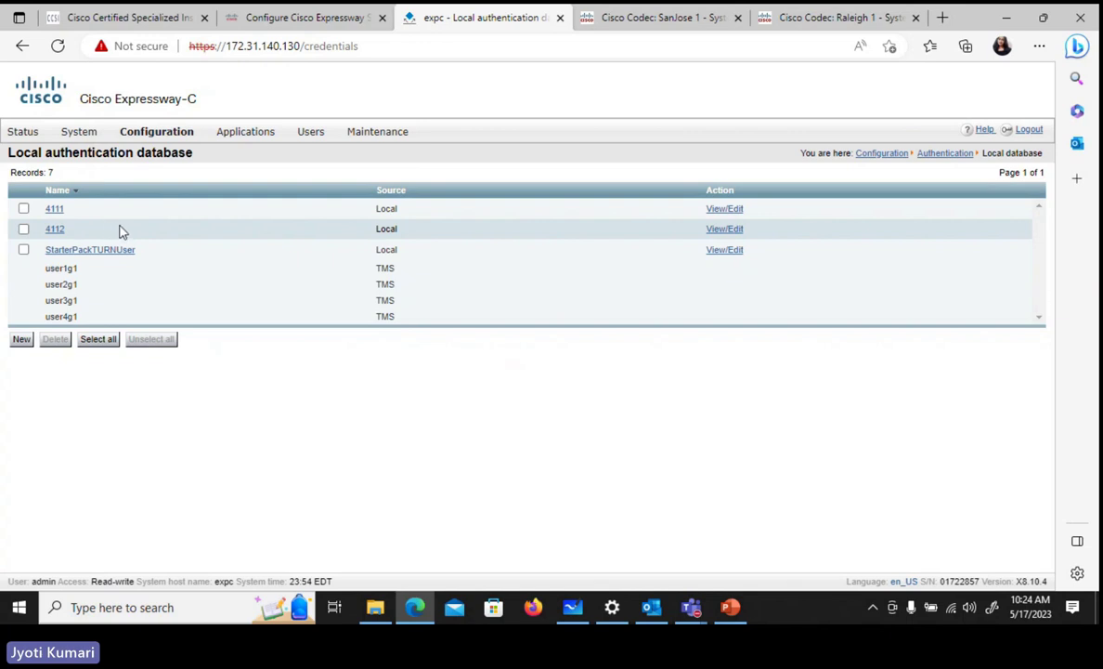
left_click(645, 18)
left_click(851, 16)
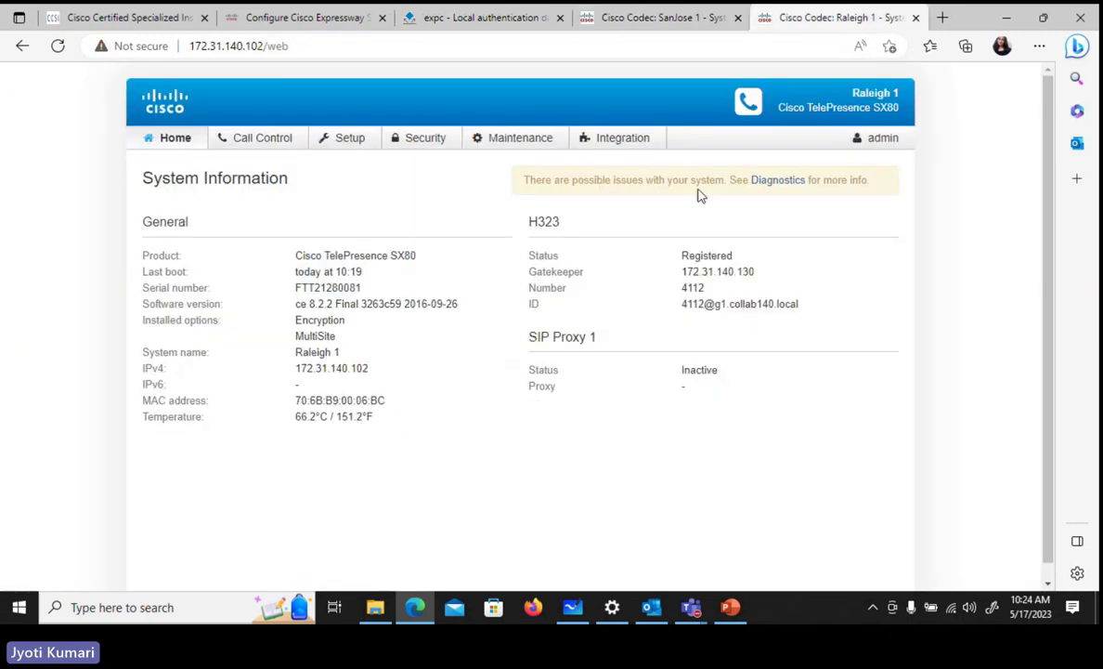